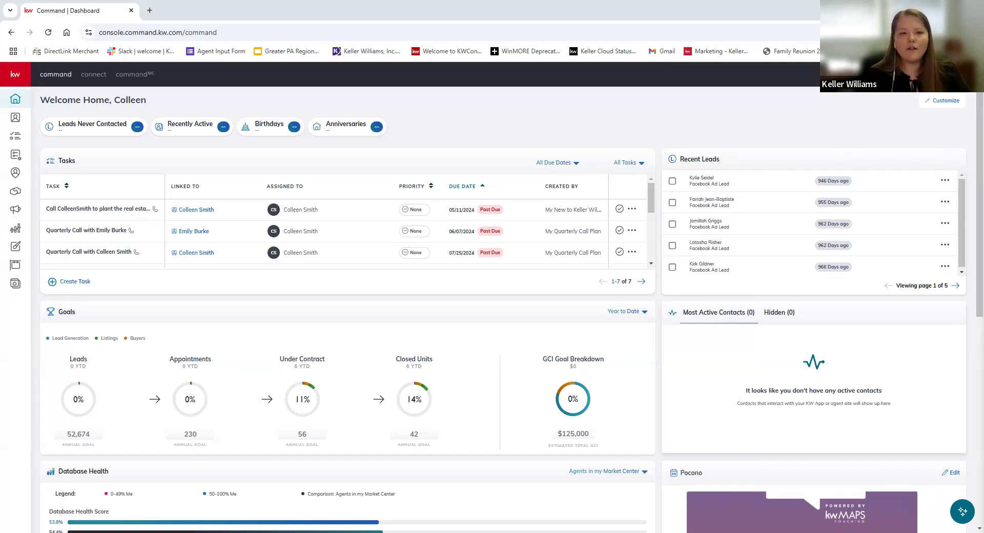
Step: Open the account settings and review the Command Email configuration in the Email Services section
click(948, 74)
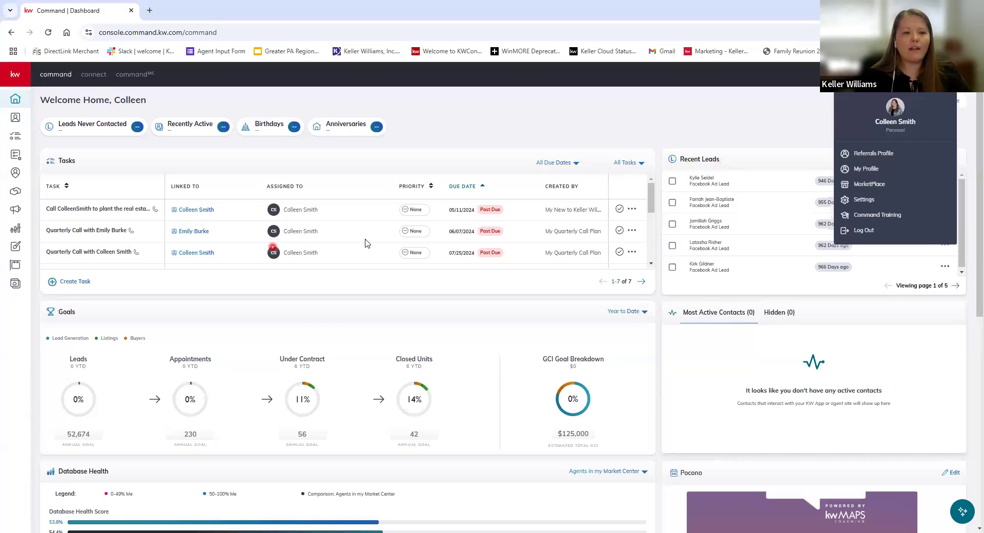
click(880, 206)
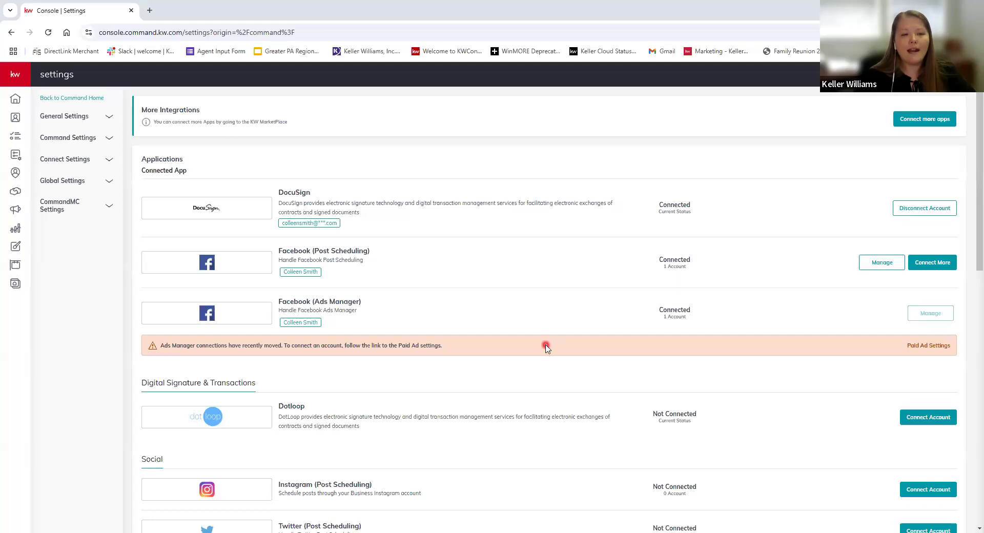
scroll(546, 348, down, 10)
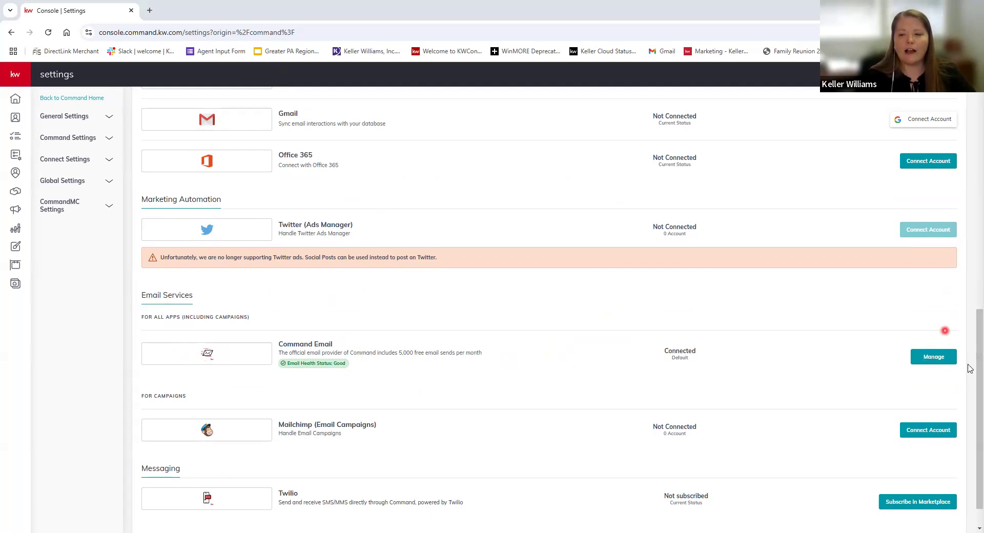
click(932, 358)
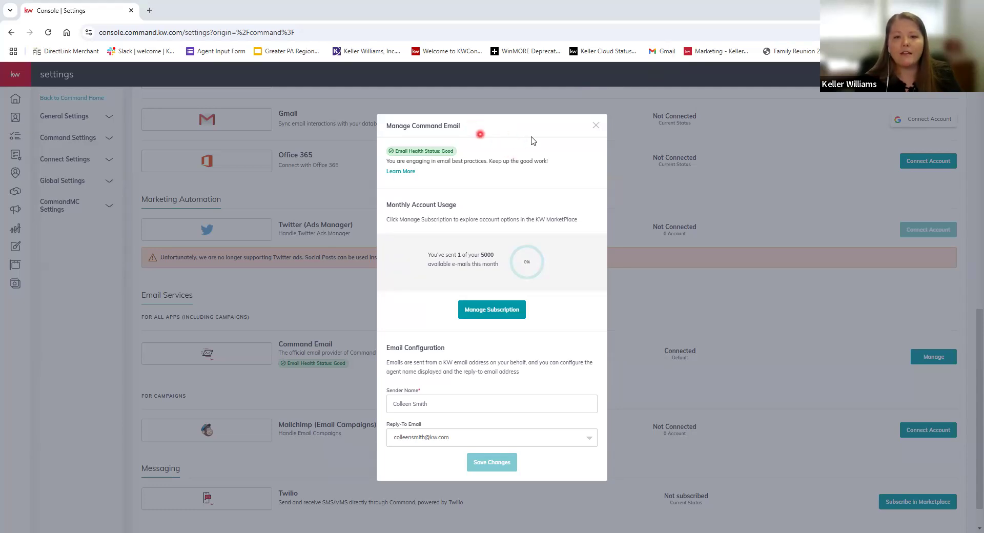
click(596, 128)
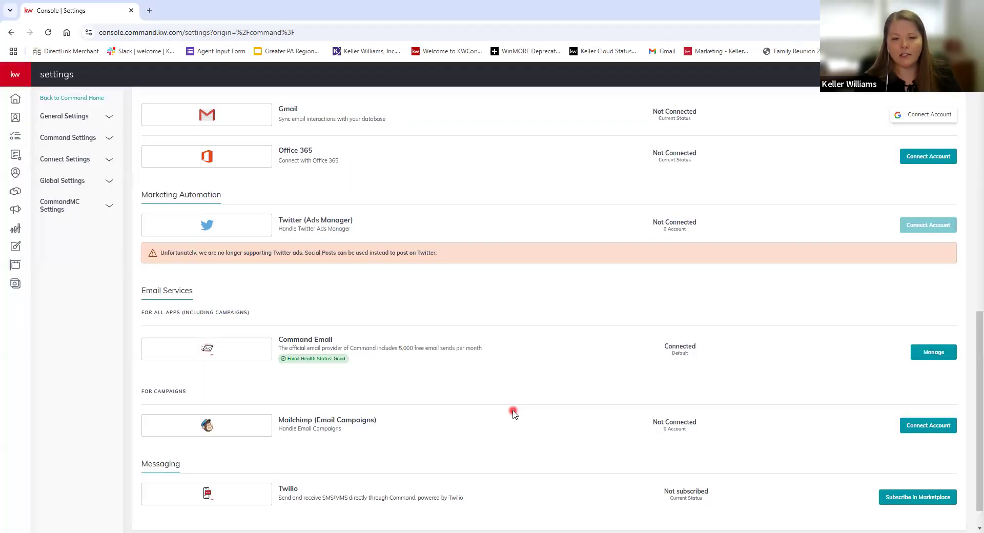
Step: Open the Twilio subscription page in the Marketplace and add the one-month XS - Up to 300 Credits plan to the cart
scroll(513, 416, down, 1)
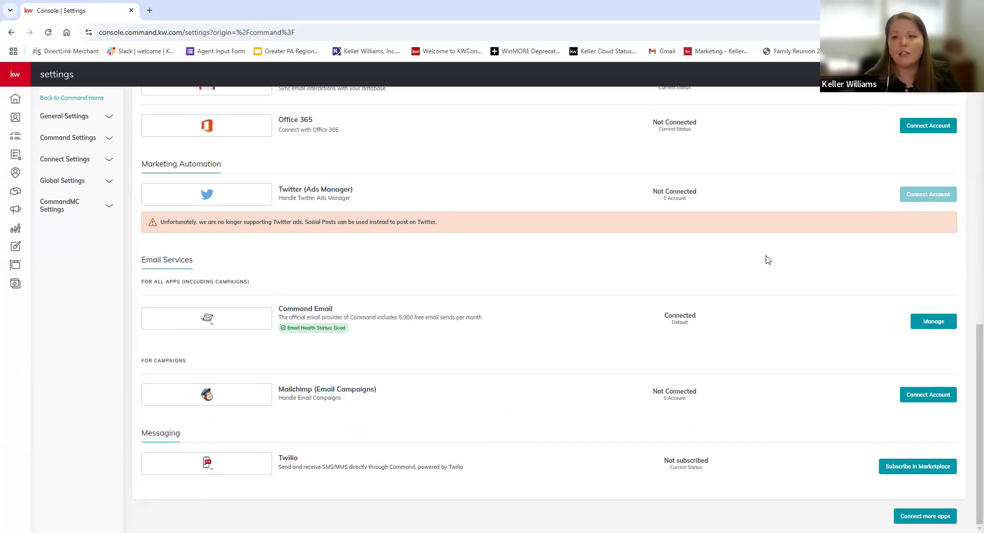
click(929, 400)
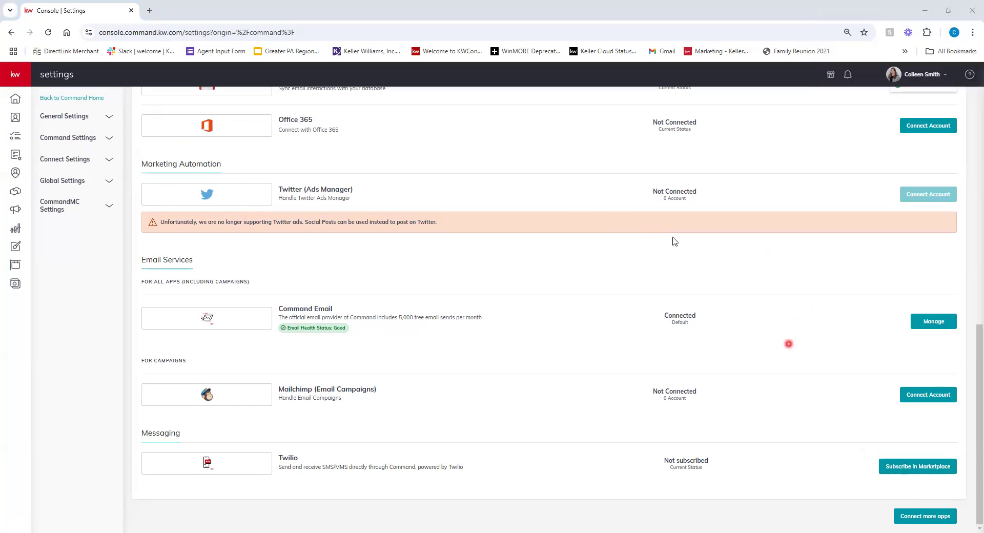
click(943, 473)
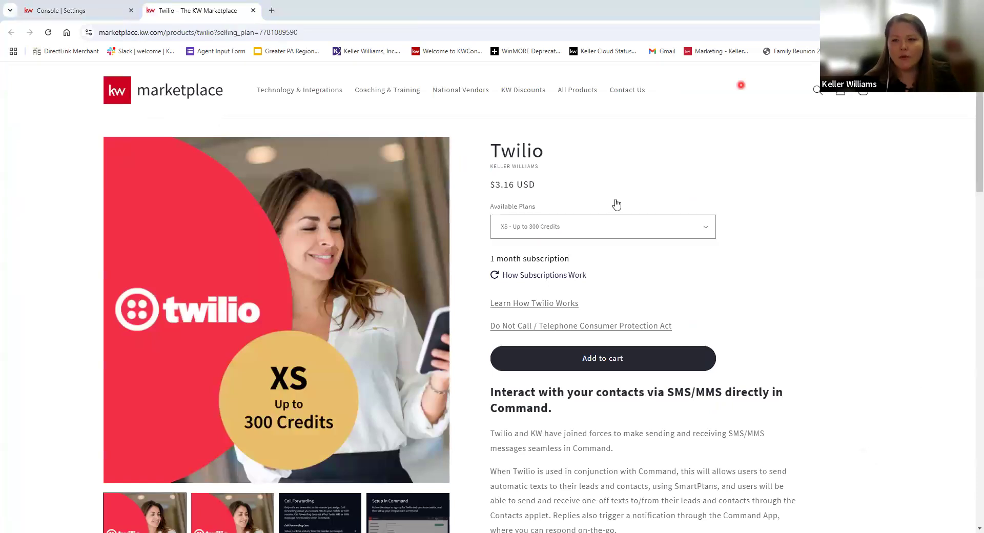
click(632, 369)
Step: Try to check out the Twilio XS plan directly from the added-to-cart summary
click(752, 305)
click(581, 140)
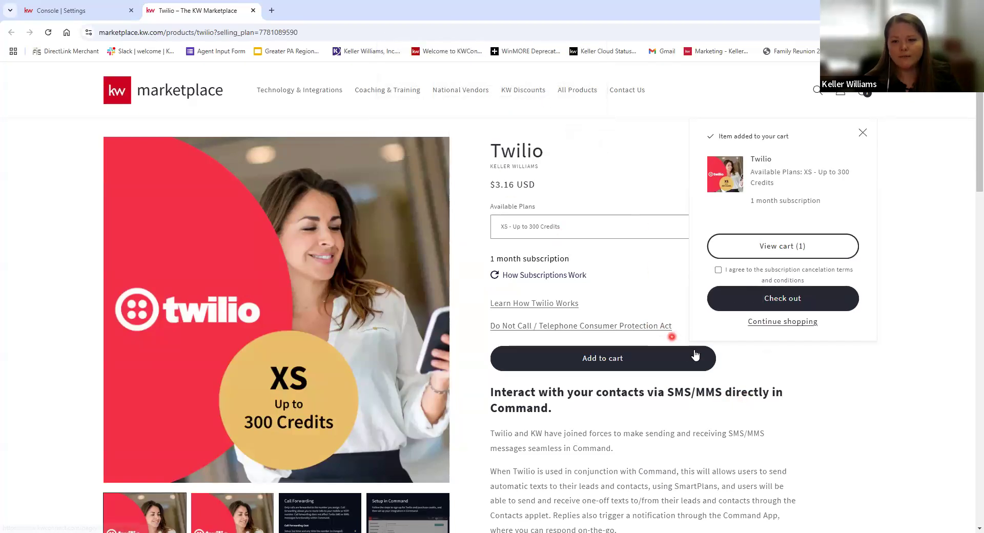
click(756, 304)
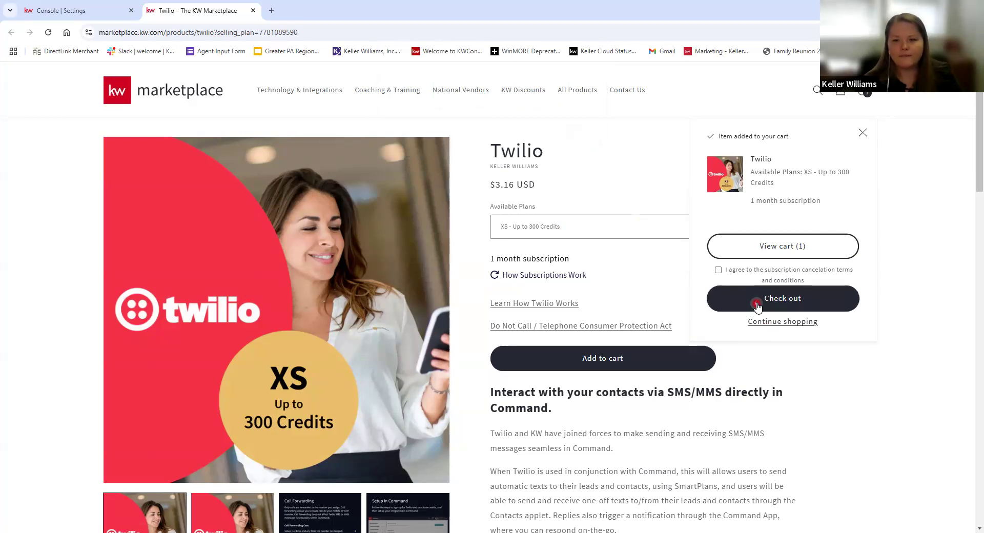
Step: Look through the available Twilio credit plans and open the full shopping cart
click(520, 227)
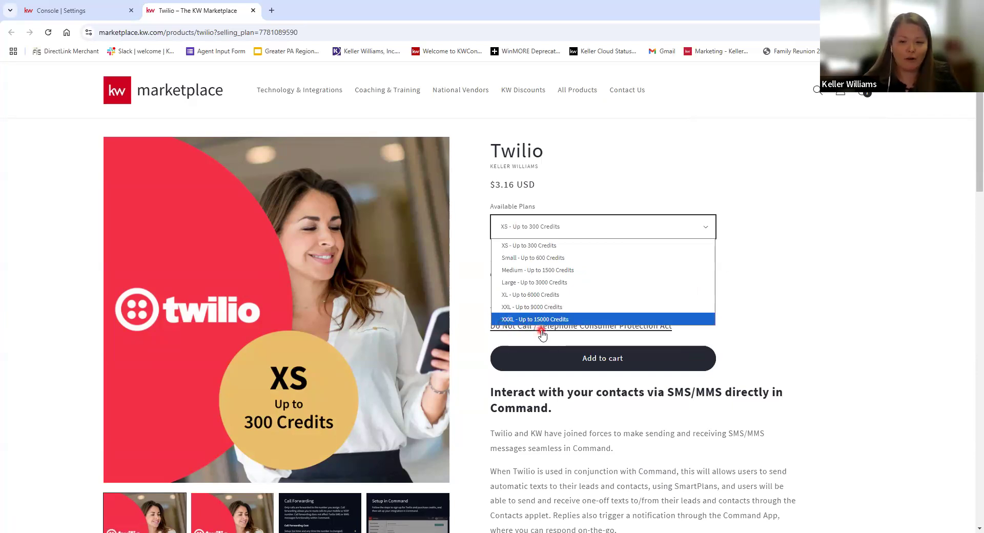
click(819, 317)
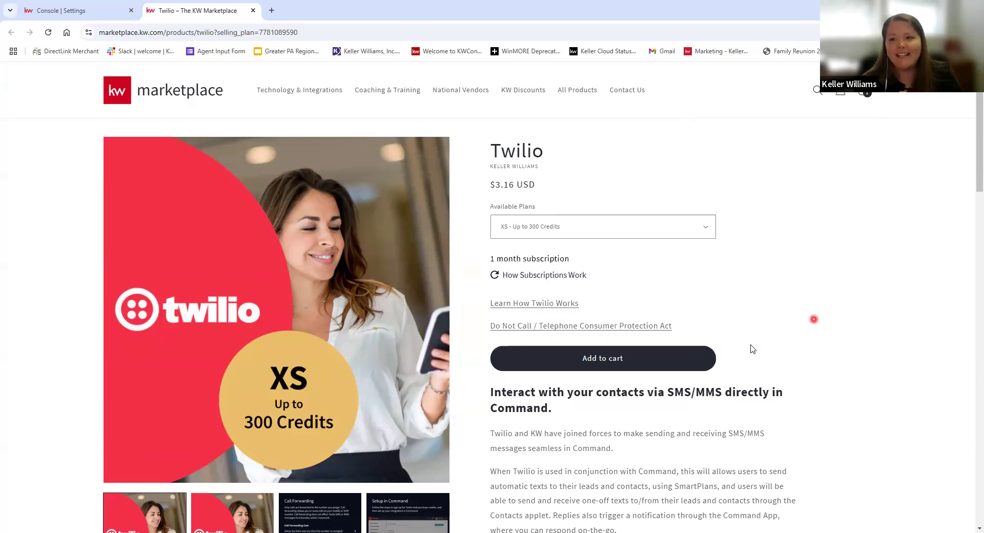
click(643, 348)
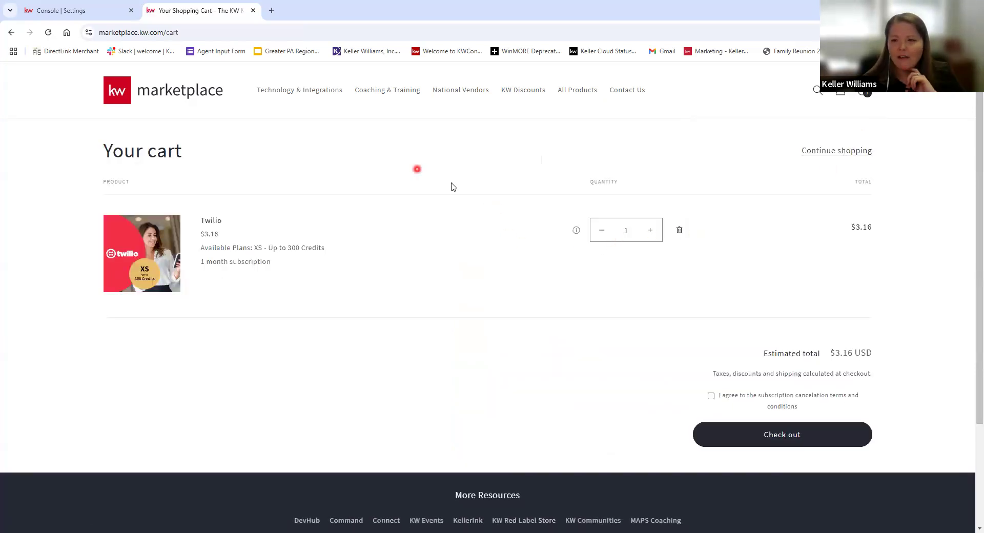
Step: Agree to the subscription cancelation terms and check out the Twilio plan, and leave the Marketplace for the Command settings
click(808, 438)
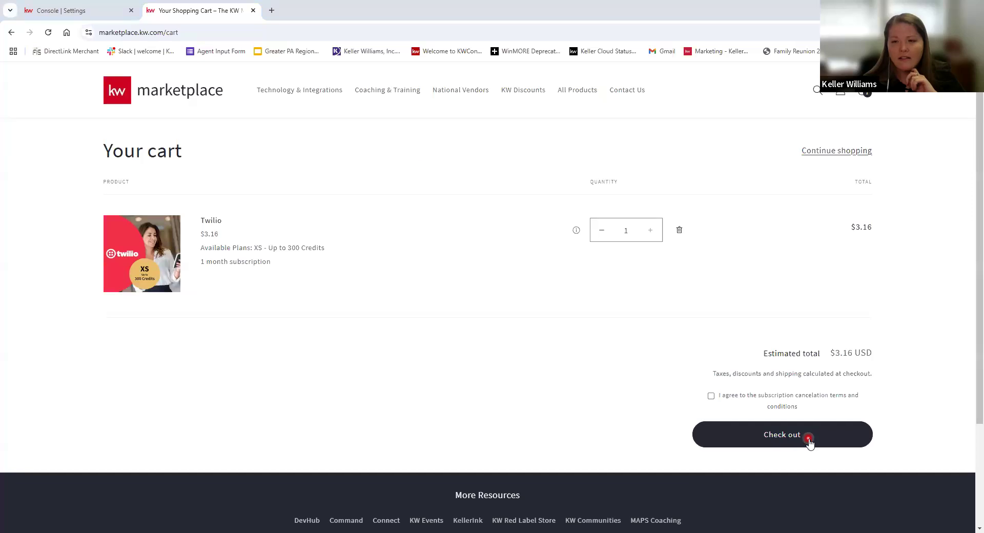
click(578, 139)
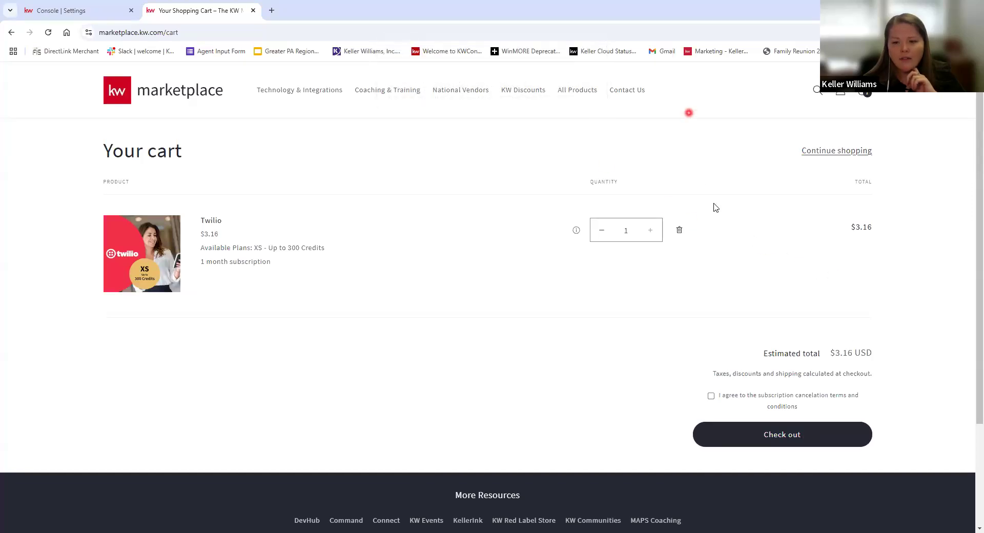
click(712, 396)
click(772, 435)
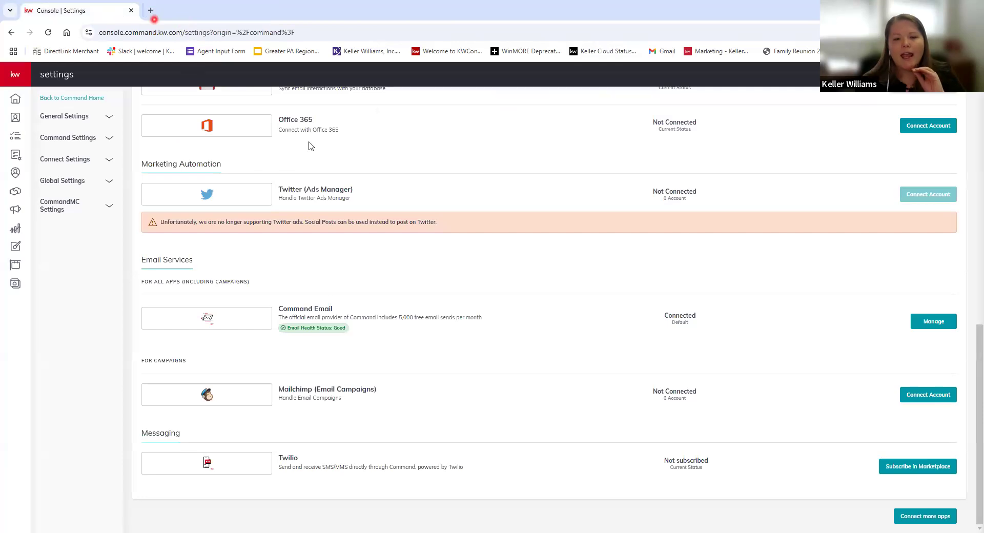
click(254, 10)
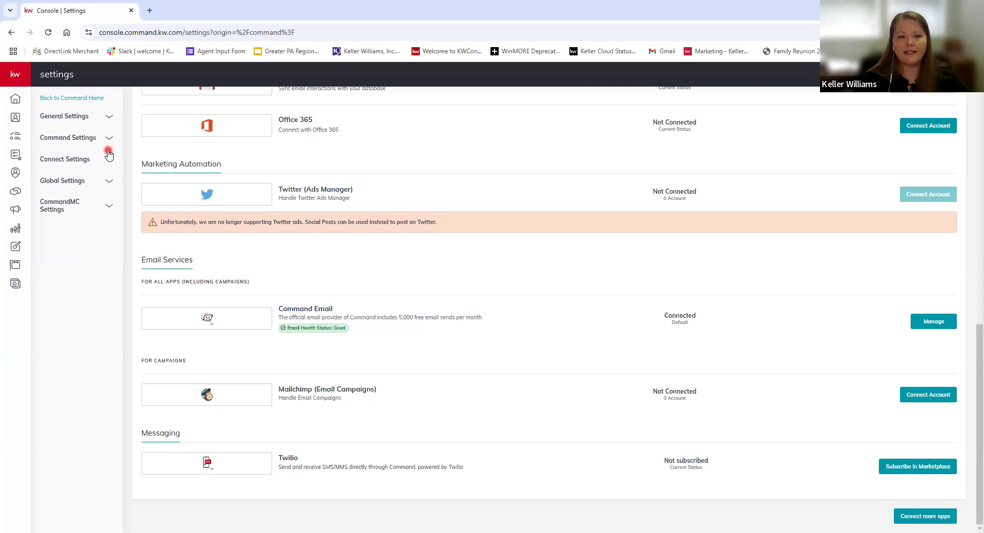
Step: Open the Marketing Profile in the Connect settings and examine its photo, personal details, brokerage, compliance and social fields
click(70, 162)
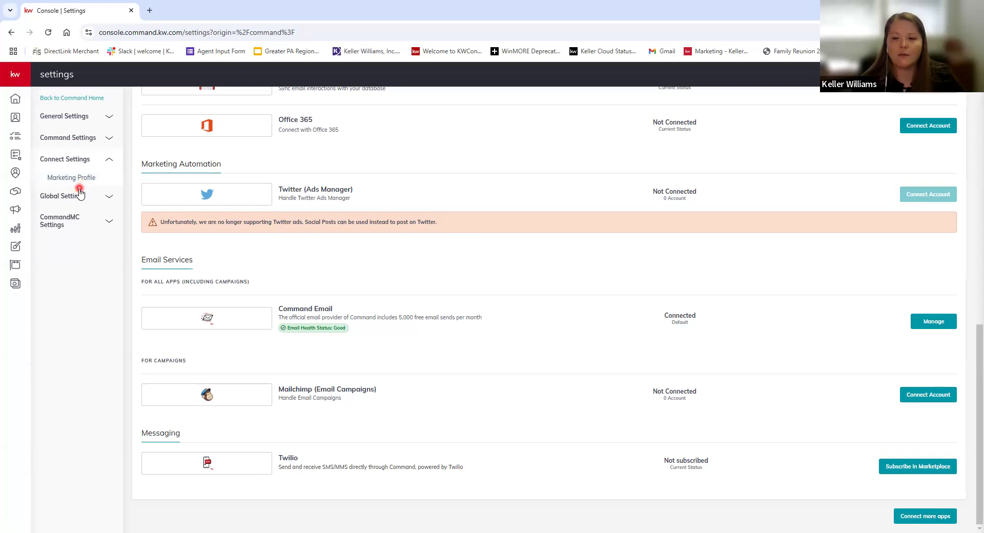
click(81, 179)
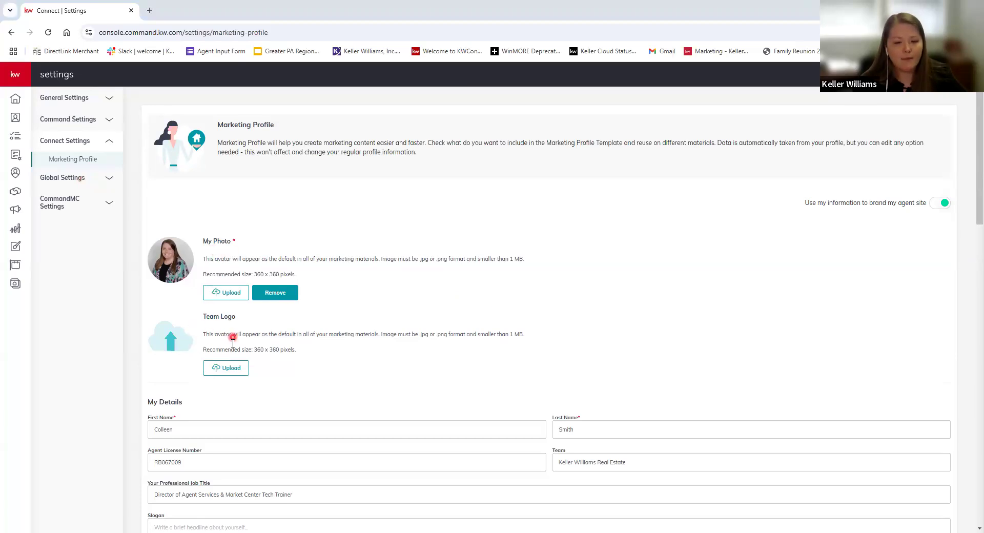
scroll(231, 339, down, 3)
scroll(267, 436, down, 4)
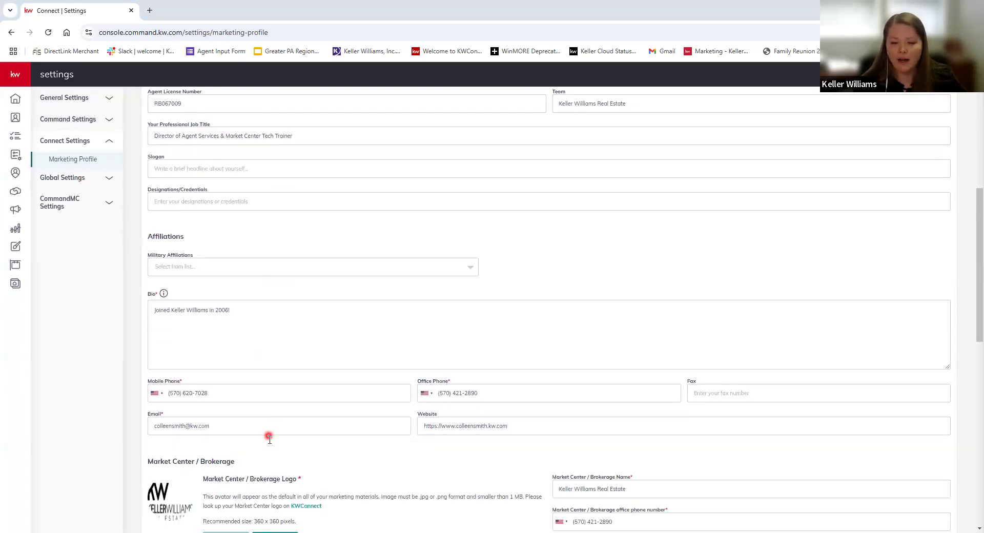
scroll(268, 437, down, 3)
scroll(273, 440, down, 8)
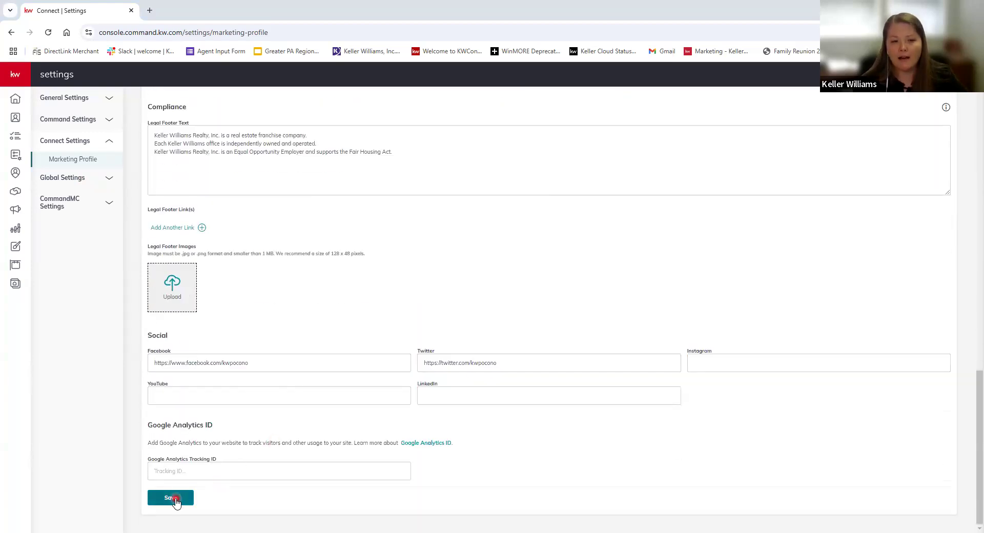
scroll(556, 364, up, 15)
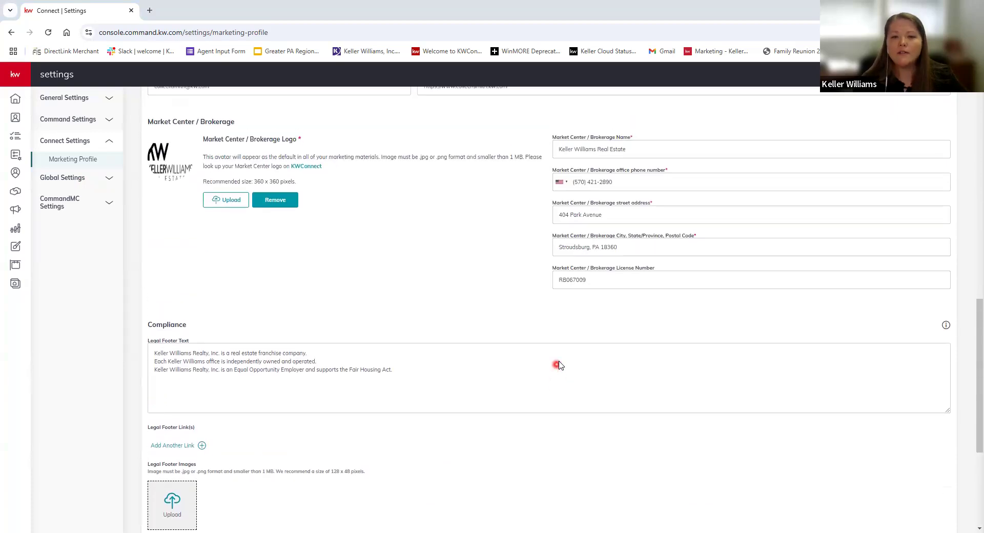
scroll(588, 341, up, 2)
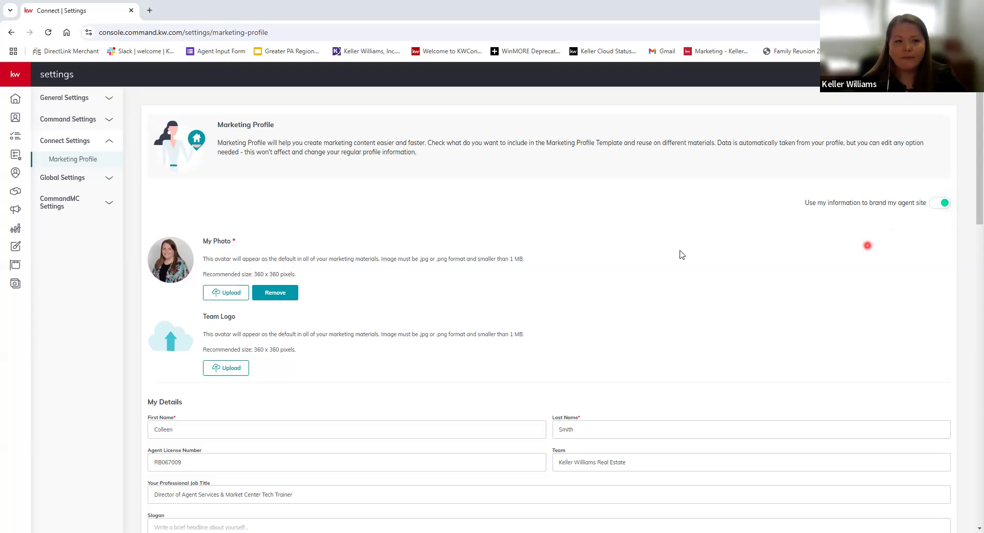
scroll(249, 369, down, 15)
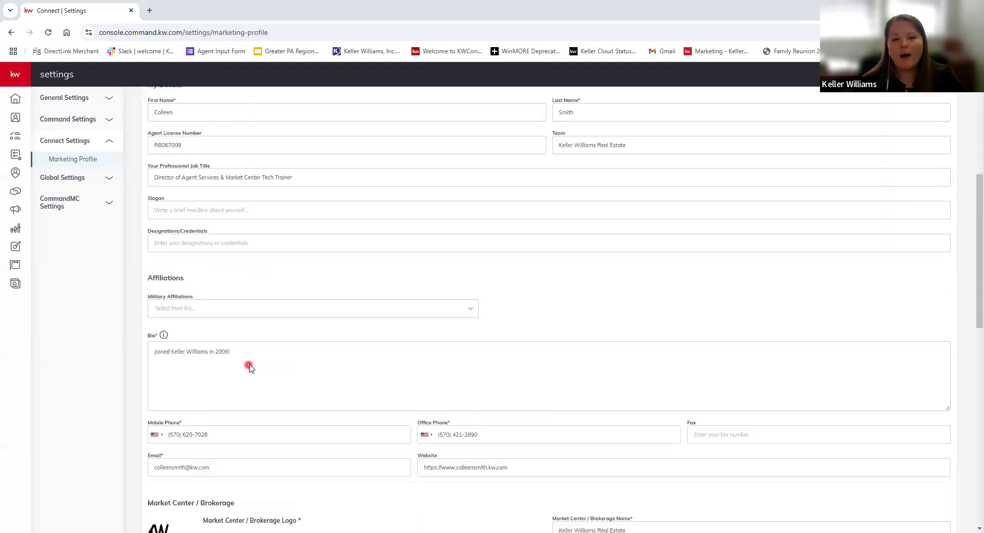
scroll(249, 369, down, 3)
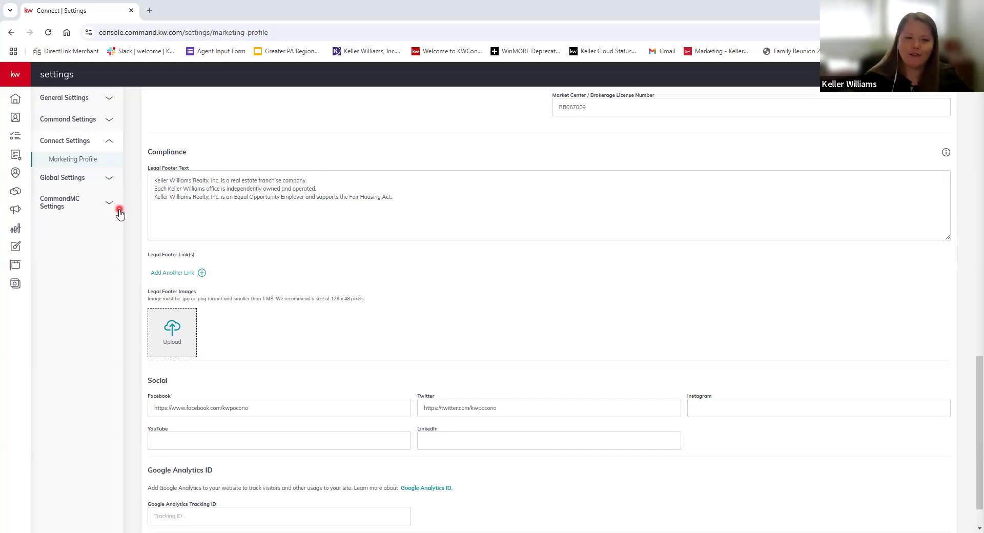
Step: Open the SmartPlans Time & Date settings and view the time zone choices
click(63, 122)
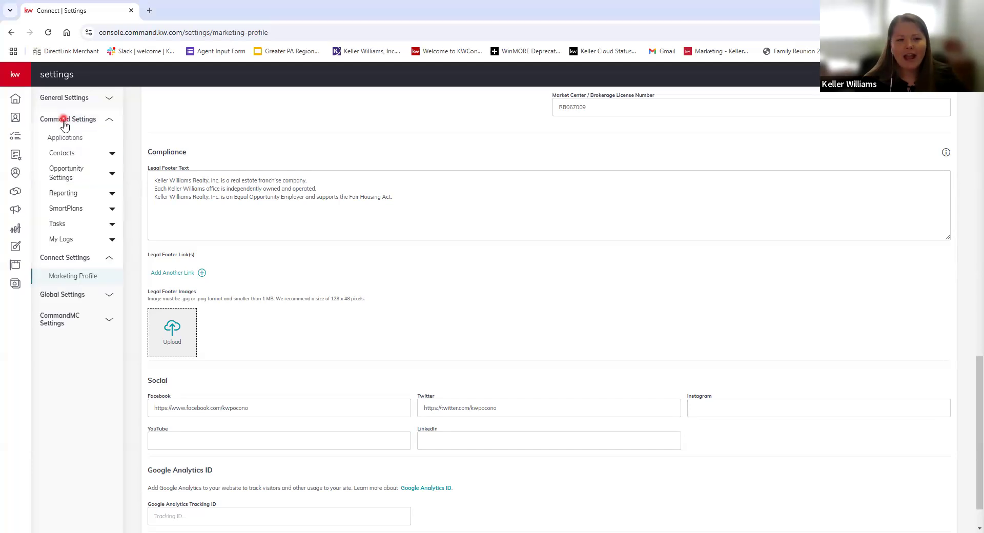
click(70, 208)
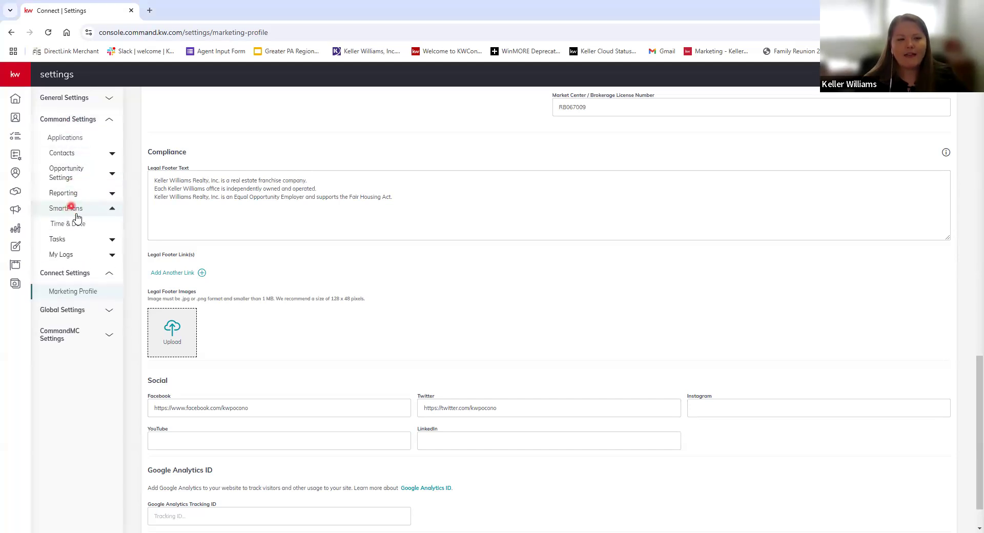
click(70, 228)
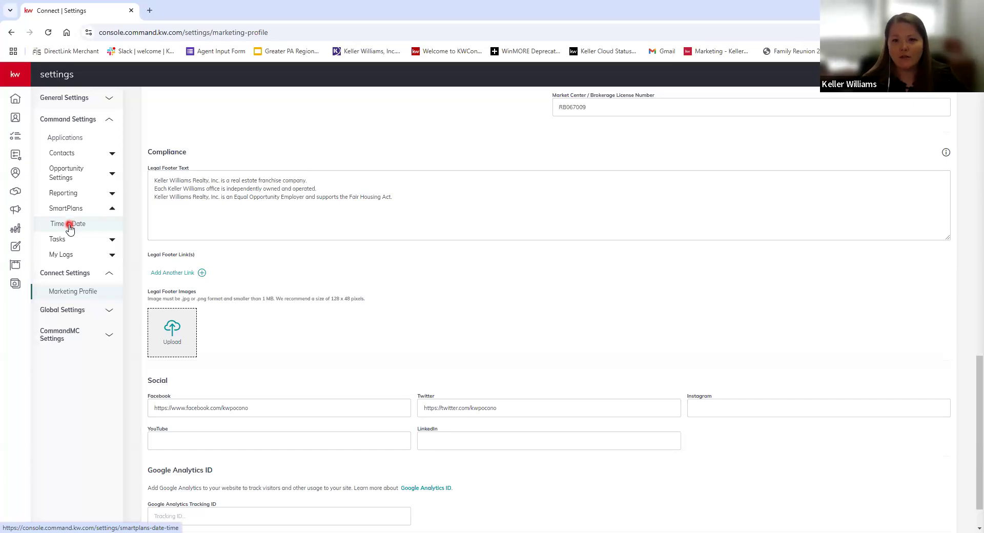
click(71, 227)
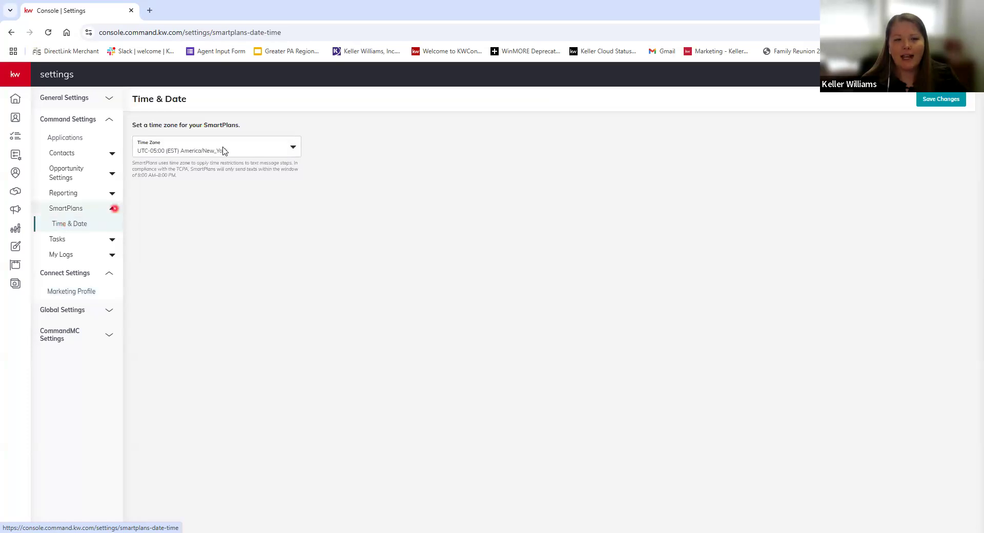
click(253, 153)
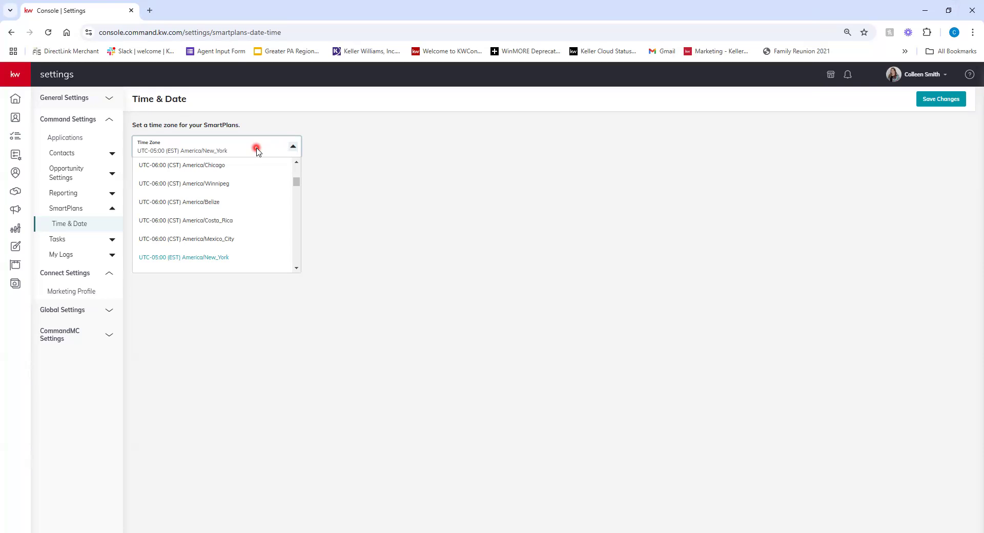
Step: Return to the Command dashboard and reopen the settings to show the SmartPlans options within Command Settings
click(13, 97)
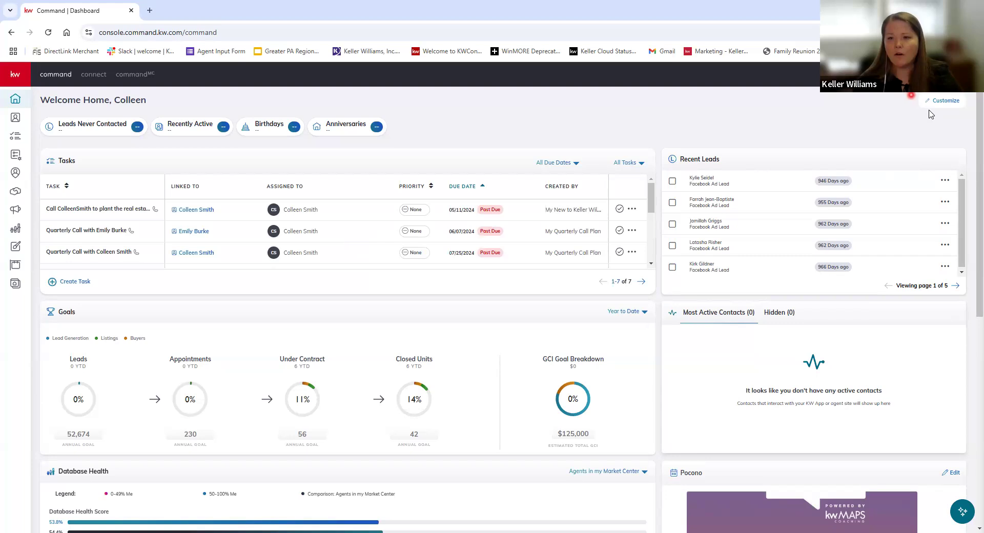
click(947, 75)
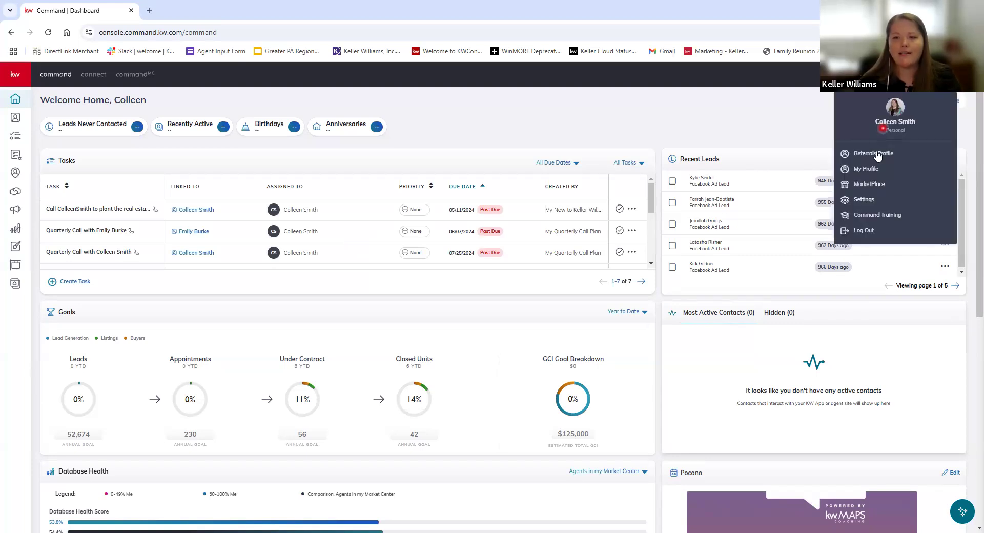
click(866, 201)
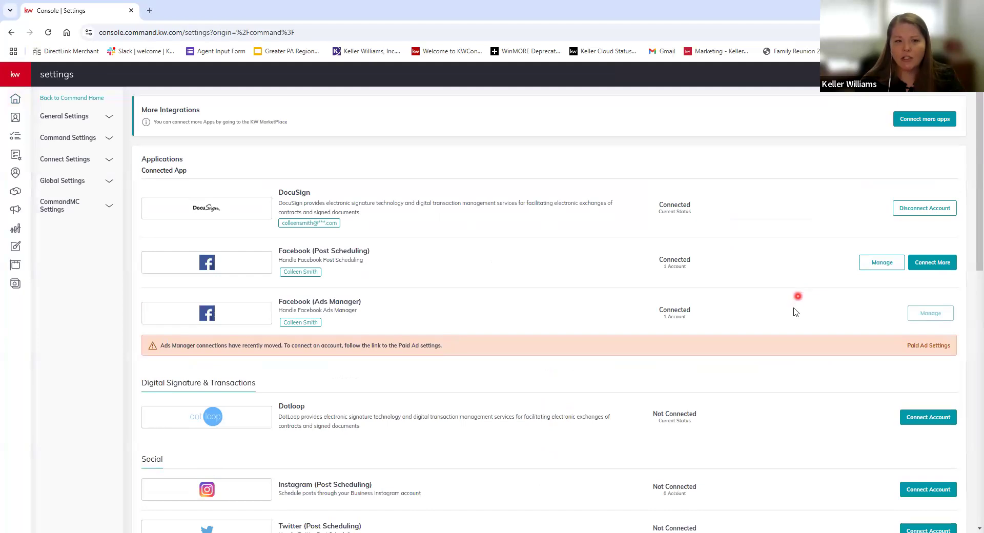
click(61, 139)
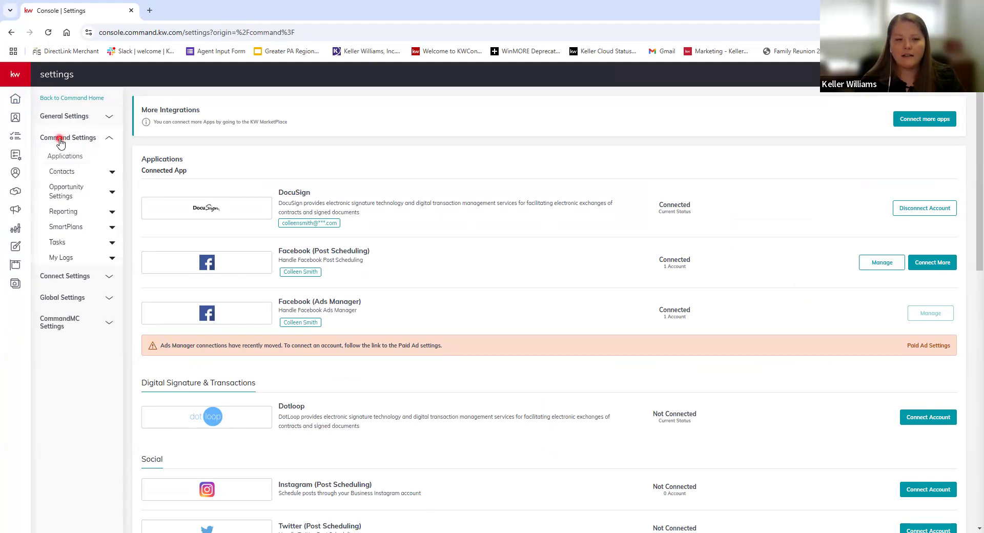
click(92, 229)
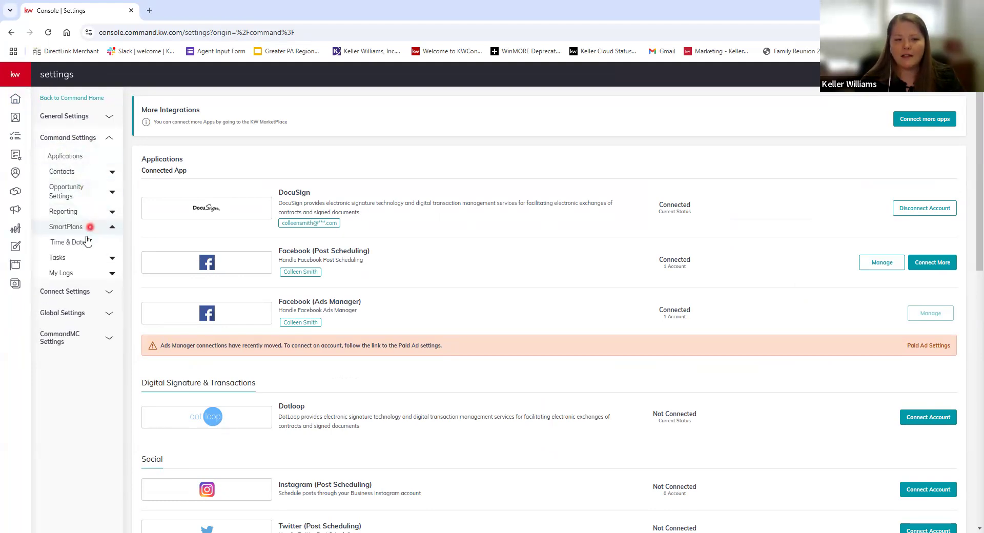
Step: Open the SmartPlans Time & Date settings again and examine the available time zones without changing the selection
click(81, 244)
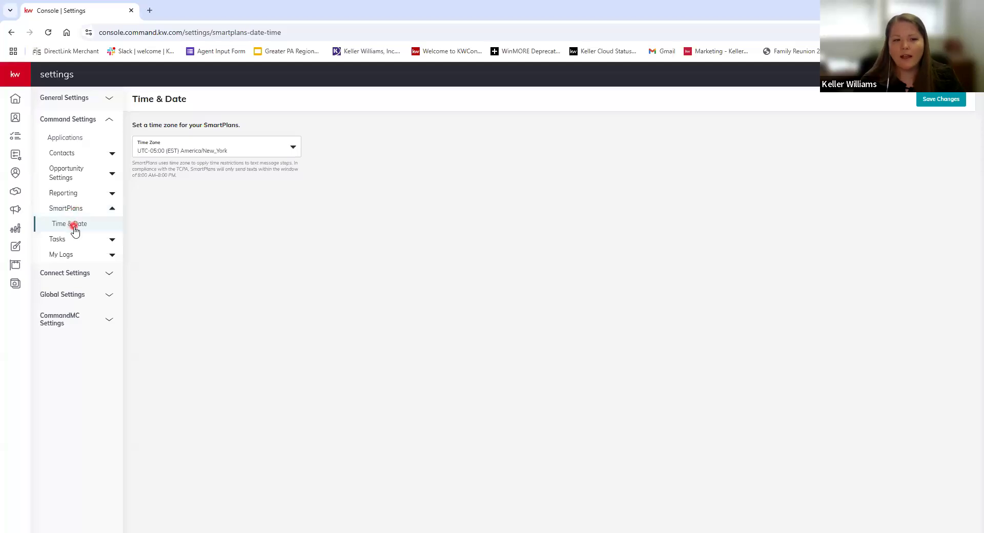
click(264, 150)
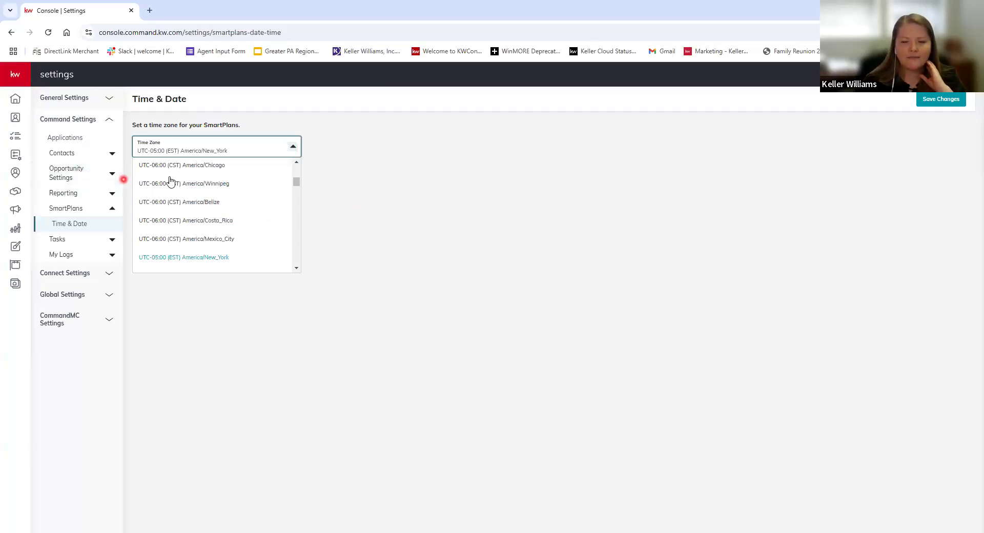
click(330, 141)
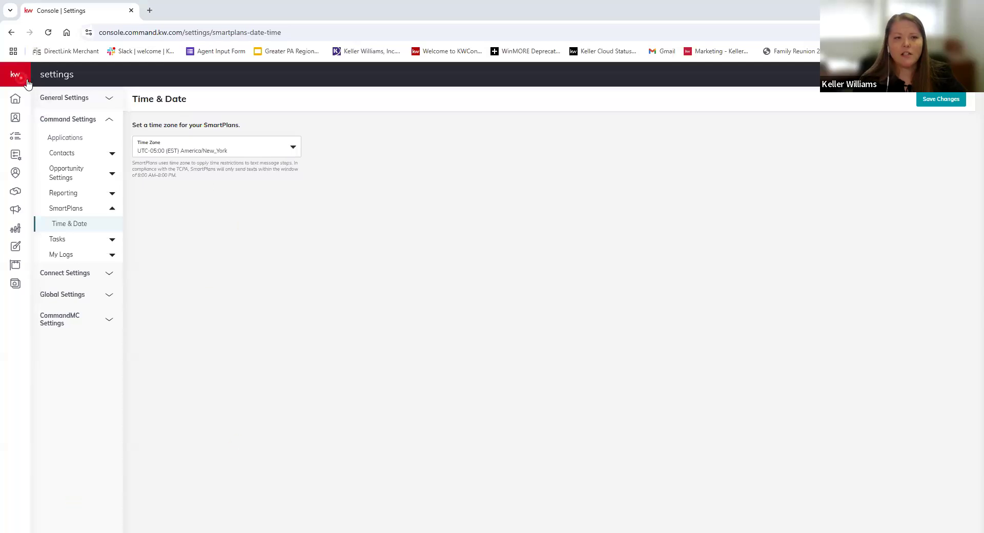
Step: Leave the settings for the SmartPlans page and dismiss the Security Updates and Twilio account notices
click(35, 106)
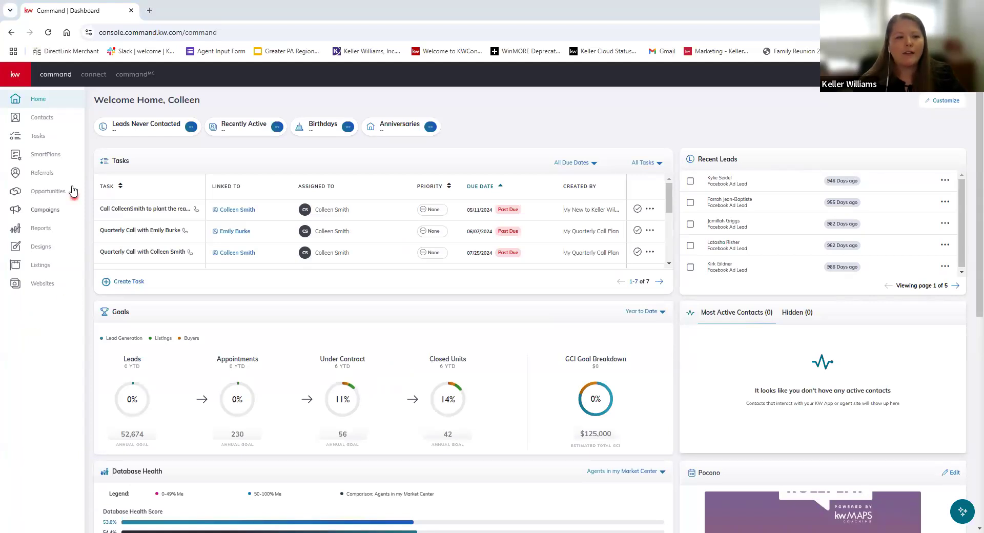
click(18, 161)
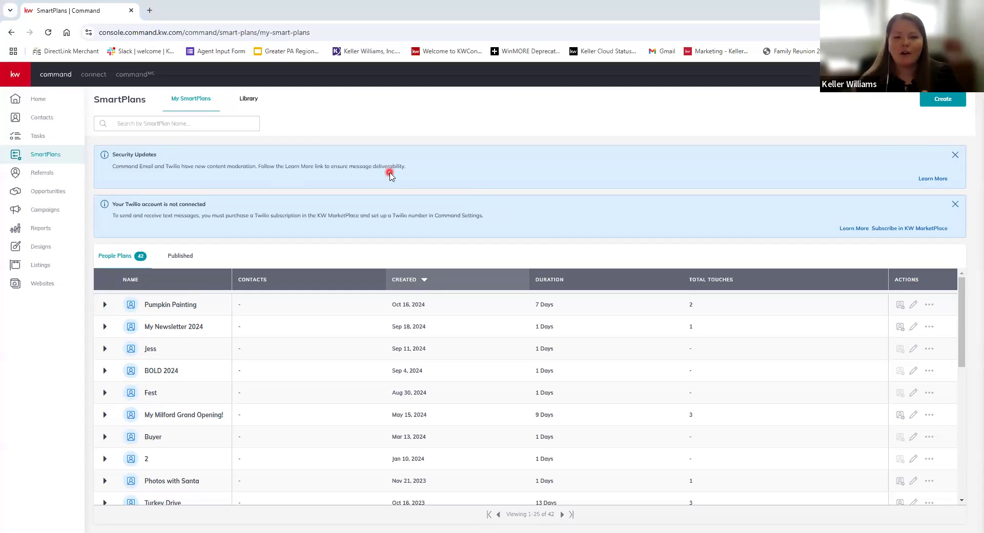
click(956, 155)
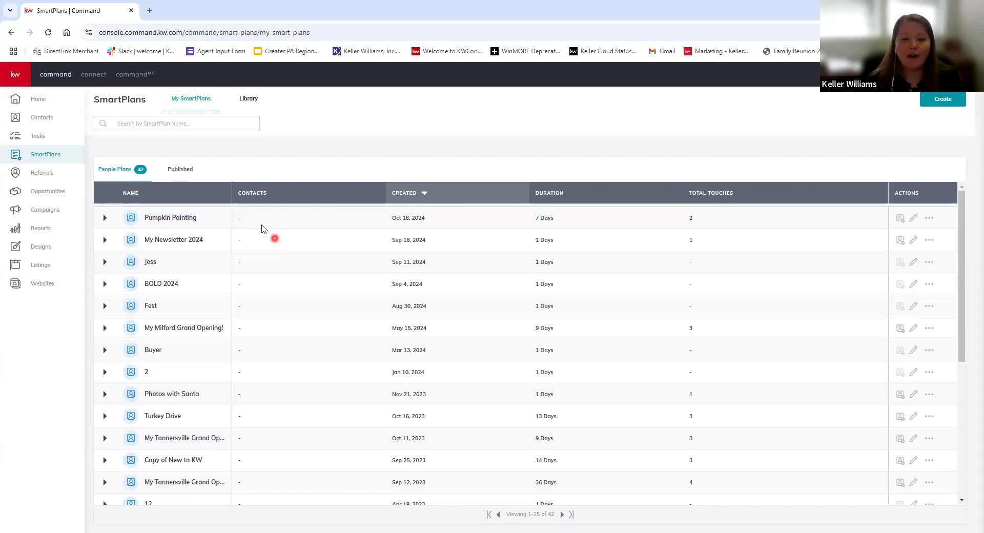
Step: View the add-contacts dialog of the Pumpkin Painting SmartPlan, close it, and look through the list of People Plans
click(901, 220)
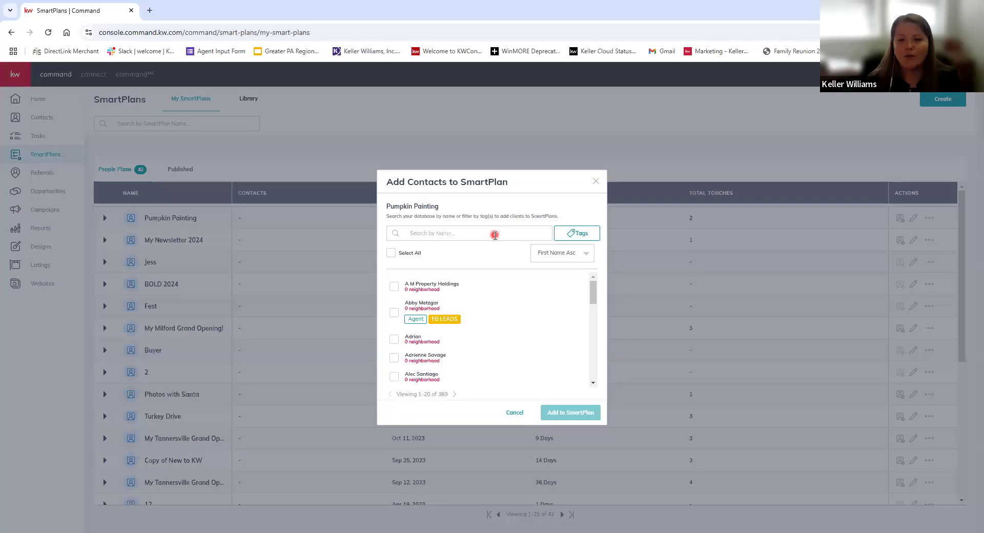
click(597, 183)
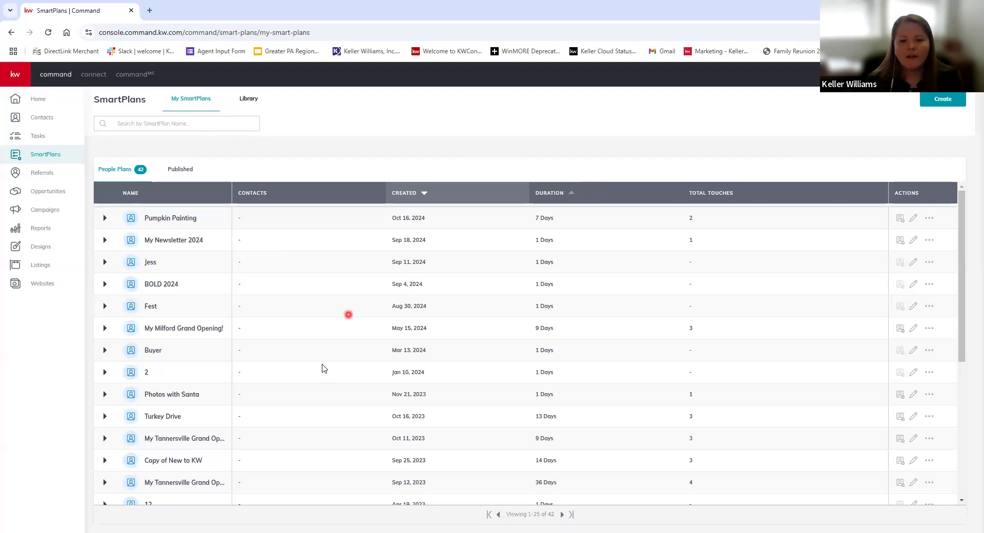
scroll(302, 388, down, 4)
scroll(307, 390, down, 1)
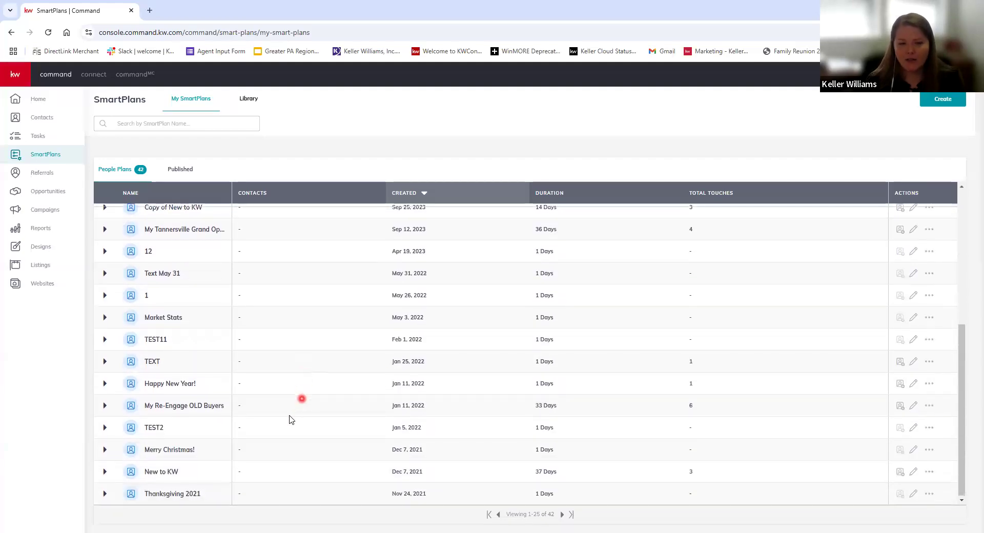
scroll(289, 416, up, 4)
scroll(290, 425, up, 1)
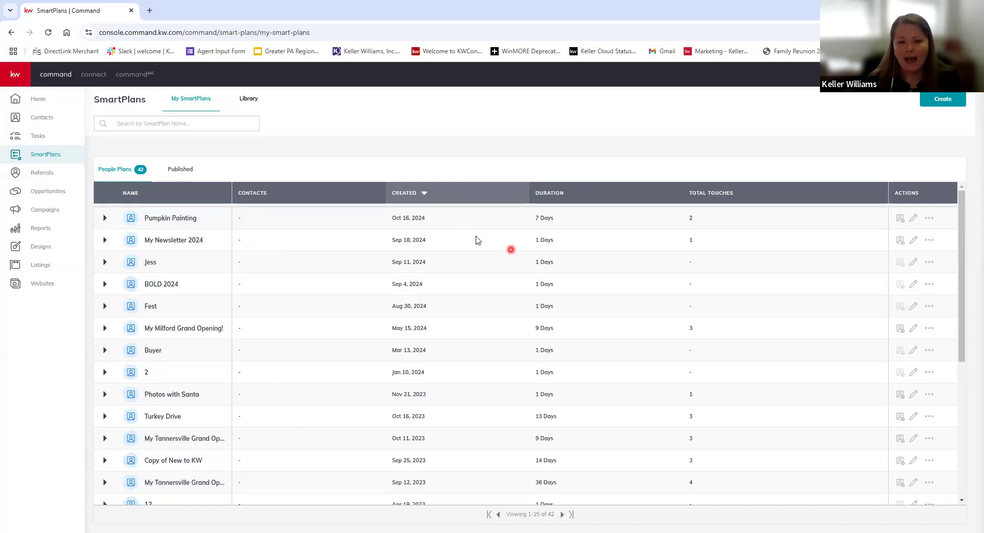
Step: Find a contact by first name and add them to the Pumpkin Painting SmartPlan, starting now and with the TCPA disclaimer accepted
click(902, 219)
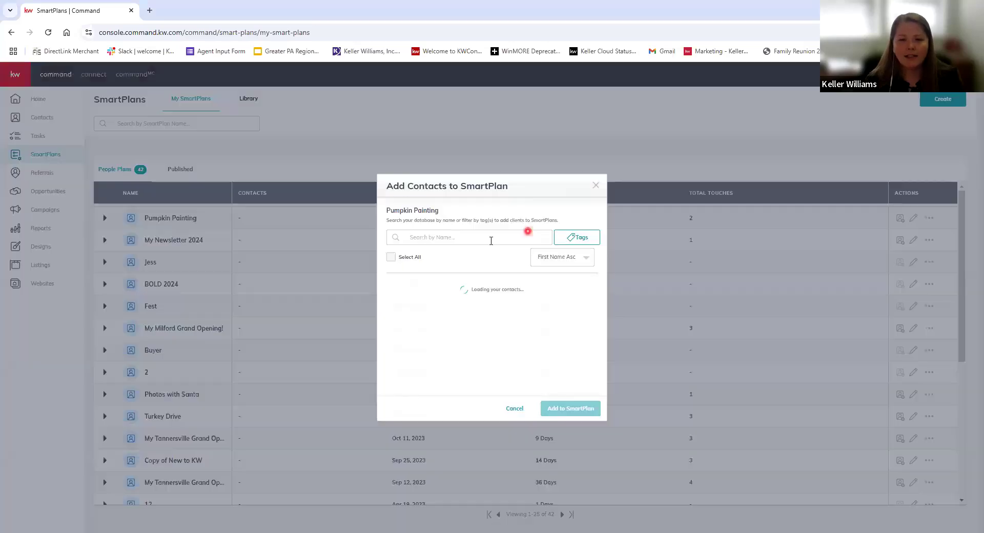
click(490, 237)
text(colleen)
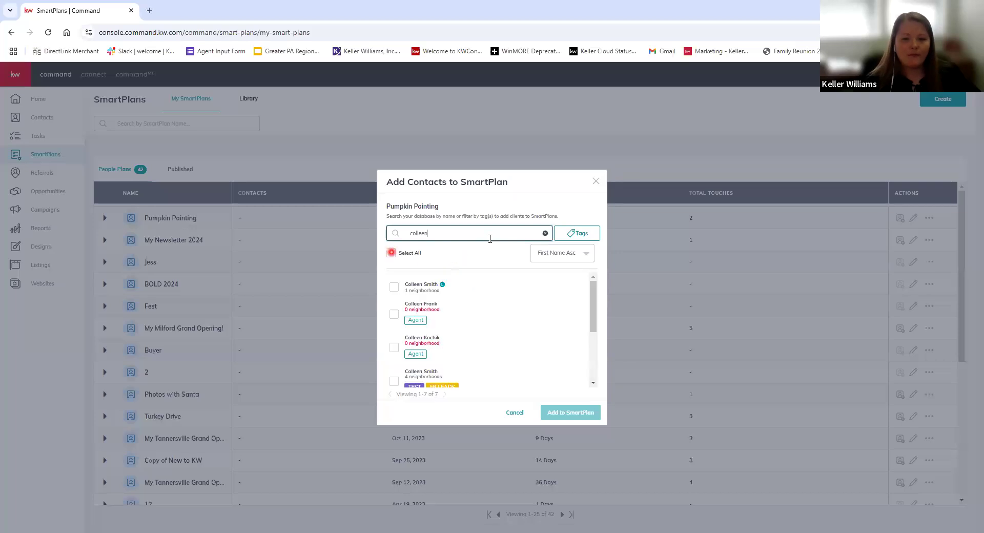
click(395, 290)
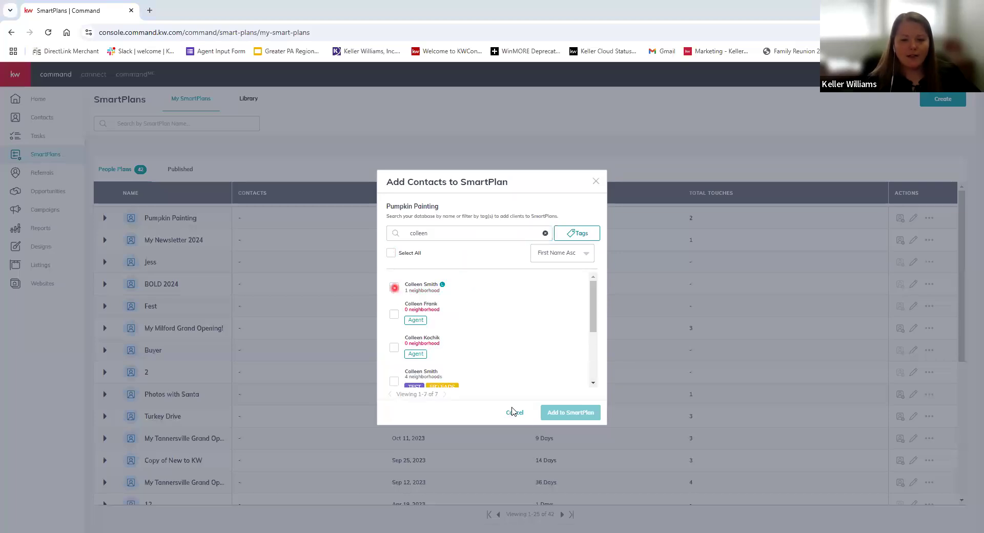
click(566, 430)
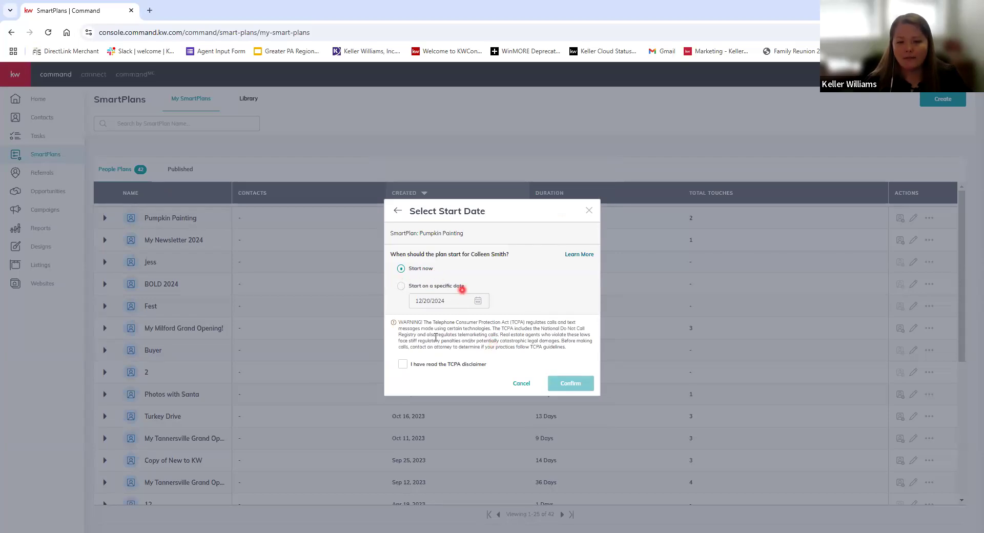
click(403, 364)
click(570, 384)
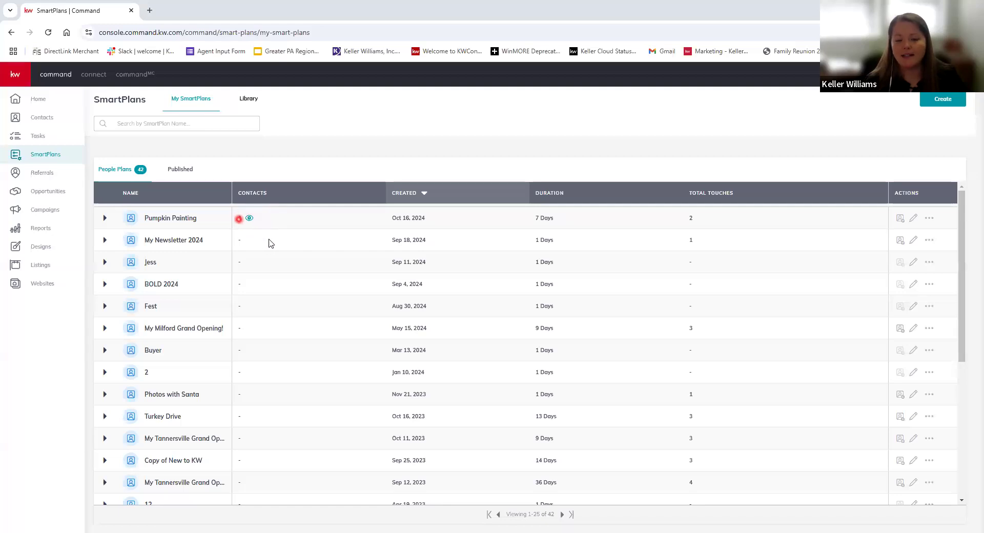
Step: View the contacts assigned to the Pumpkin Painting SmartPlan and close the contact list without removing anyone
click(249, 218)
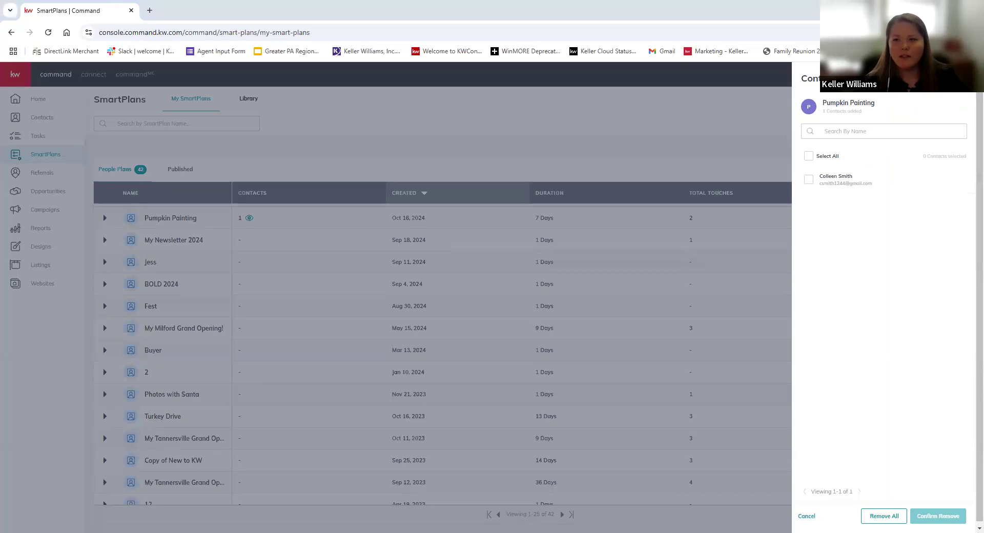
click(740, 202)
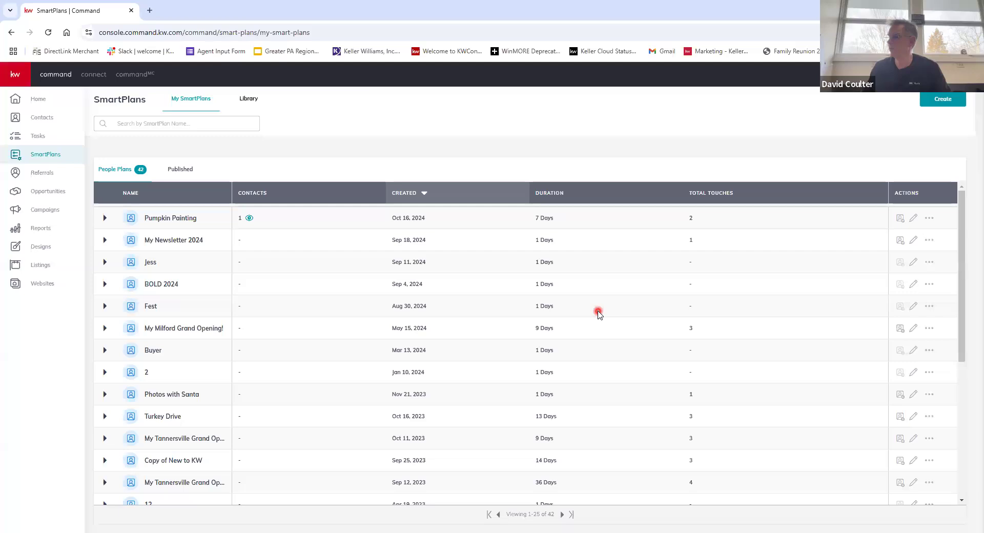
click(250, 217)
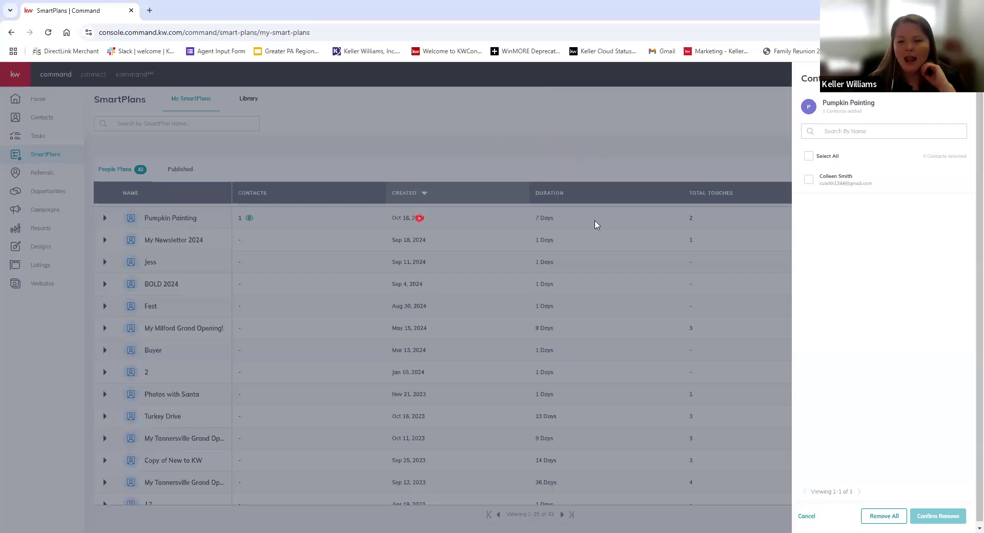
click(961, 79)
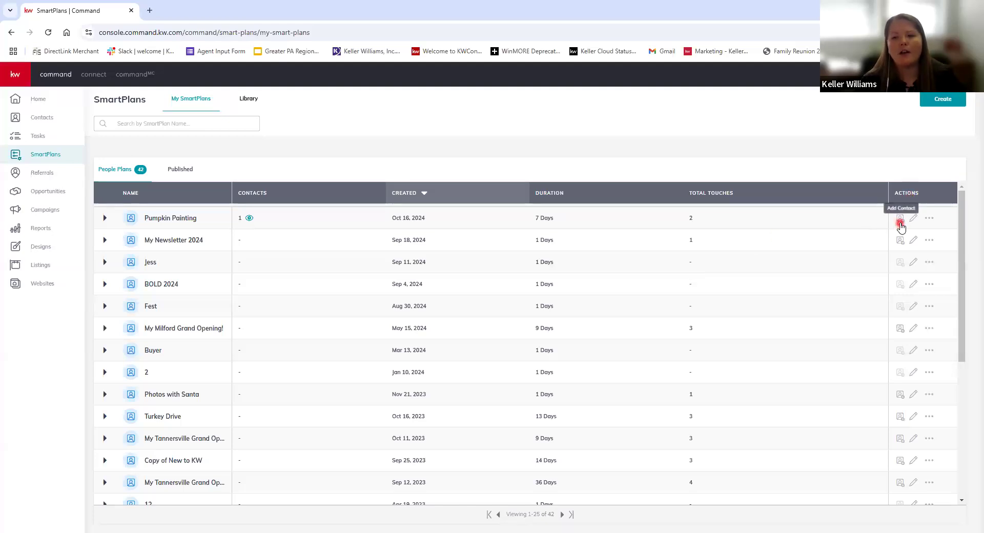
Step: Check the additional actions for the Pumpkin Painting plan and the list of published SmartPlans, and return to People Plans
click(930, 219)
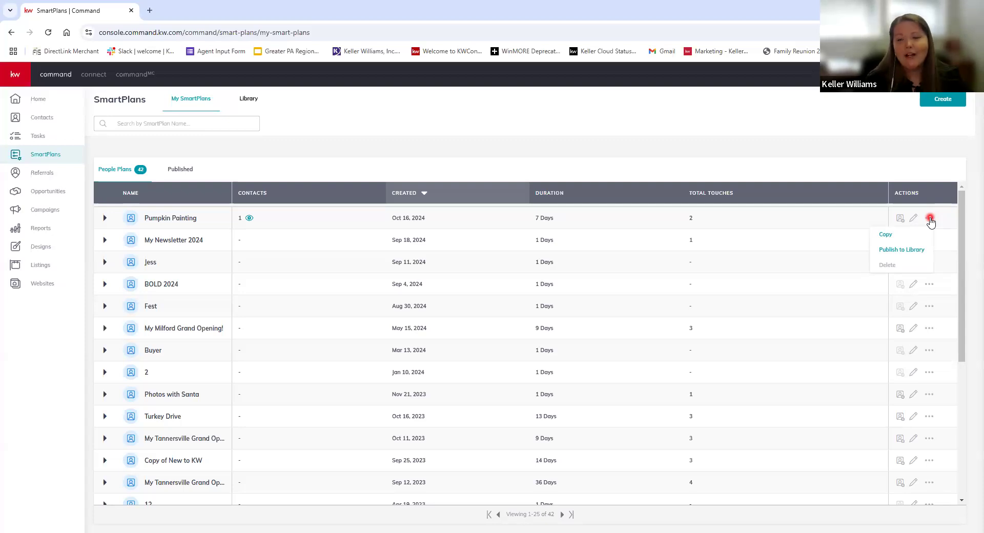
mouse_move(891, 267)
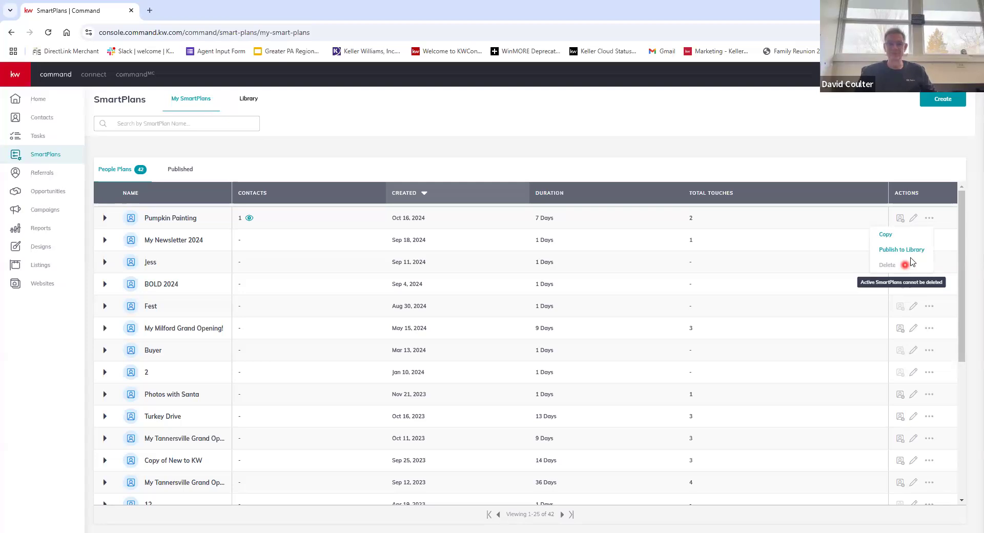
click(180, 177)
click(182, 175)
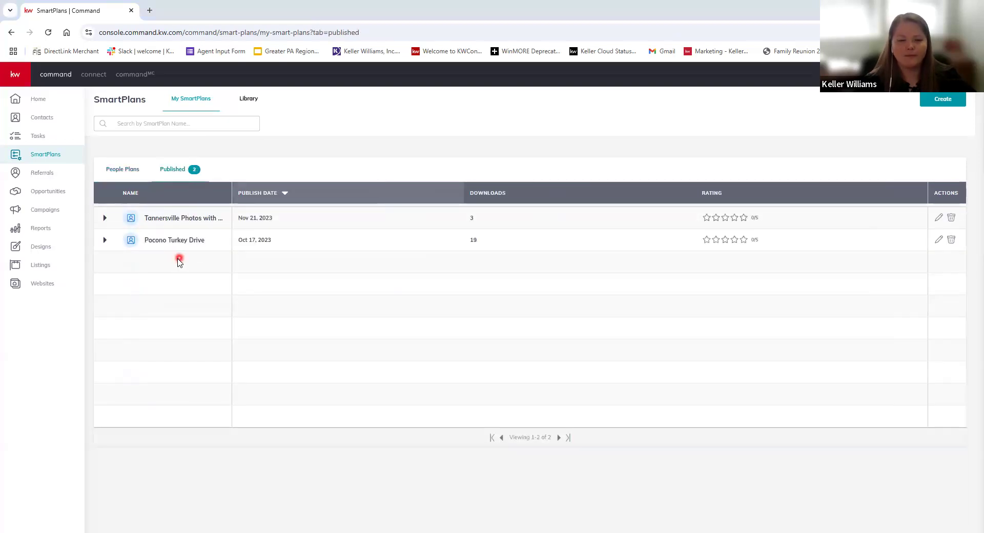
click(131, 175)
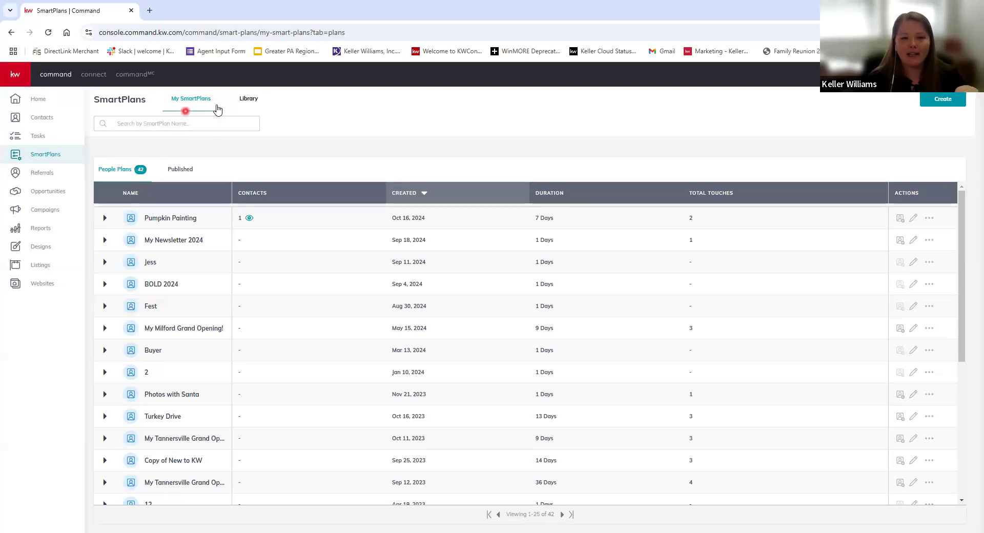
Step: Open the SmartPlans Library and examine its search field, search criteria and filter options without applying any
click(250, 101)
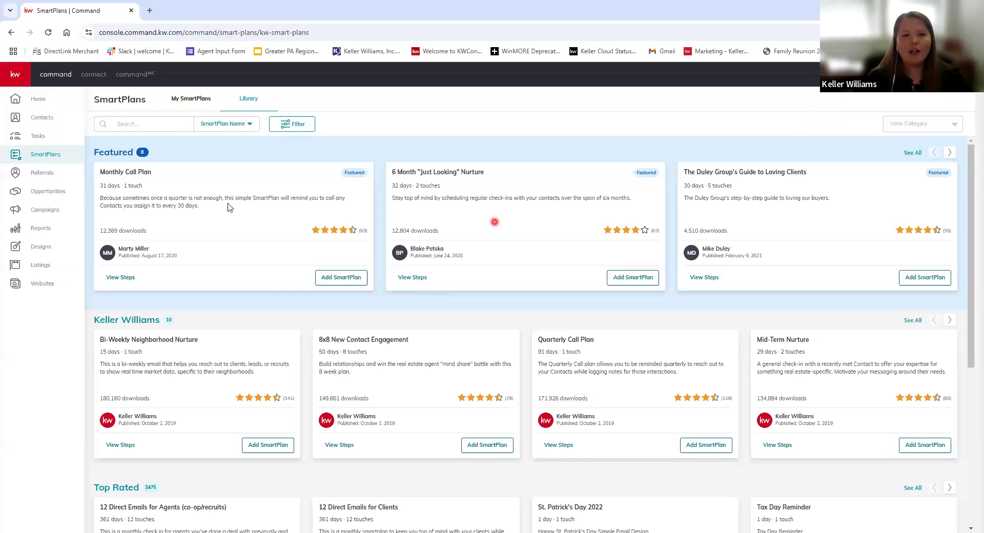
click(146, 126)
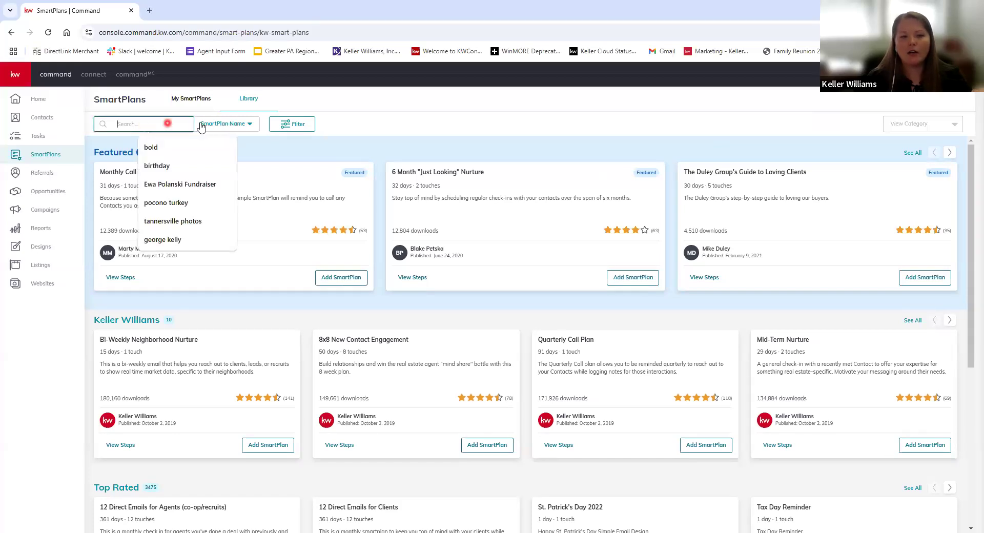
click(215, 128)
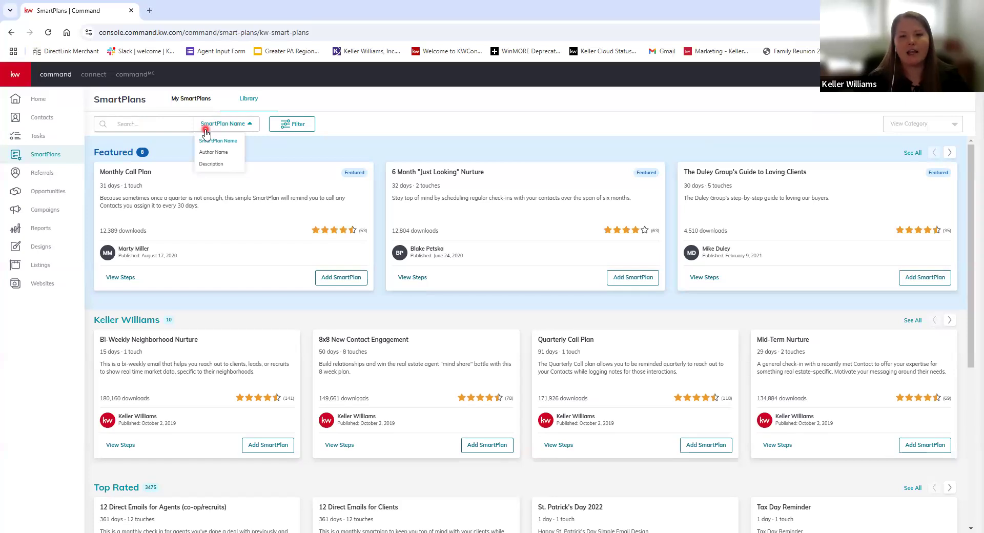
click(291, 128)
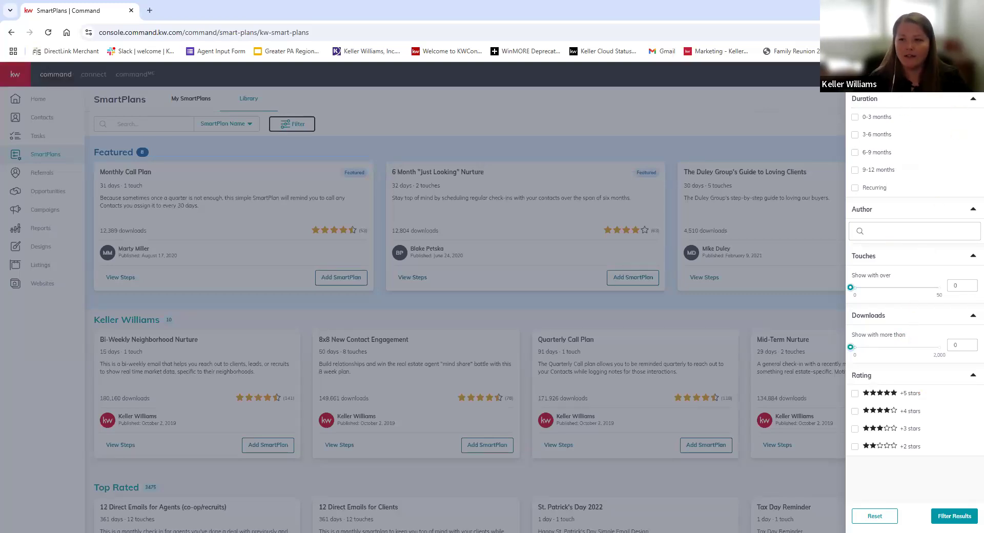
click(522, 262)
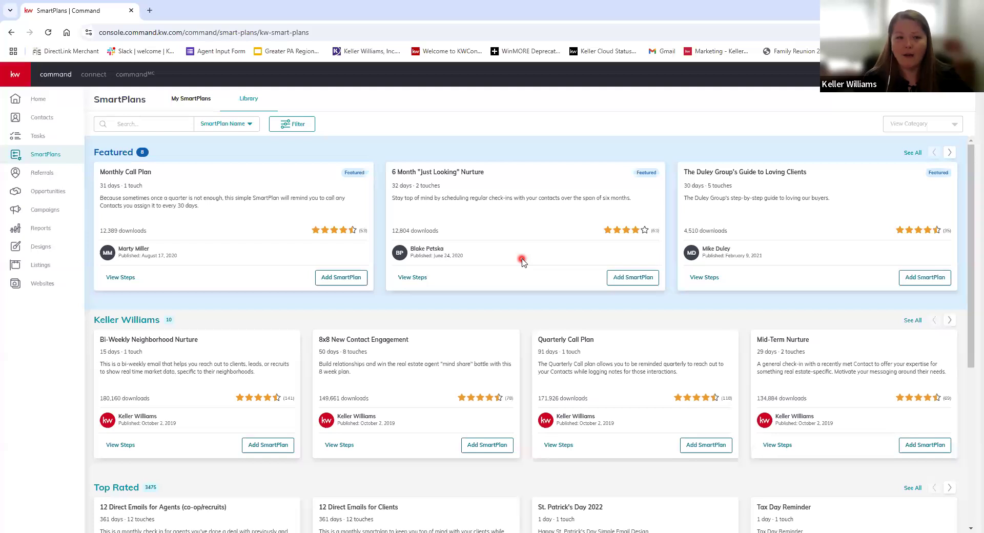
click(129, 126)
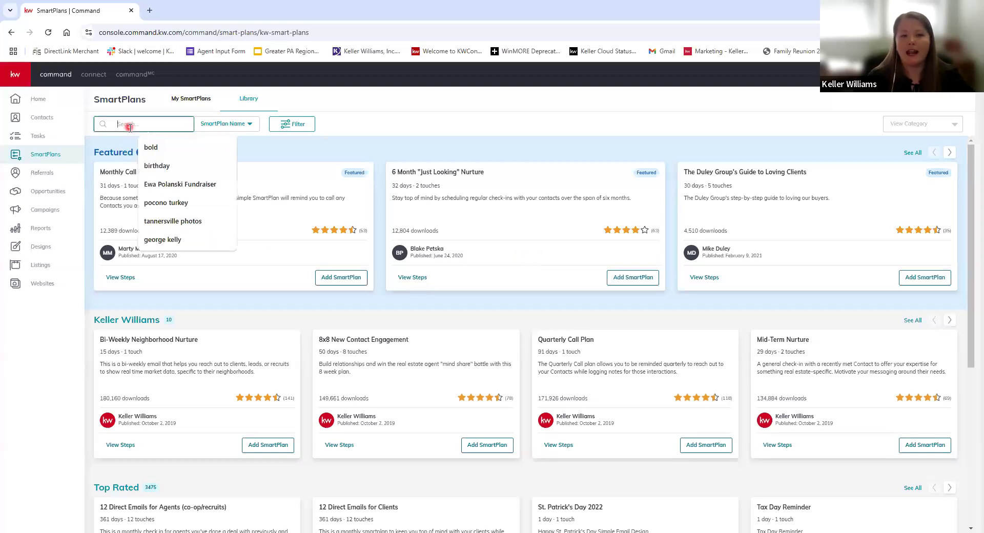
click(343, 148)
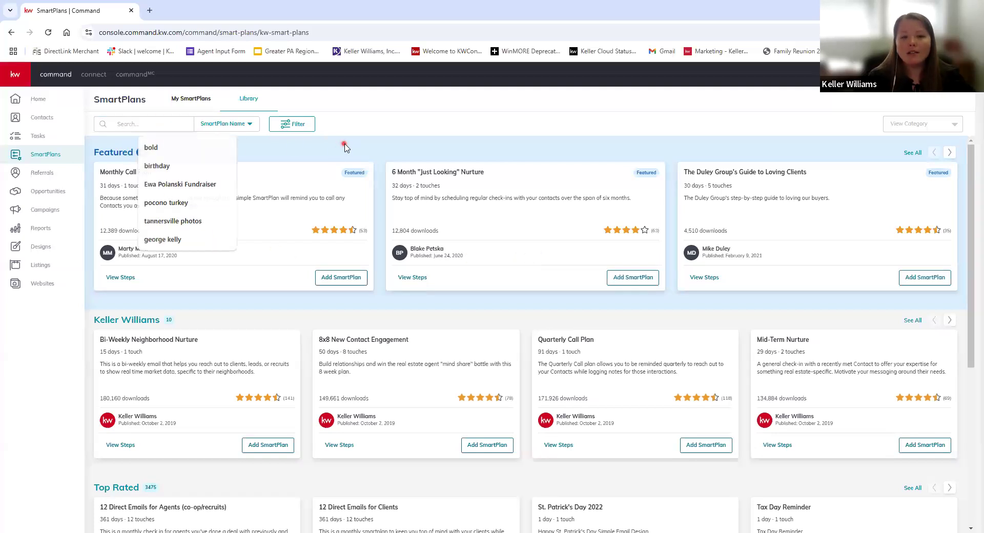
Step: Look through the Library's Featured, Keller Williams, Top Rated and What's New categories, and show all Featured SmartPlans
scroll(438, 190, down, 1)
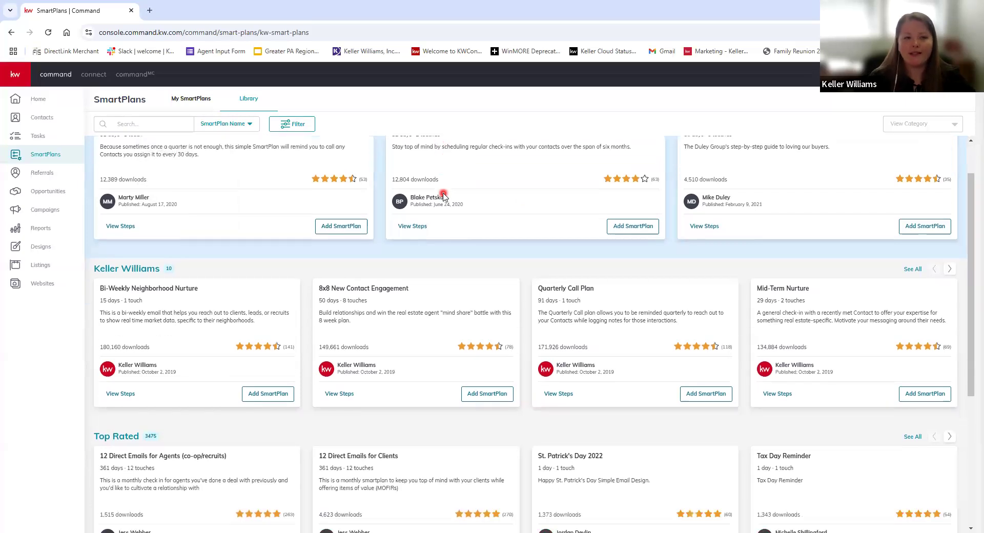
scroll(443, 197, up, 1)
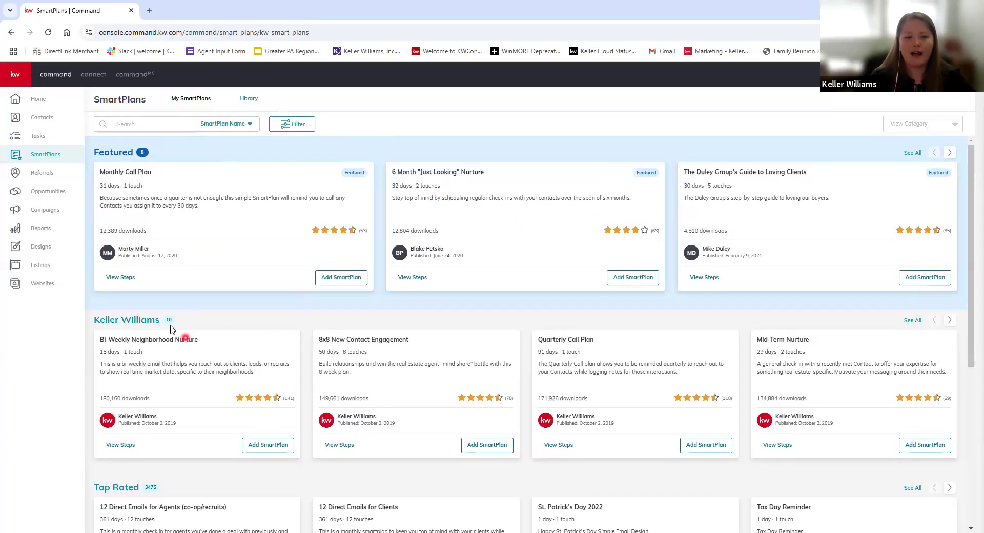
scroll(175, 329, down, 5)
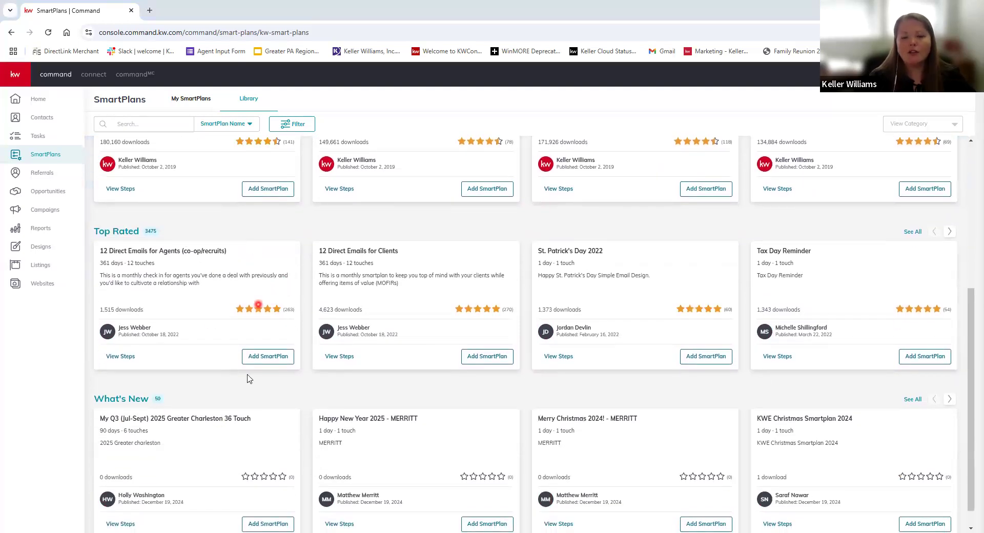
scroll(493, 282, up, 5)
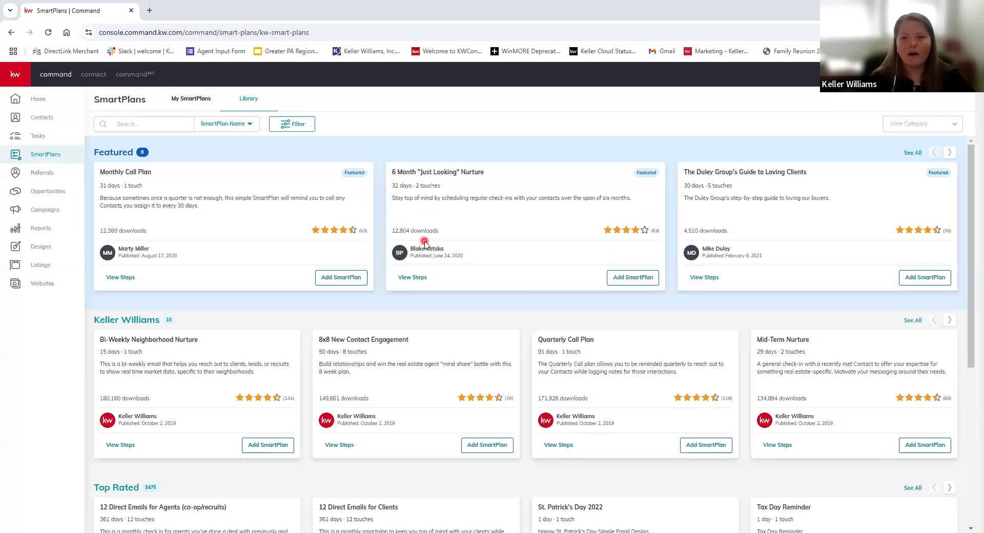
click(952, 155)
click(917, 153)
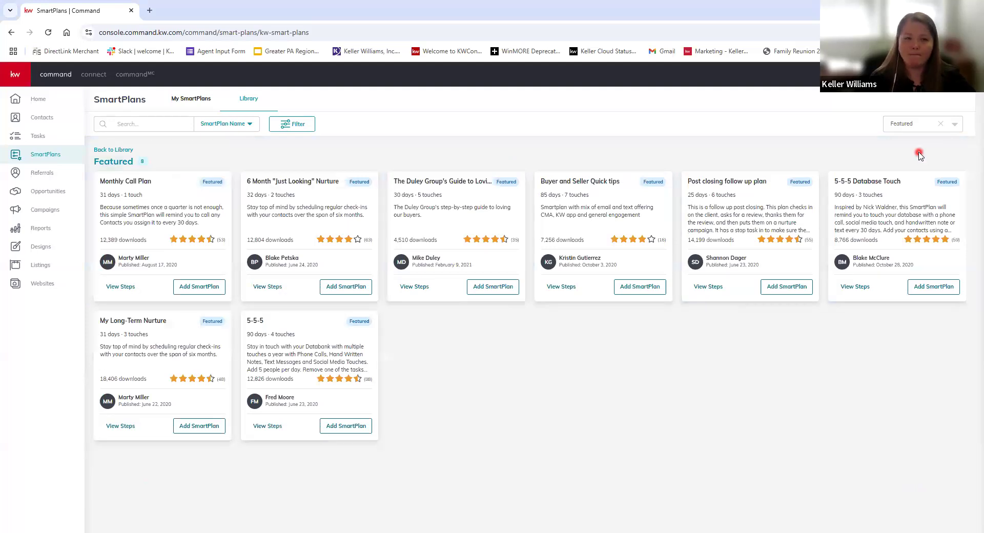
Step: Leave the full Featured list, reopen the SmartPlans Library and look over its Featured, Keller Williams and Top Rated categories
click(10, 33)
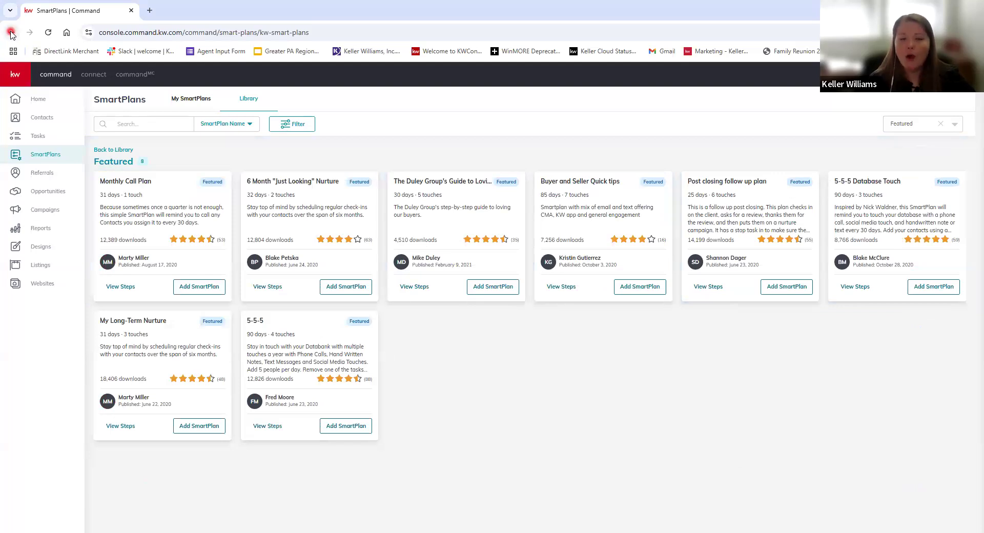
click(11, 32)
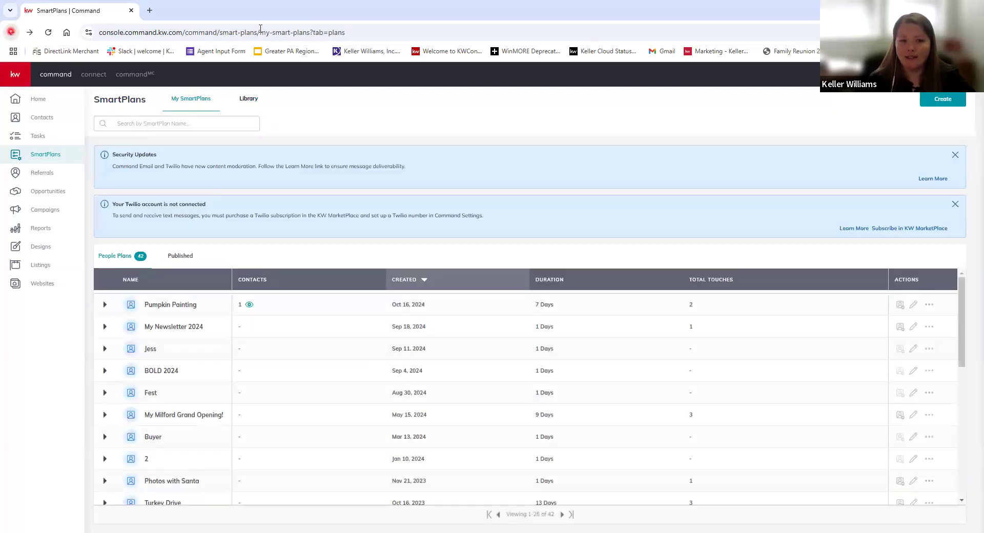
click(256, 100)
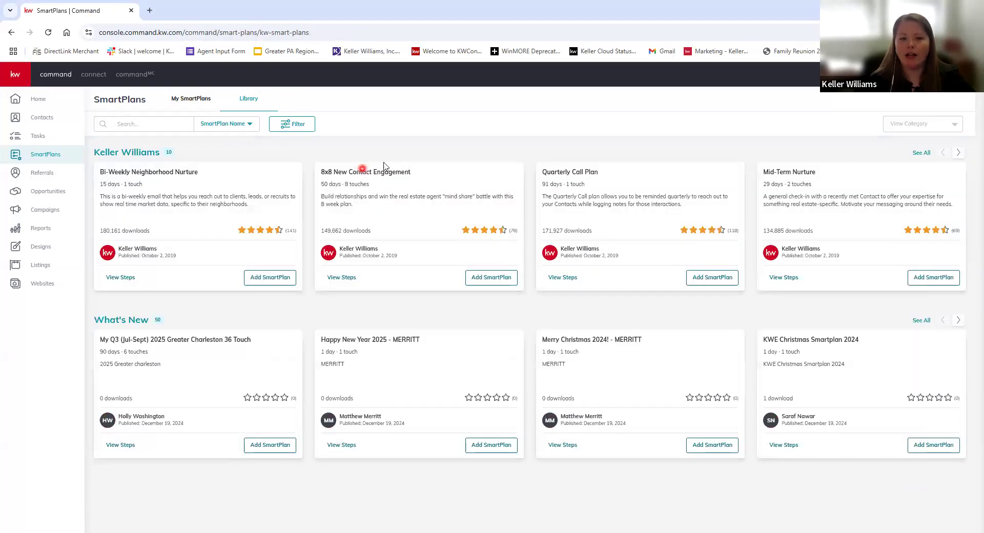
scroll(442, 276, down, 3)
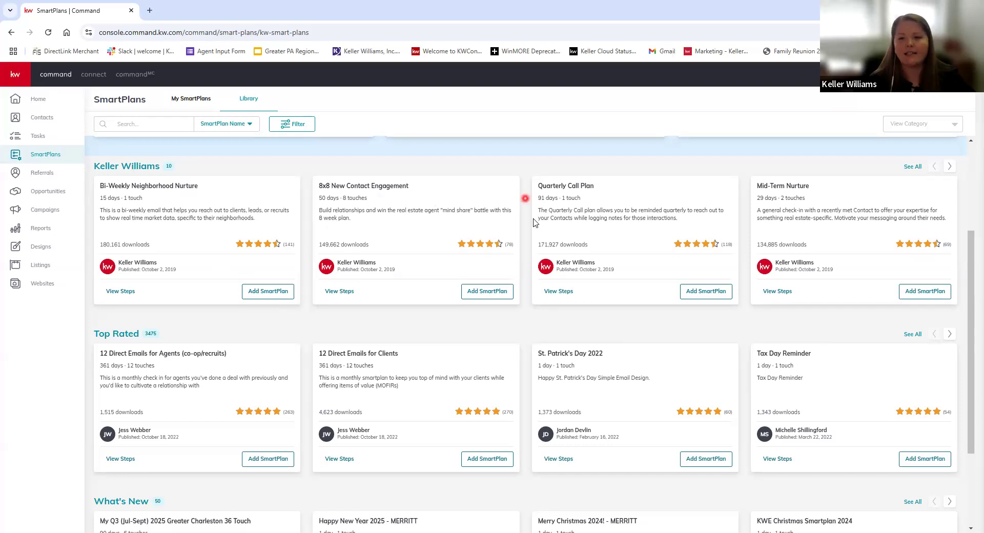
scroll(277, 253, up, 3)
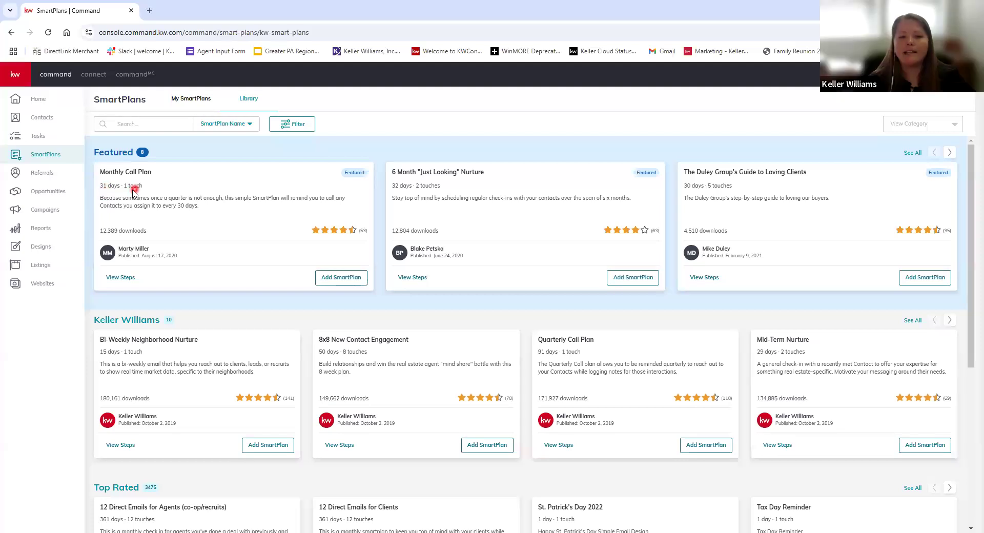
Step: Read the Monthly Call Plan description, view its SmartPlan steps and close them without adding the plan
drag(105, 199, 194, 206)
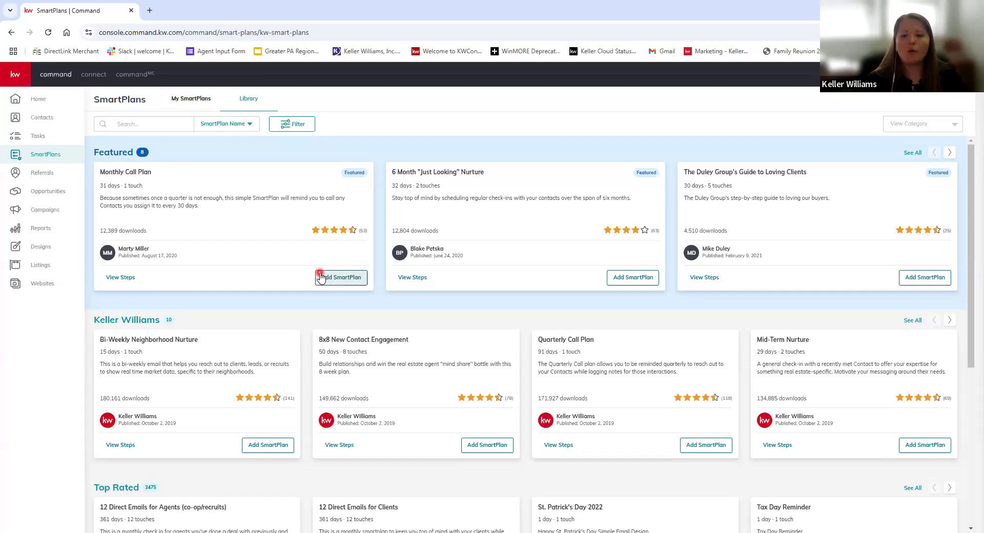
click(124, 278)
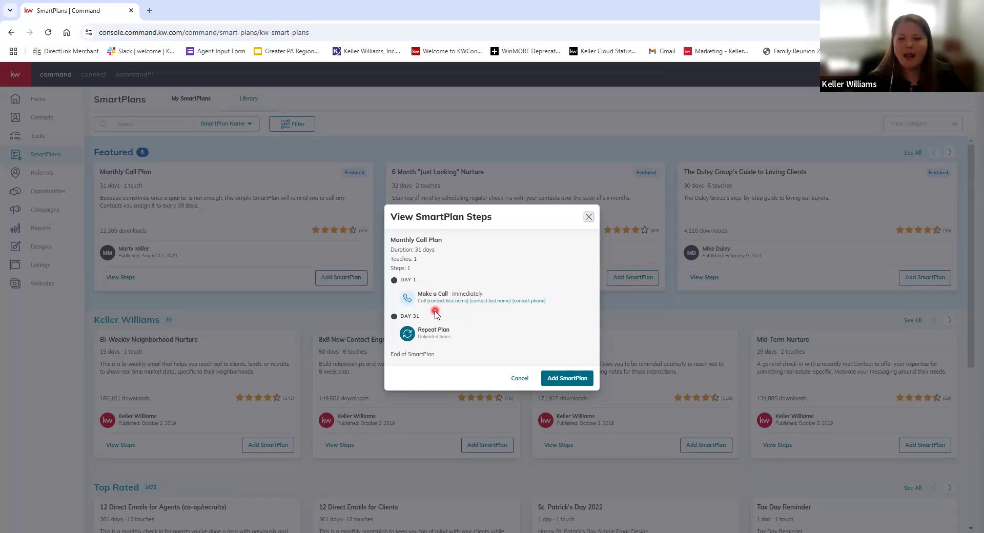
click(588, 218)
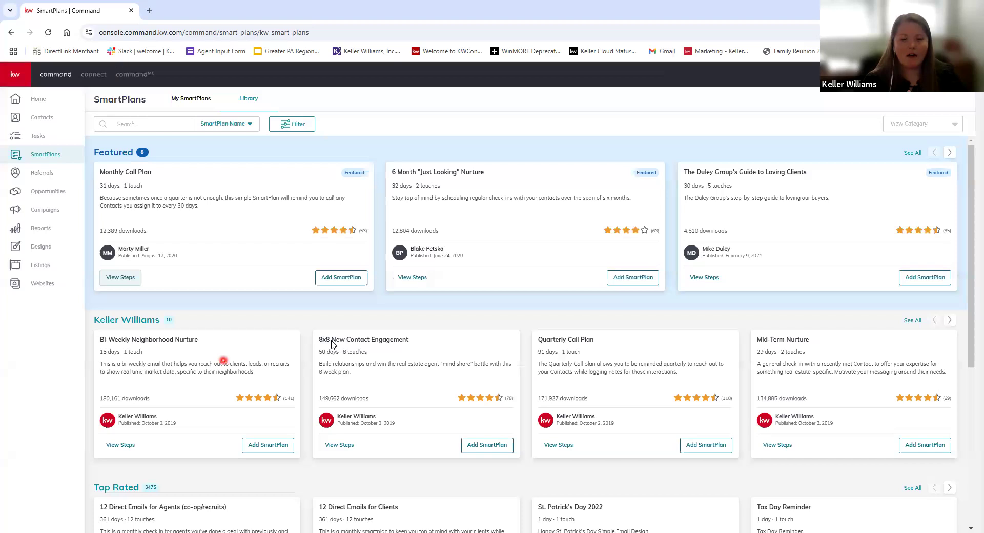
click(284, 247)
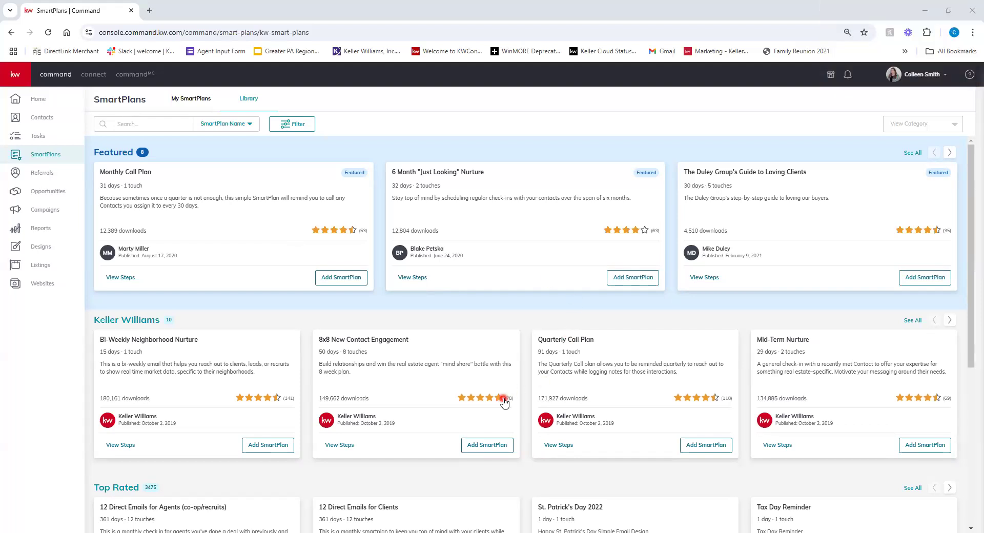
Step: Search the SmartPlans Library by SmartPlan name for "neighborhood nurture"
scroll(499, 402, down, 5)
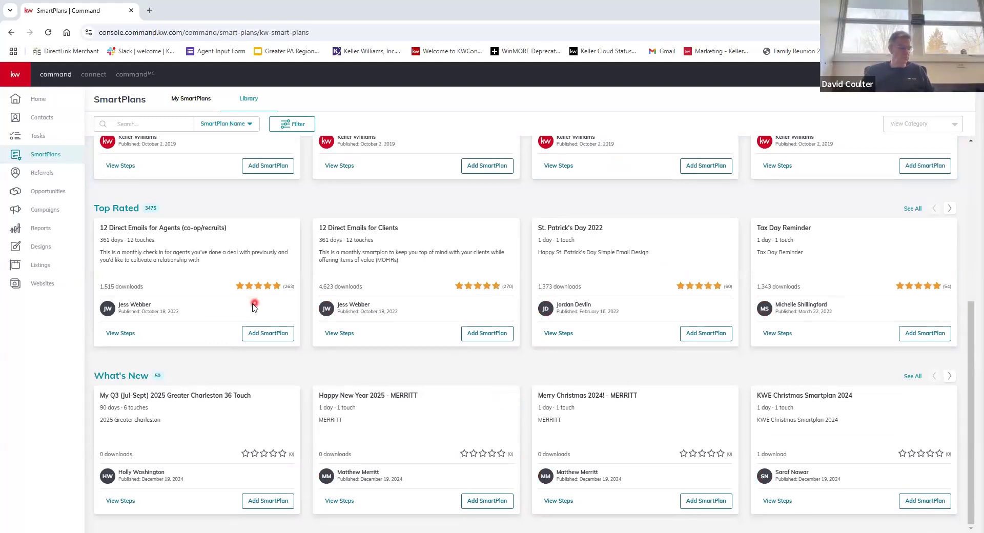
scroll(253, 306, up, 3)
scroll(253, 306, up, 2)
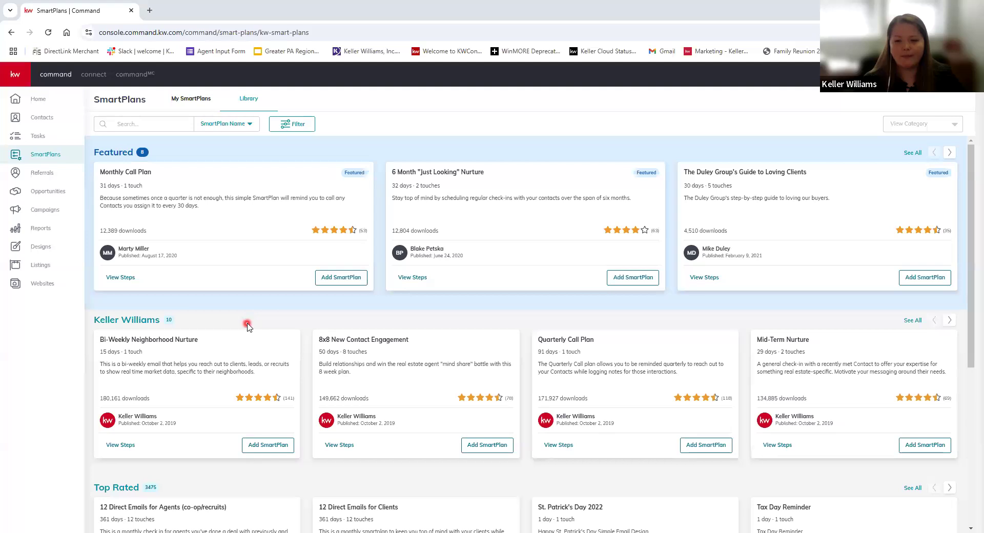
click(152, 122)
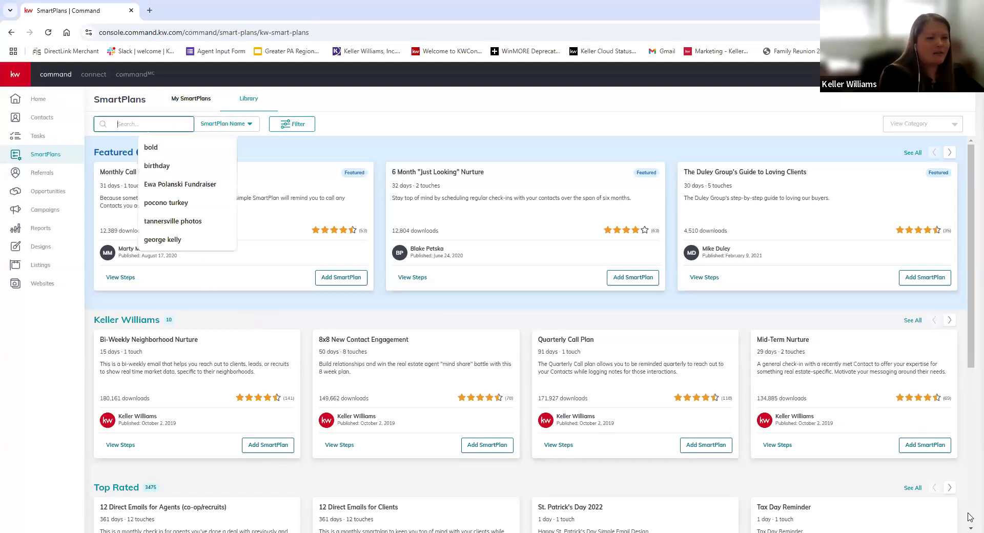
text(neighbor)
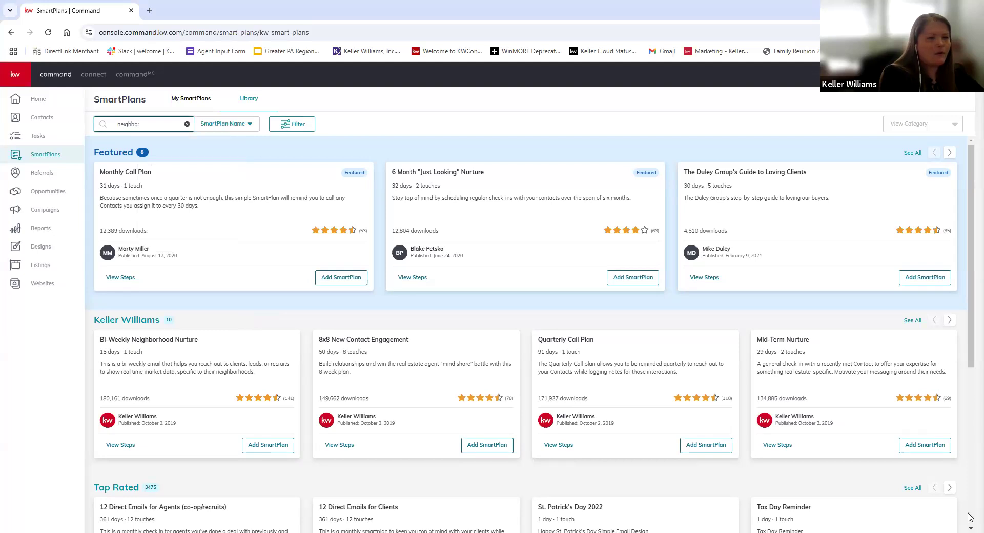
text(hood nurture)
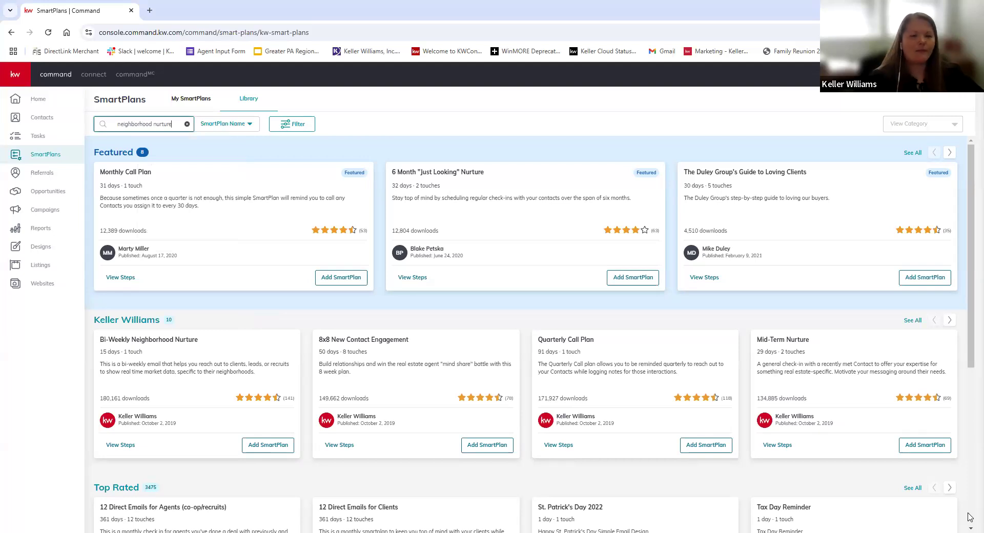
key(Return)
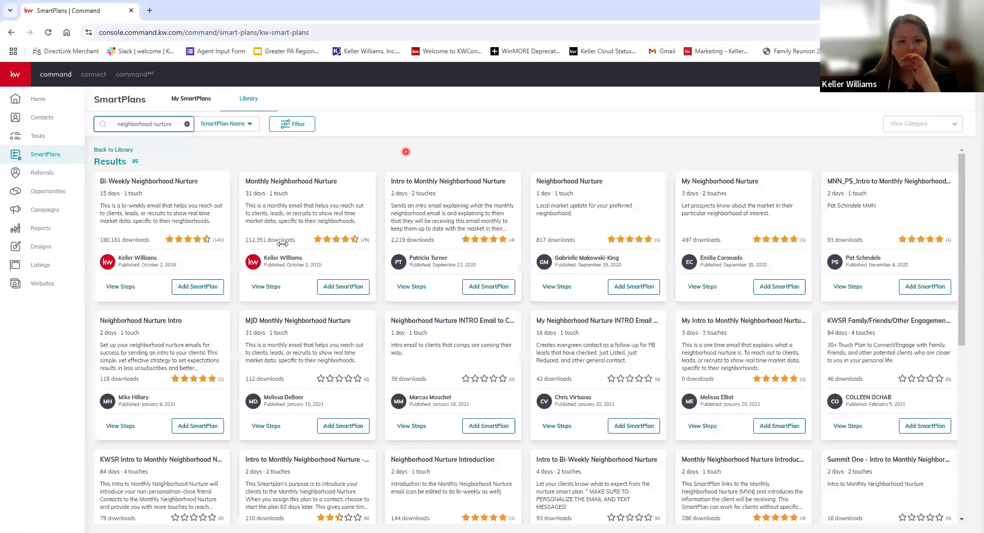
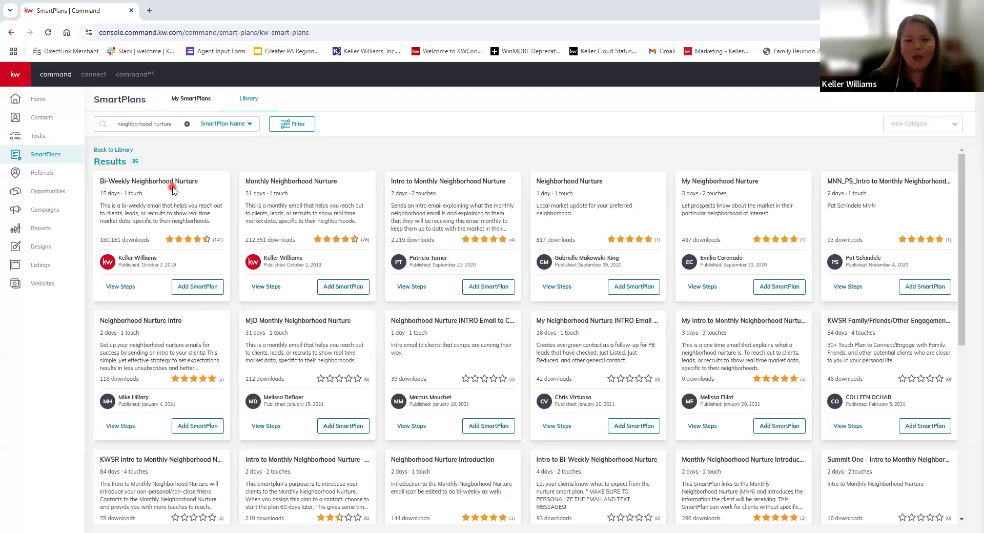
Step: Go to Contacts, search for the demo contact by first name and open the contact record that has the FB LEADS tag and a phone number
click(16, 120)
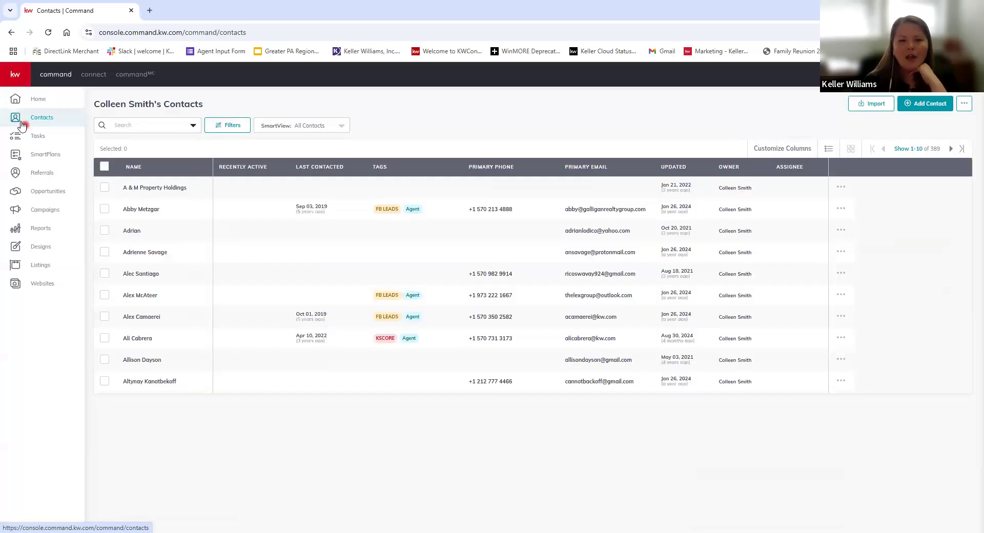
click(146, 395)
click(154, 128)
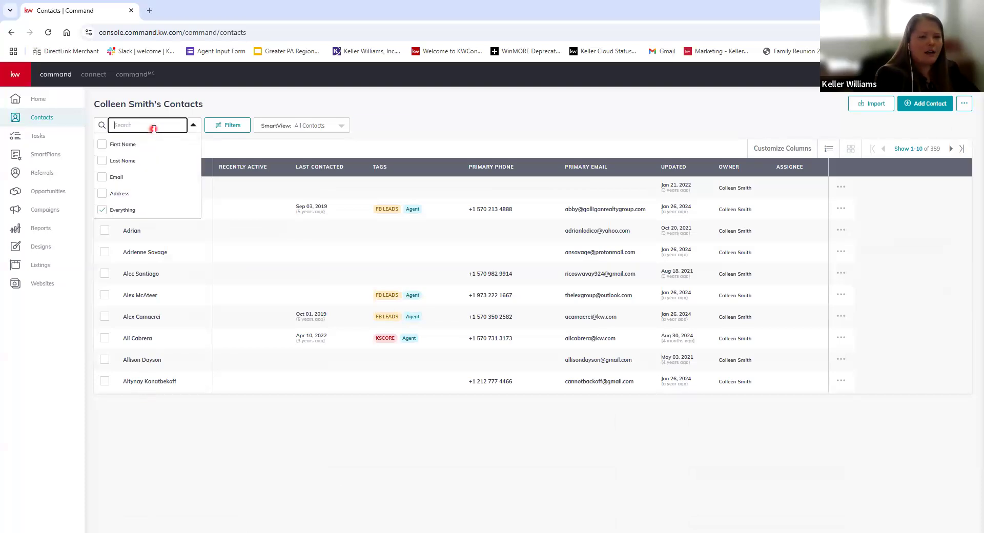
text(colleen)
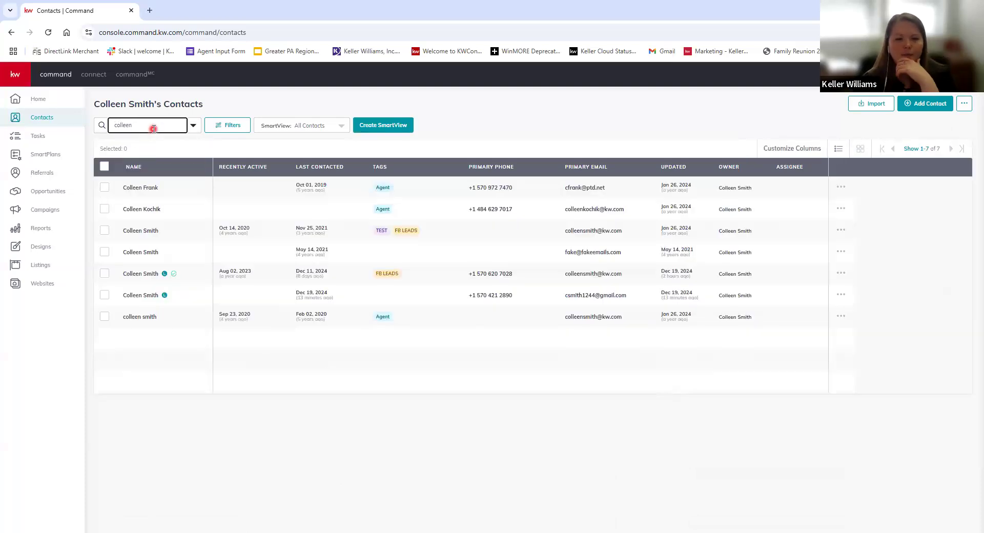
click(153, 275)
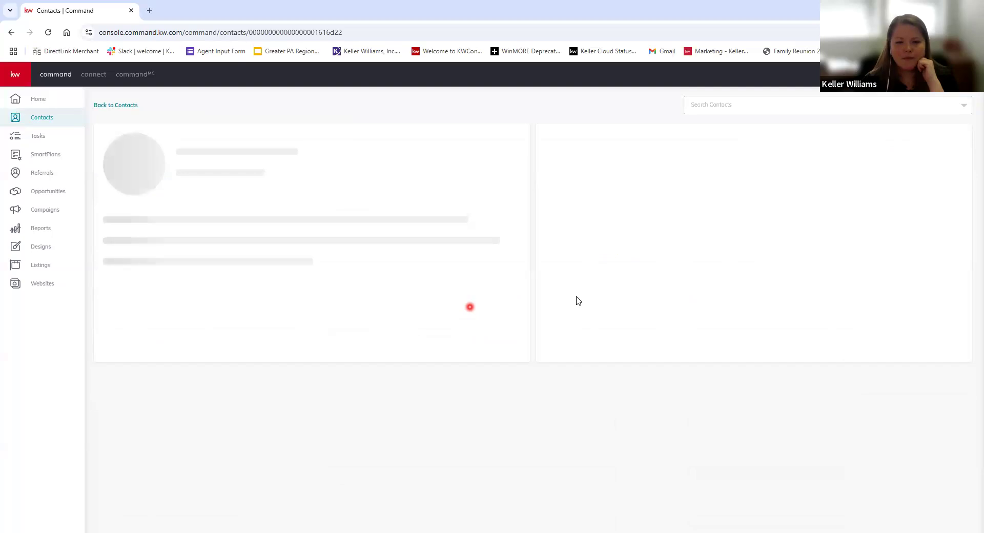
Step: Review the contact's assigned neighborhoods, start adding another one and search for "Penn Estates"
scroll(425, 324, down, 1)
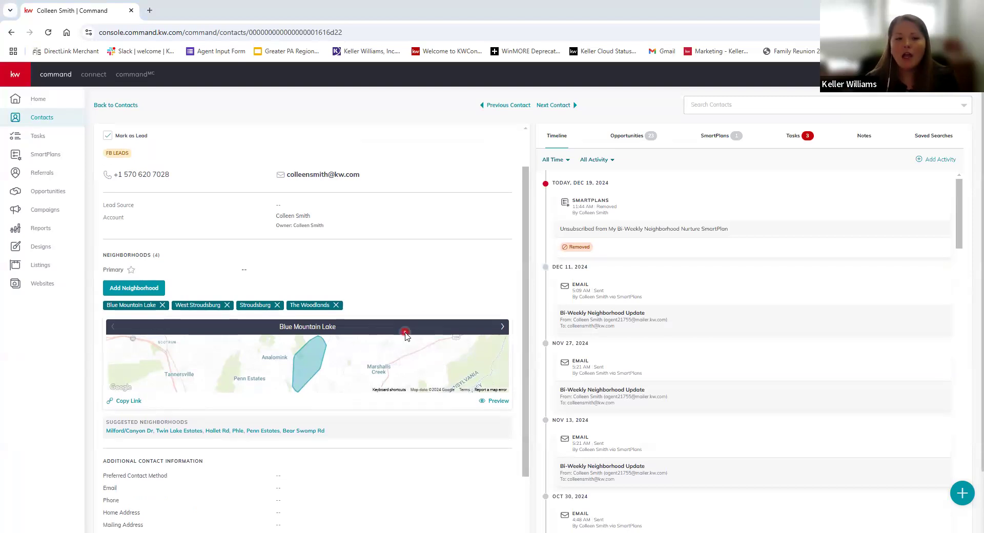
scroll(400, 334, up, 1)
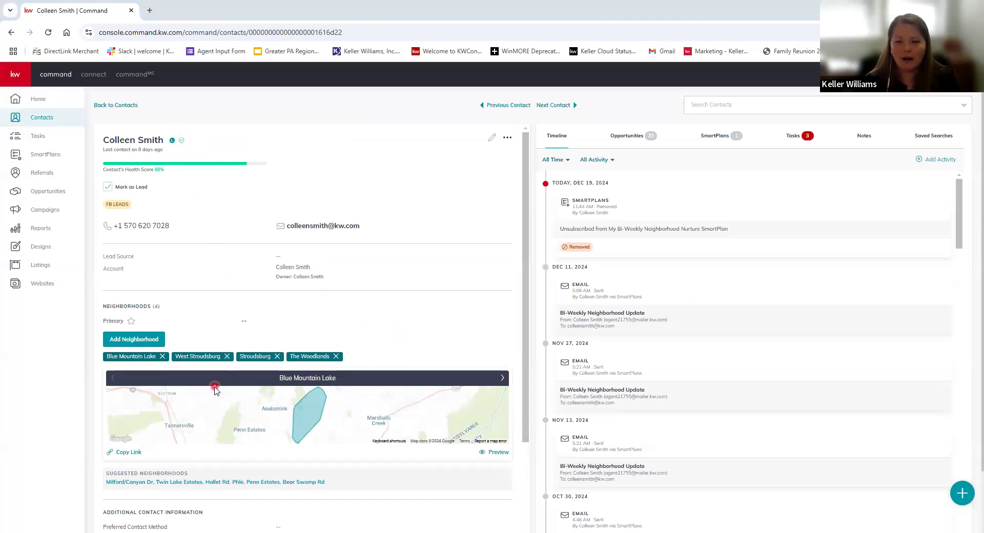
scroll(215, 391, down, 1)
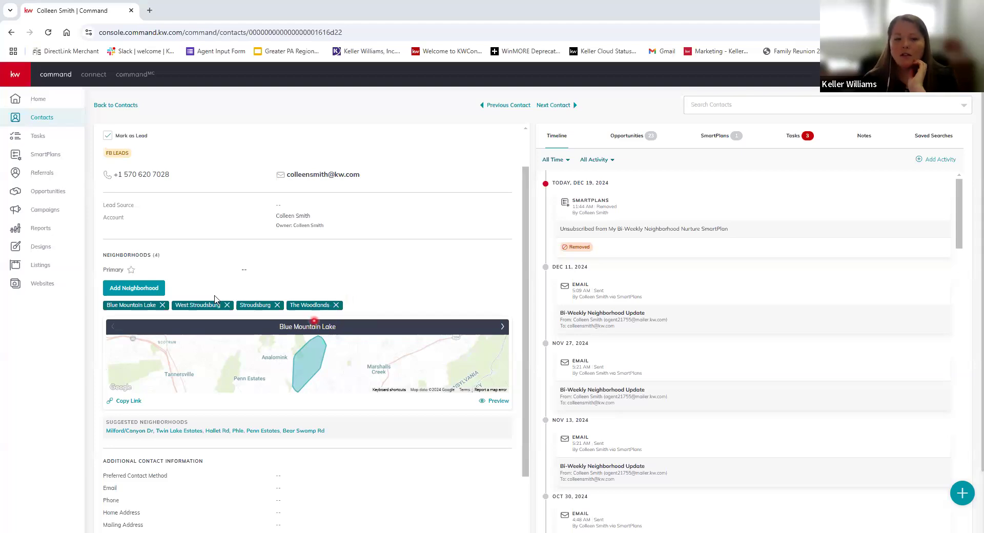
click(141, 293)
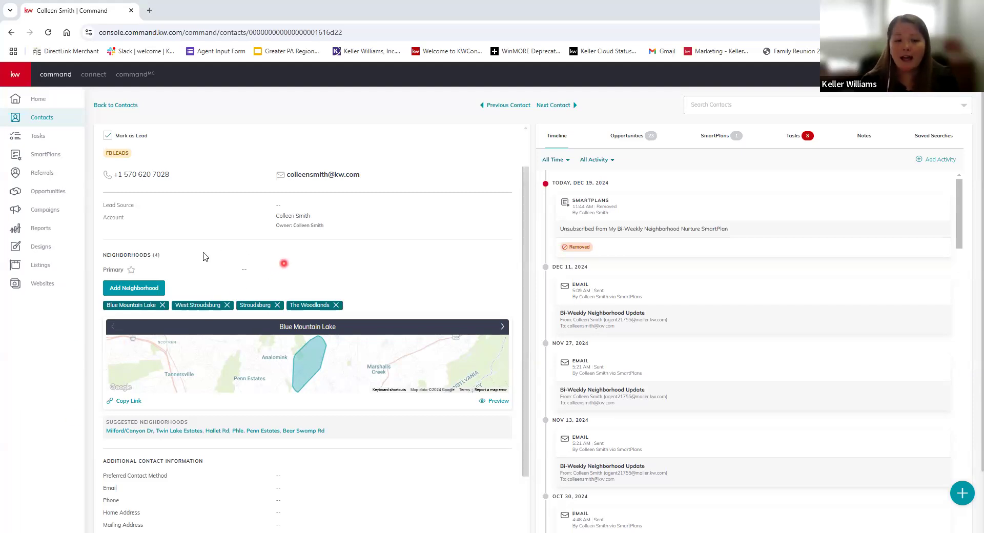
click(138, 292)
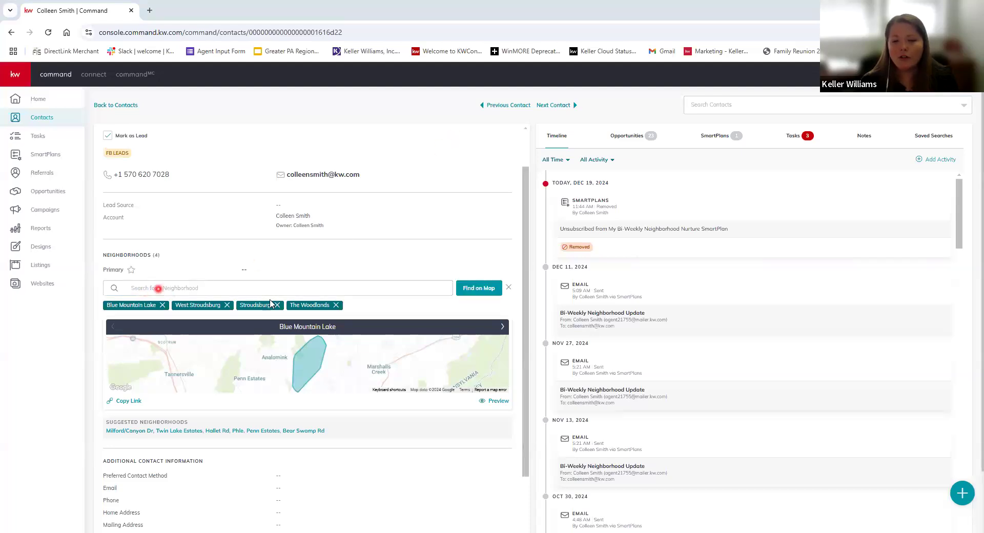
click(279, 287)
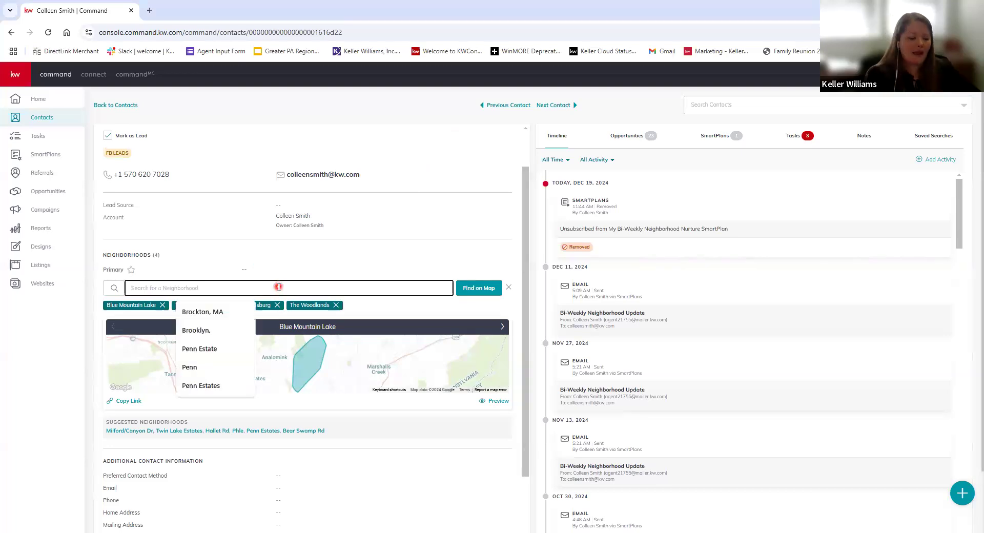
text(Penn Estates)
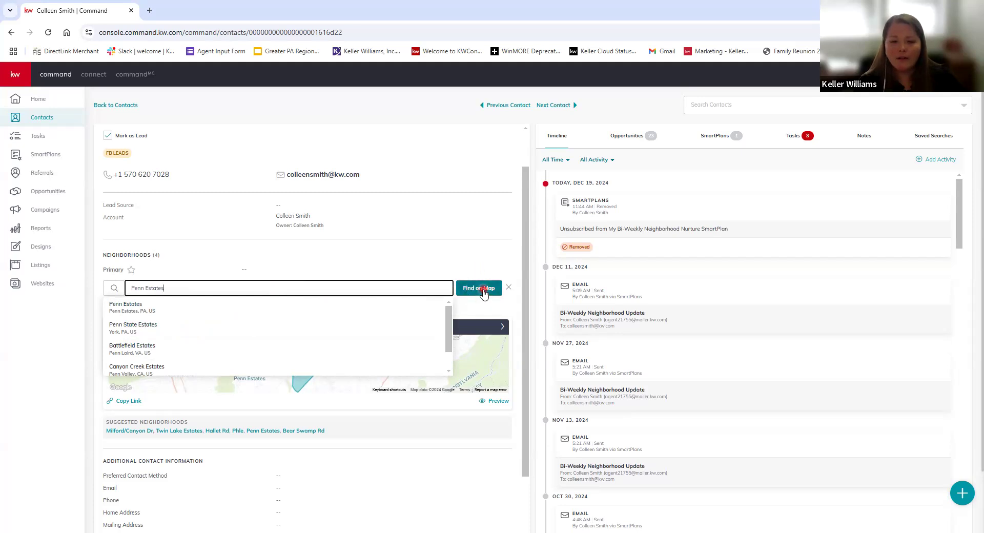
Step: Open the map for choosing a neighborhood and locate Penn Estates Drive, East Stroudsburg, PA
click(484, 291)
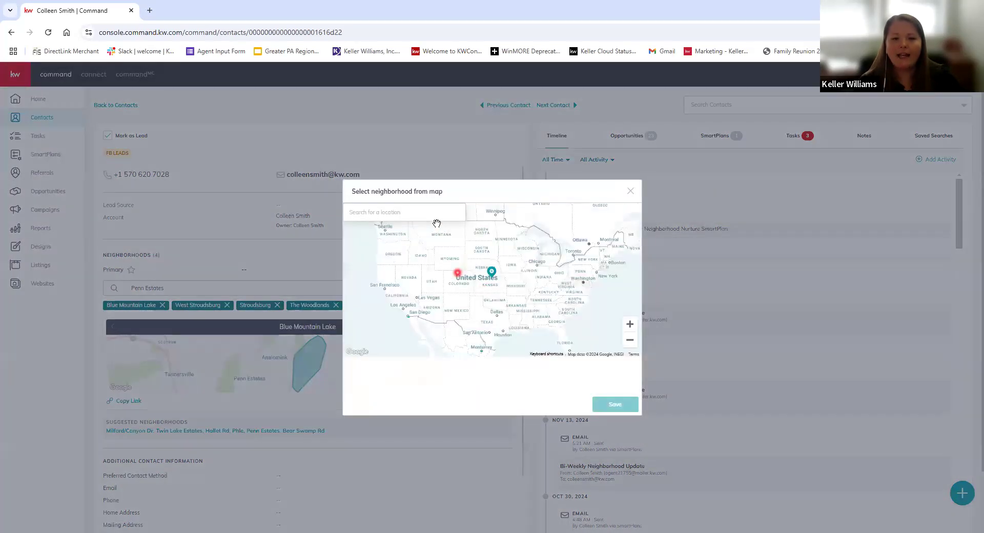
click(433, 213)
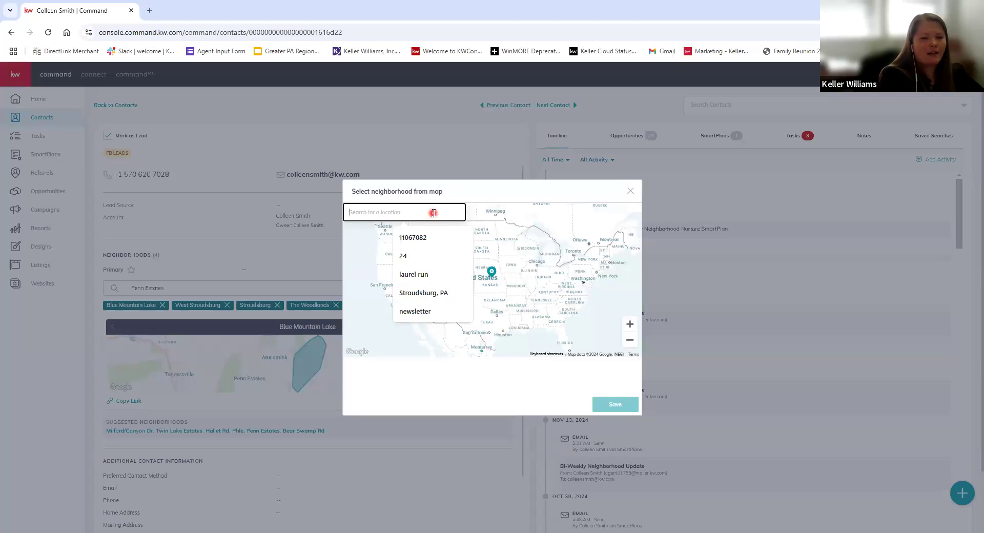
text(penn ests)
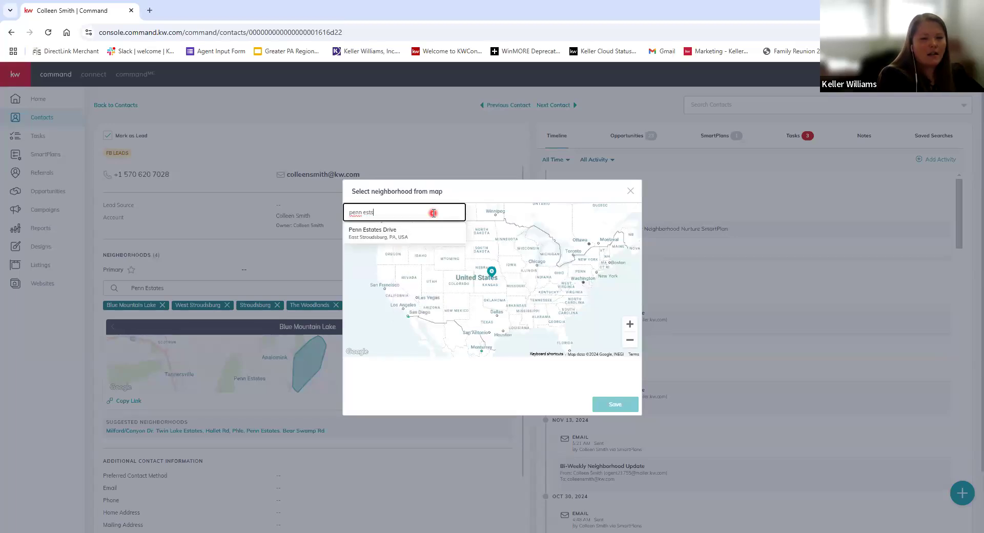
key(BackSpace)
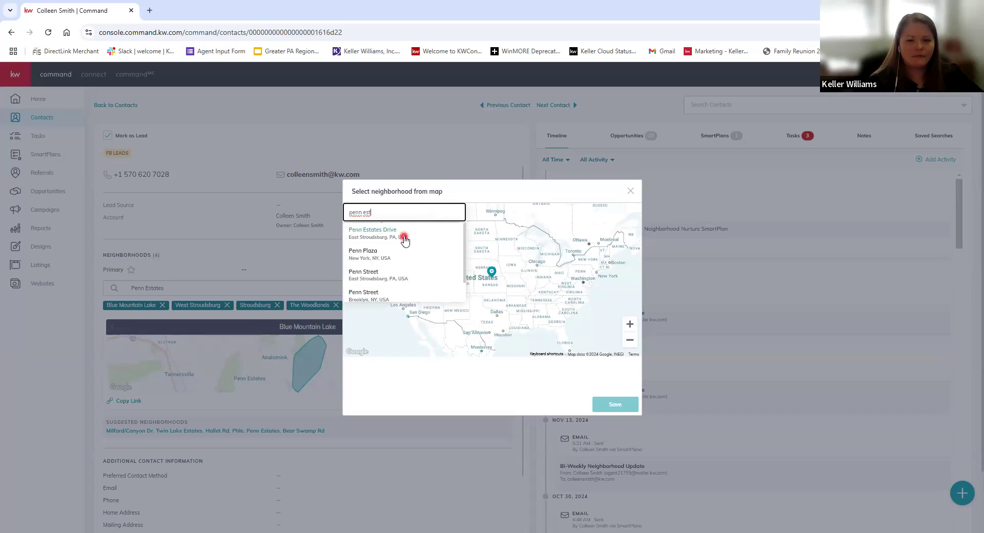
click(405, 239)
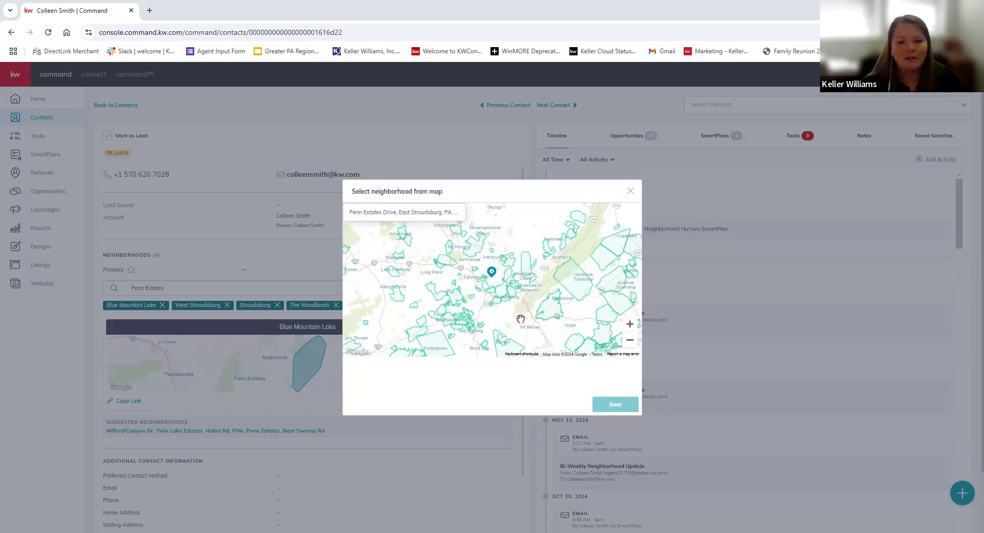
Step: Select the Blue Mountain Lake neighborhood on the map and save the selection to the contact
scroll(519, 313, up, 2)
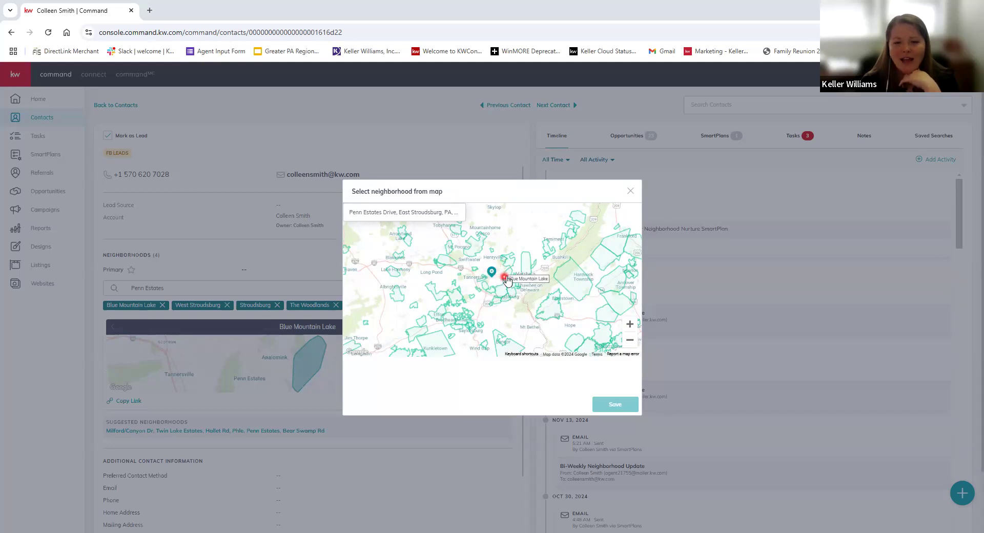
click(507, 279)
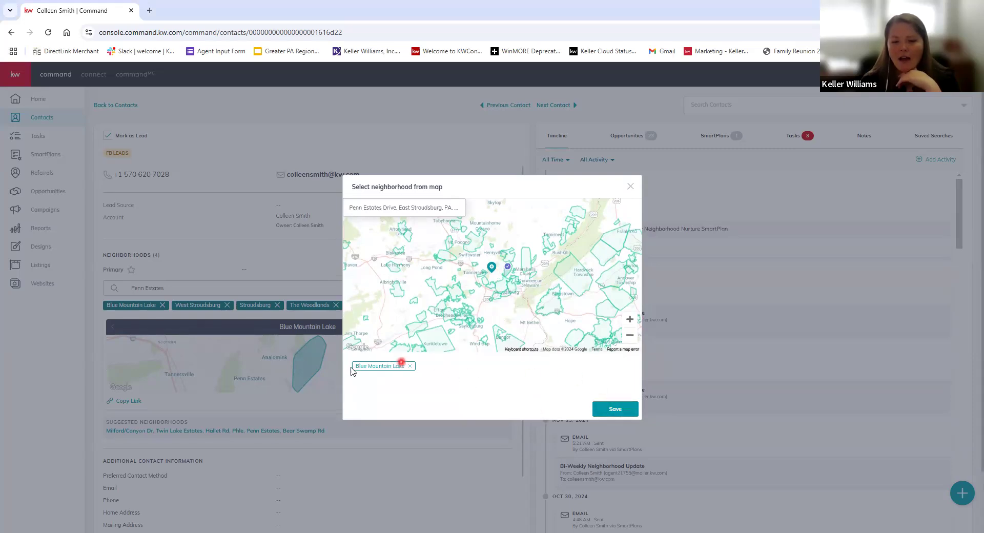
click(620, 407)
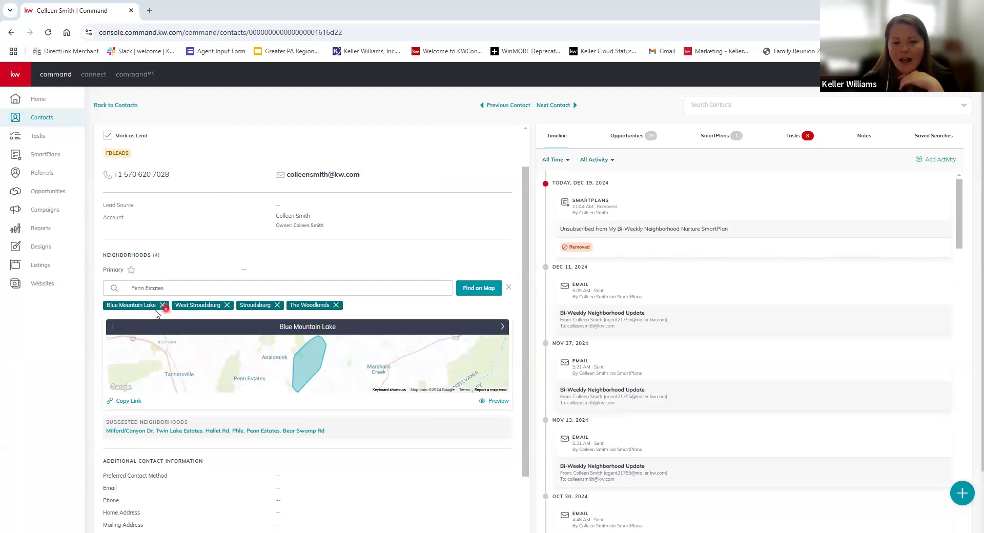
Step: Add Penn Estates from the suggested neighborhoods to the contact's assigned neighborhoods
click(294, 306)
click(195, 422)
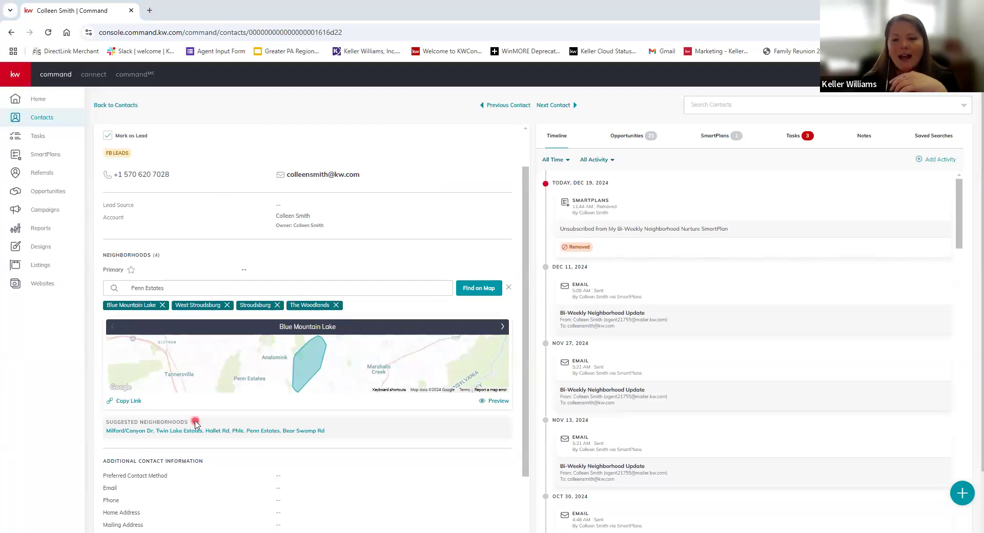
click(172, 444)
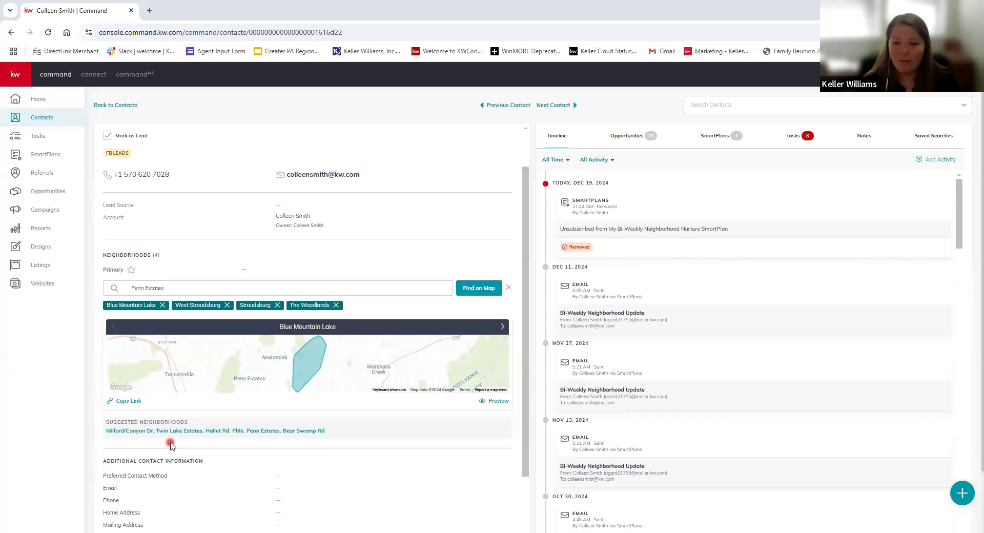
click(231, 456)
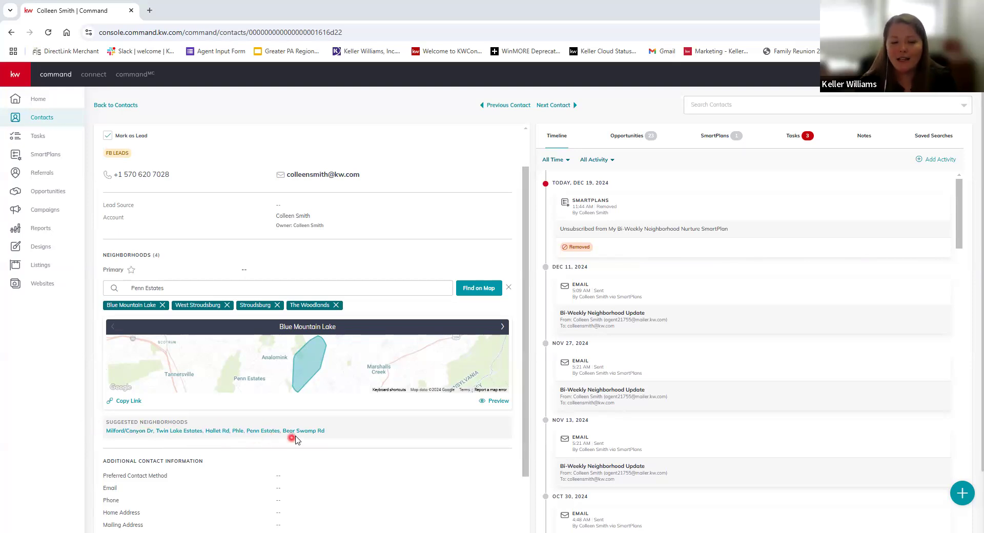
click(267, 431)
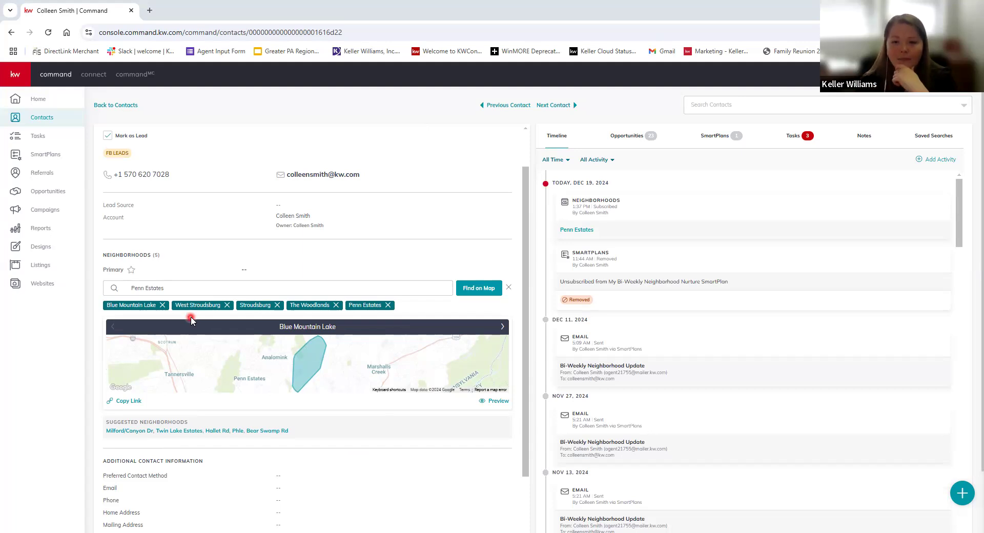
Step: Remove the West Stroudsburg, The Woodlands and Blue Mountain Lake neighborhoods from the contact
click(228, 305)
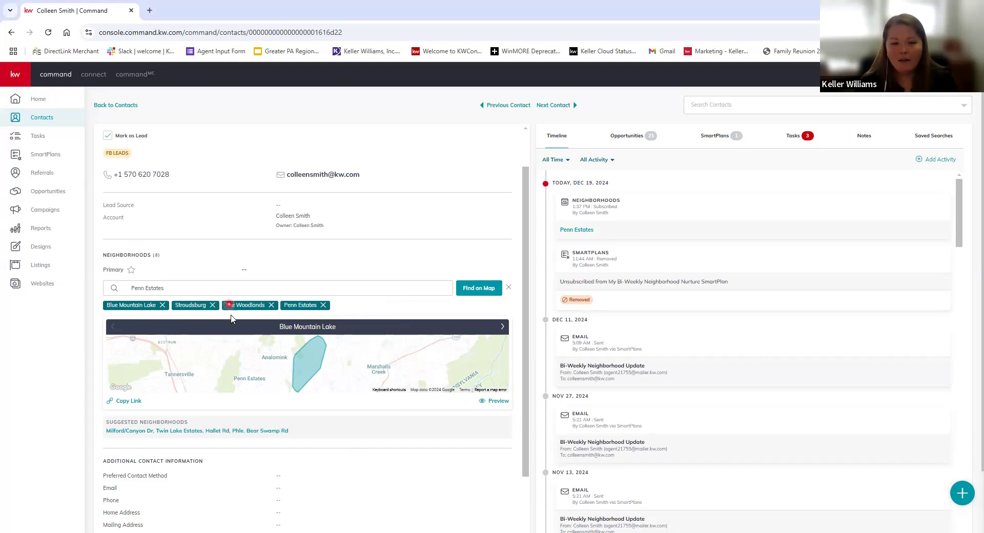
click(271, 306)
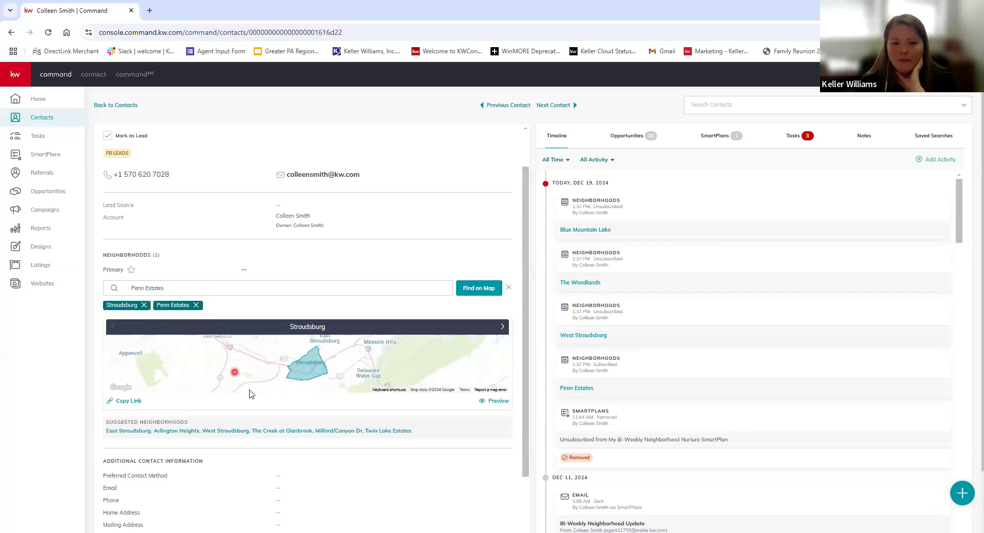
scroll(250, 395, up, 1)
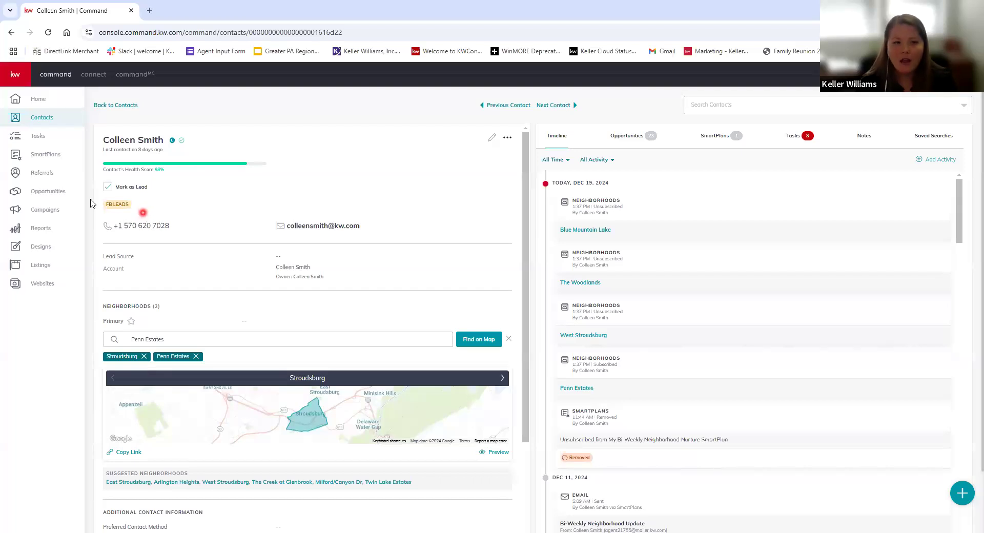
Step: Add Keller Williams' Bi-Weekly Neighborhood Nurture plan from the SmartPlans library under the name My Bi-Weekly Neighborhood Nurture
click(16, 155)
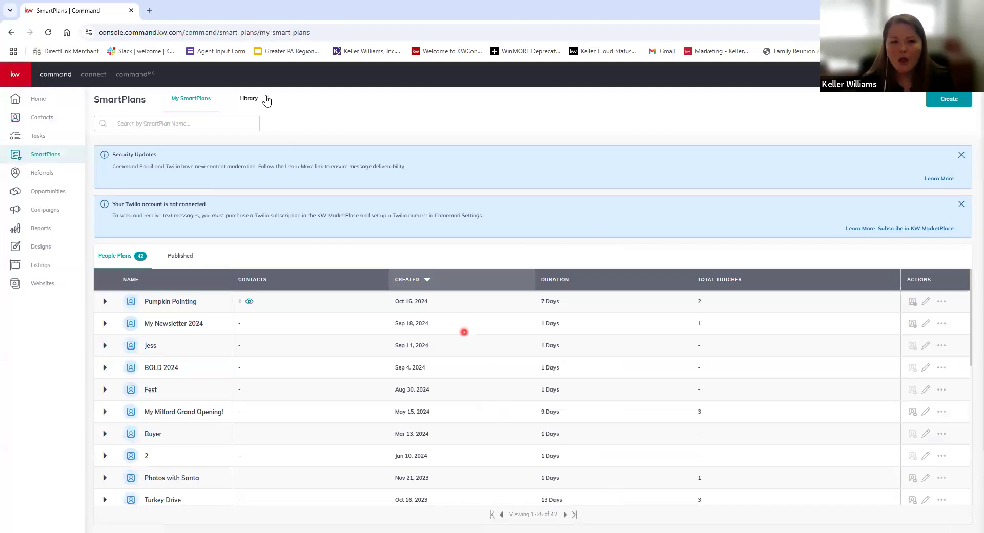
click(248, 99)
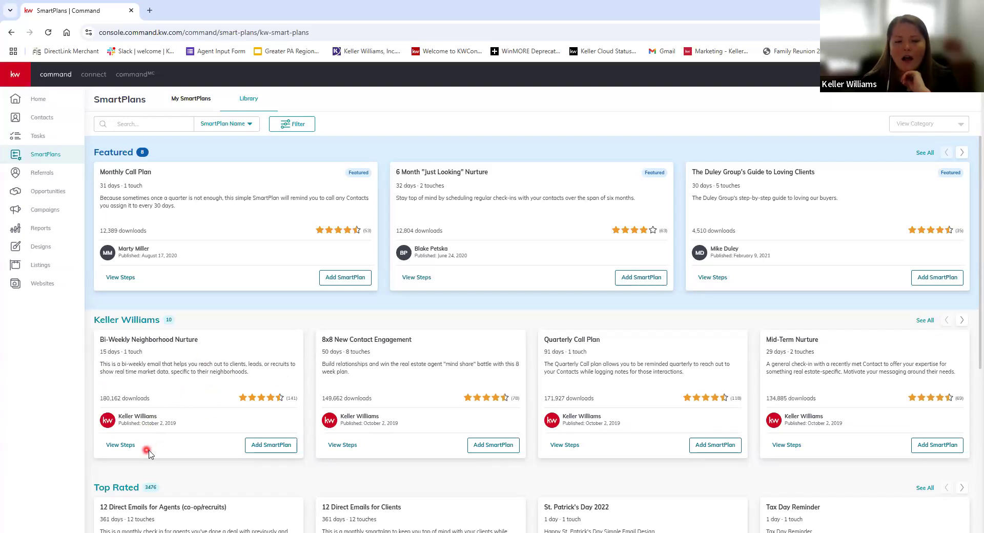
click(277, 447)
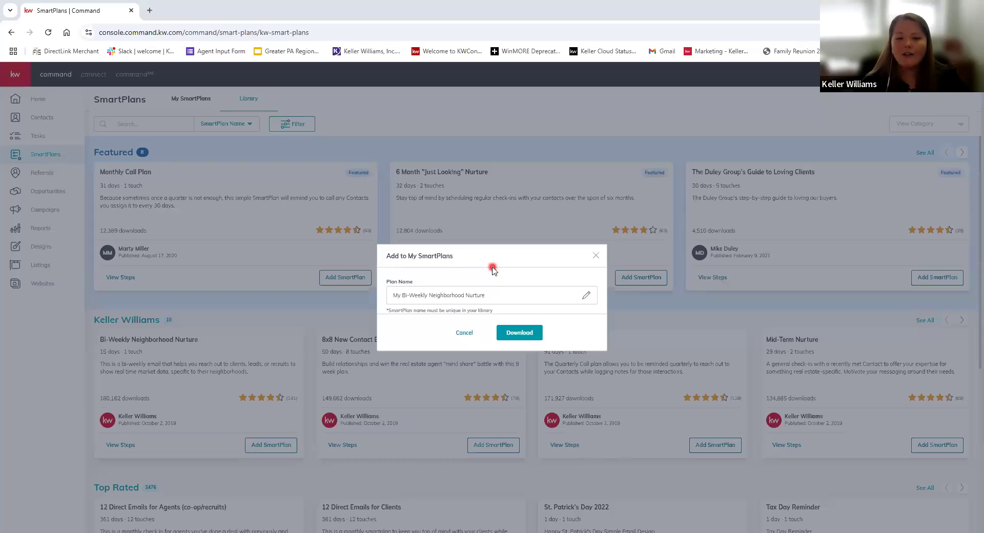
click(558, 297)
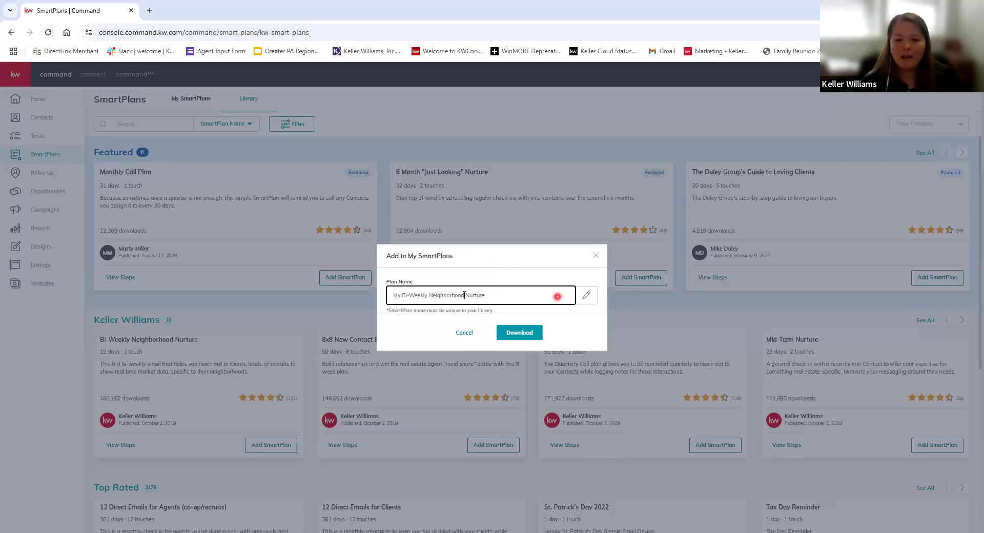
key(BackSpace)
key(BackSpace)
text(re)
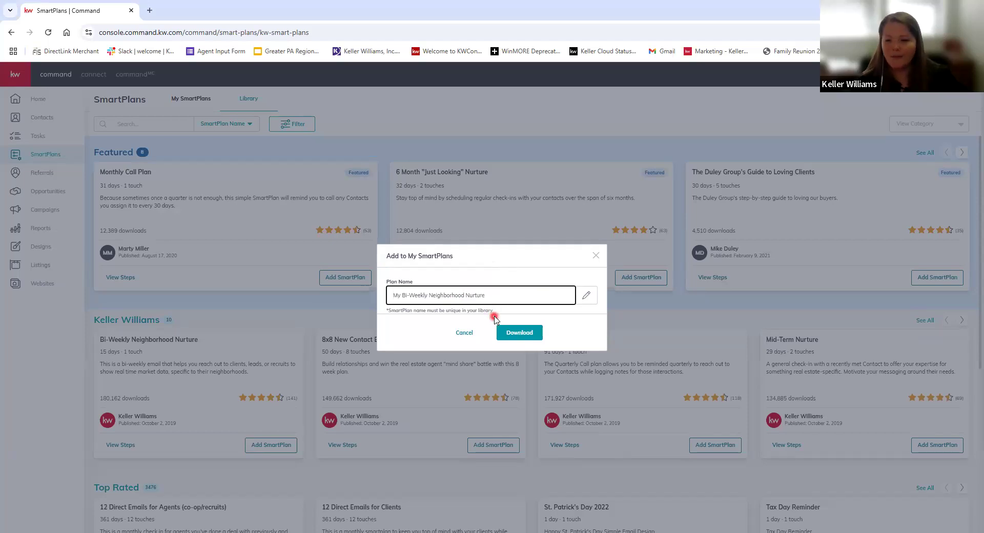
click(525, 335)
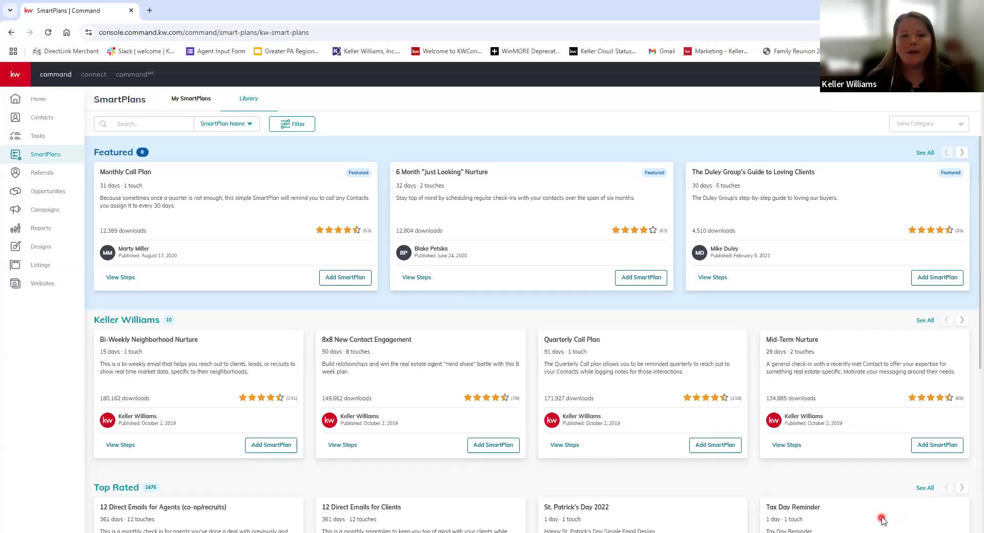
Step: Open My Bi-Weekly Neighborhood Nurture for editing from the agent's own SmartPlans and view the details of its Send Email step
click(194, 99)
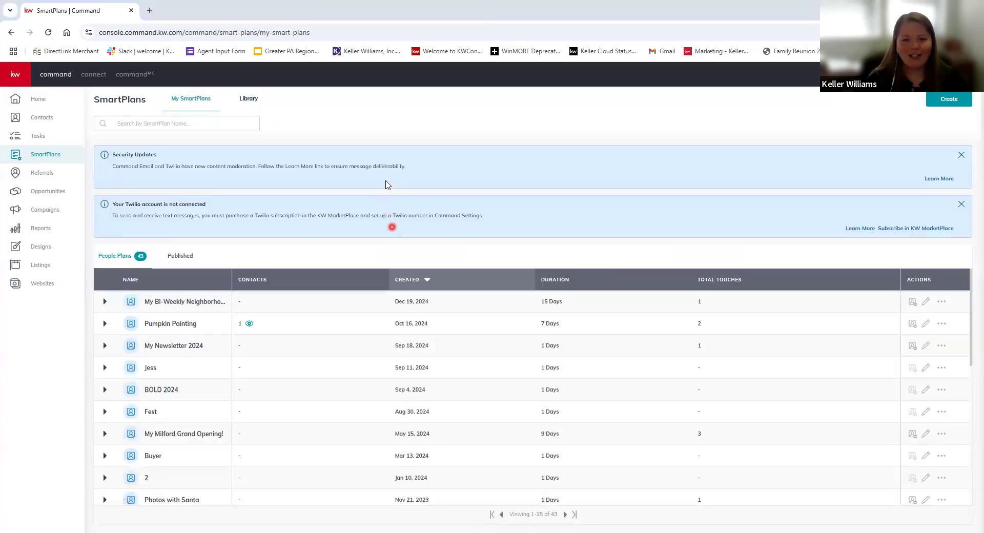
click(962, 204)
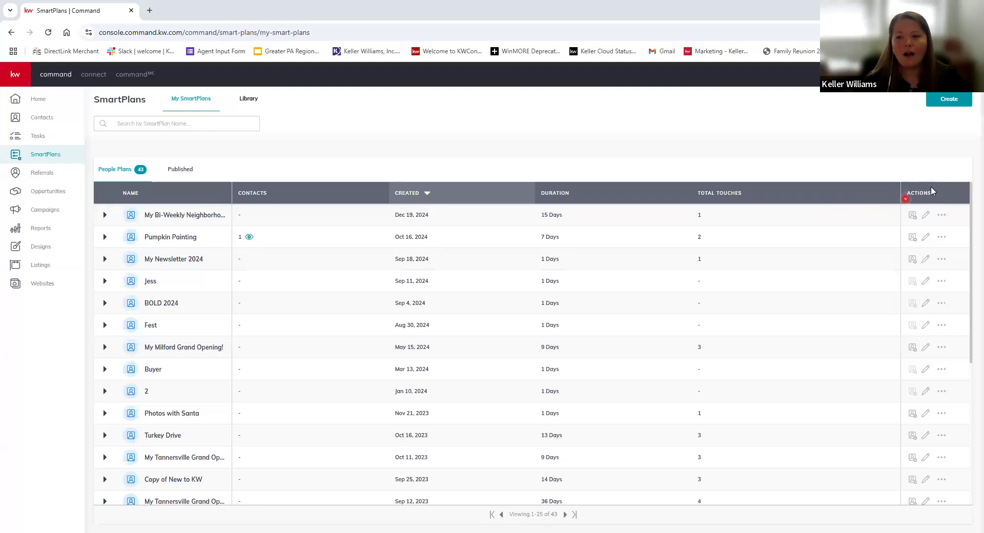
click(927, 217)
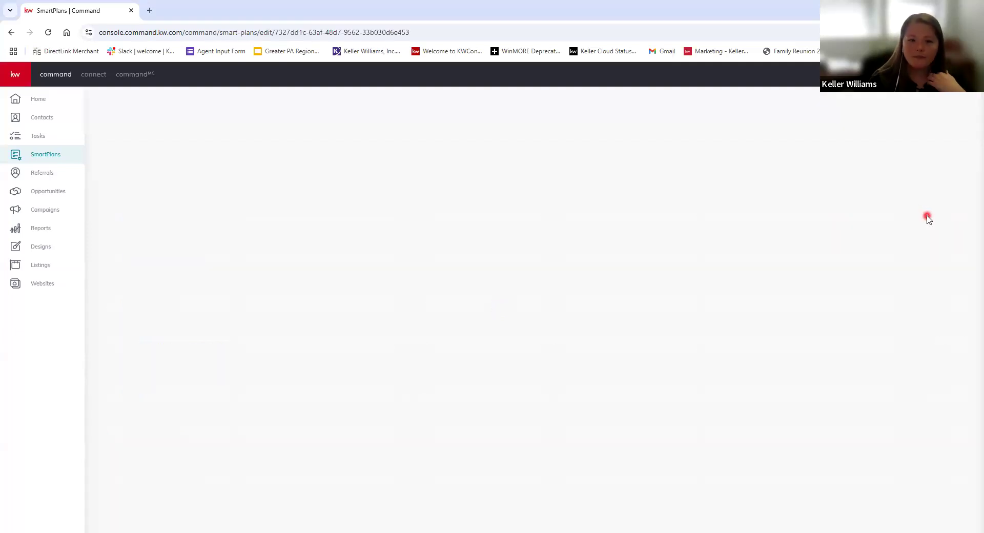
click(651, 311)
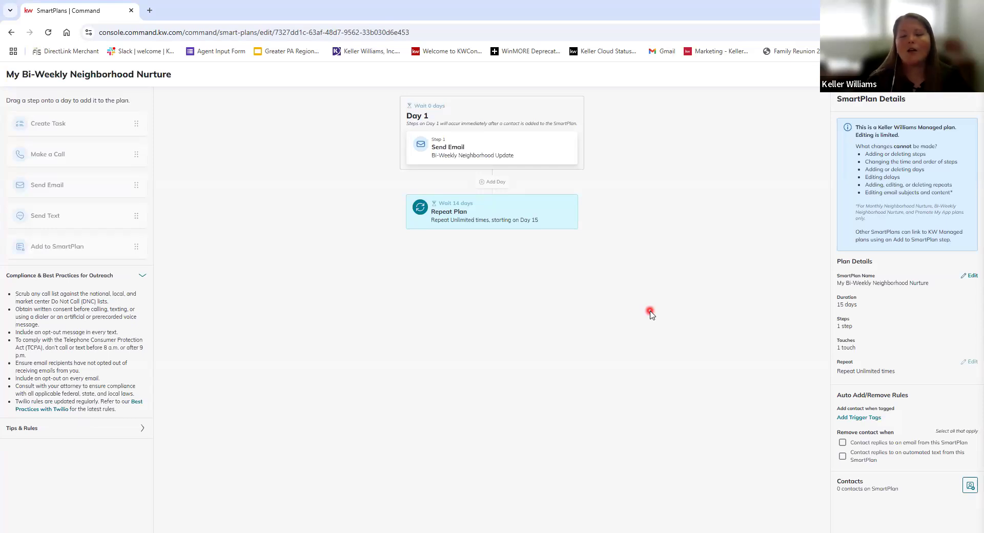
click(464, 148)
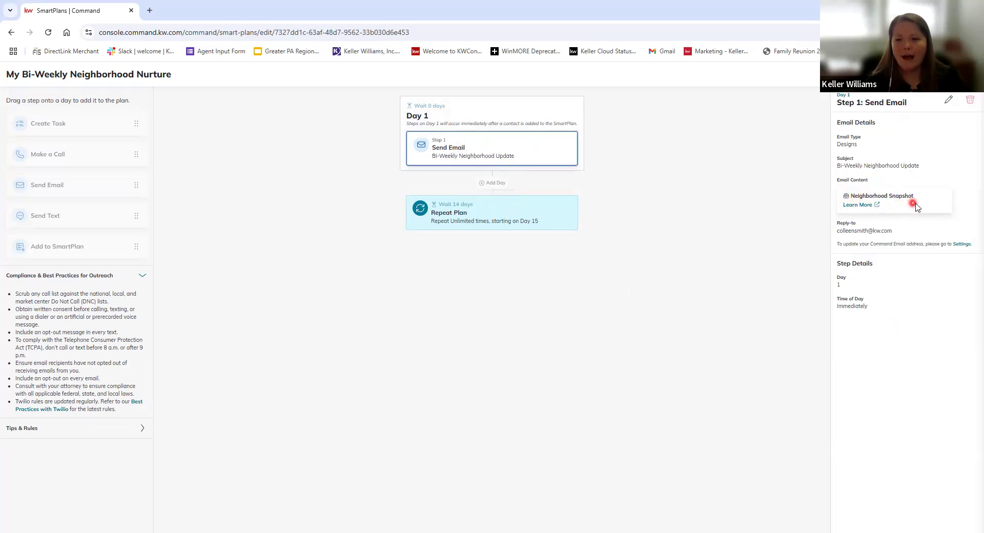
Step: Look through the help article linked from the Neighborhood Snapshot email content, close it and leave the plan editor
click(864, 207)
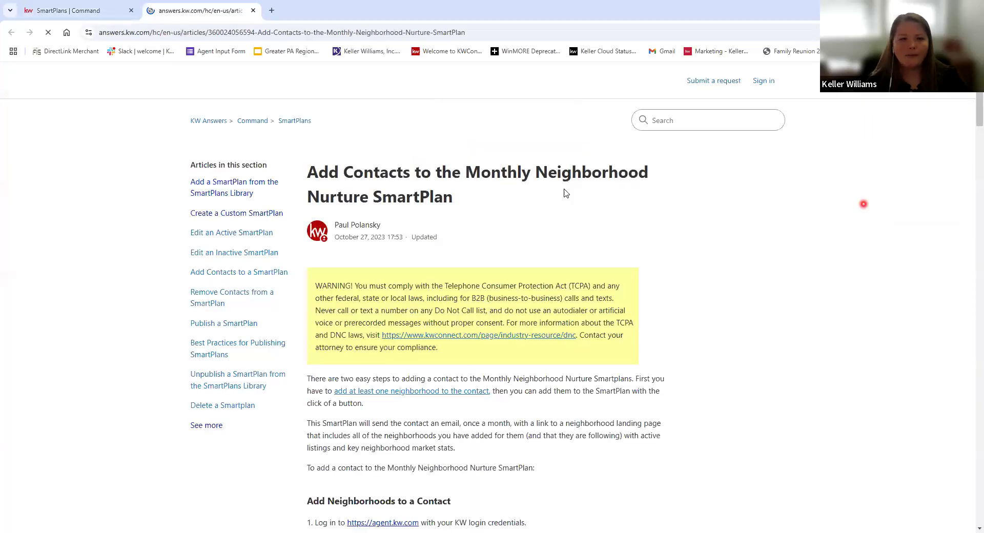
scroll(477, 282, down, 7)
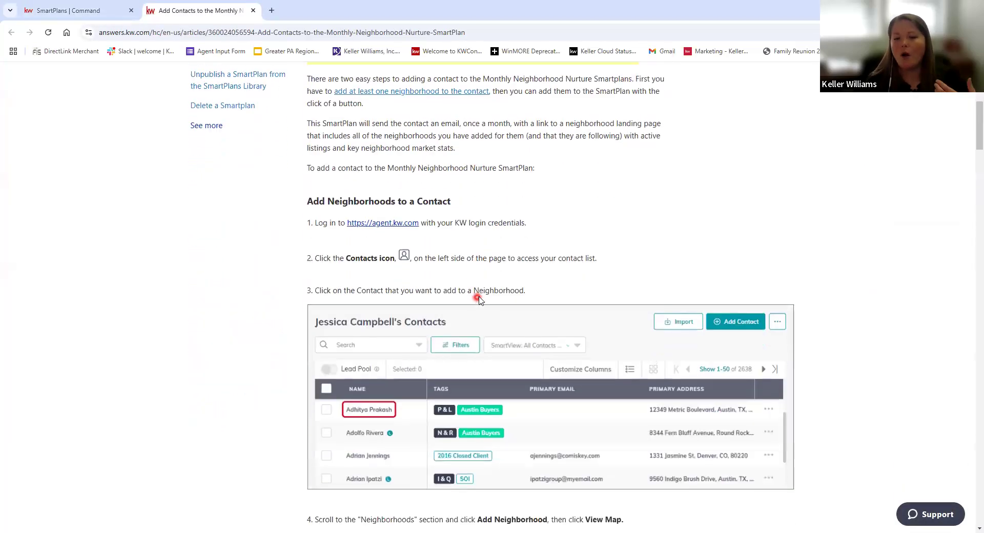
scroll(481, 304, down, 20)
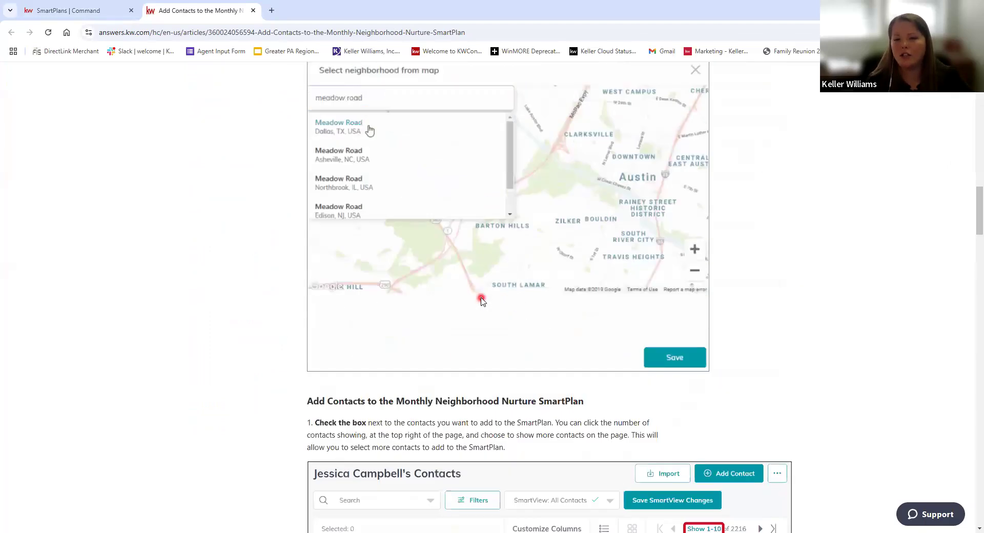
scroll(482, 305, down, 7)
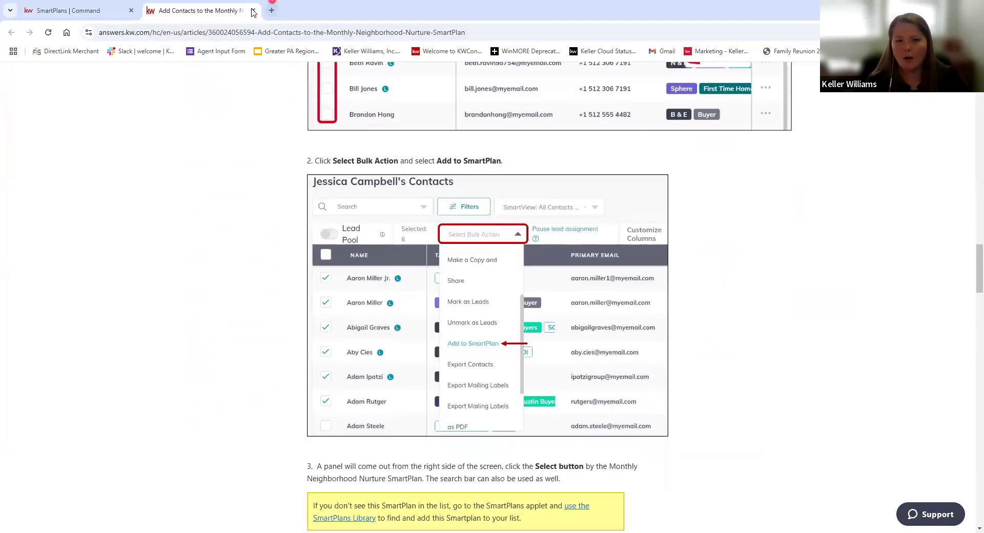
click(253, 11)
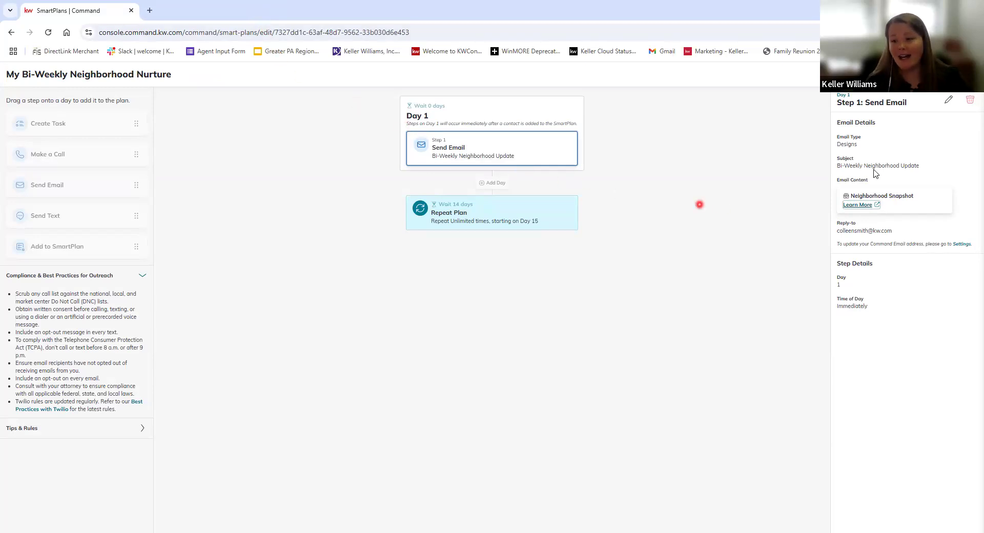
click(958, 74)
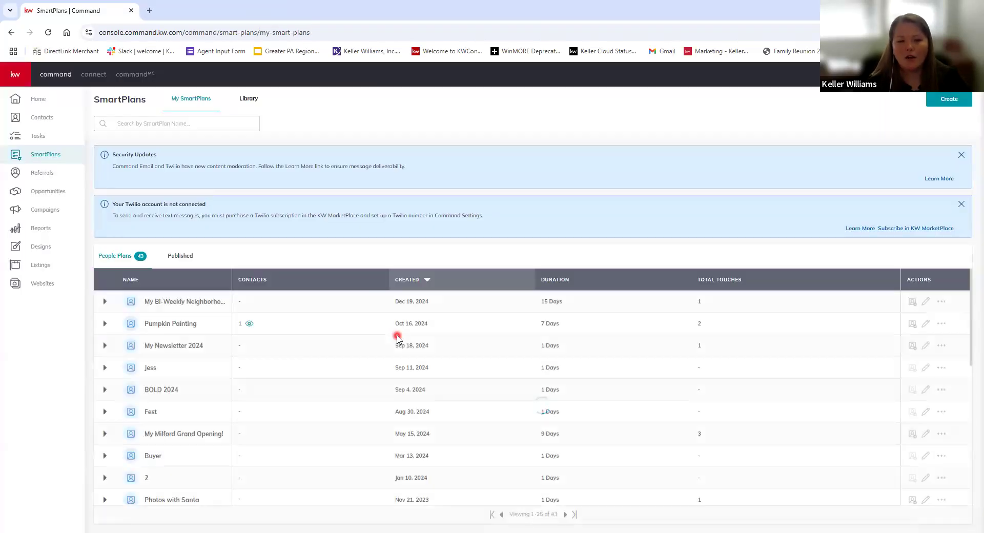
Step: Start adding contacts to My Bi-Weekly Neighborhood Nurture and look over the neighborhood counts in the contact list
click(865, 299)
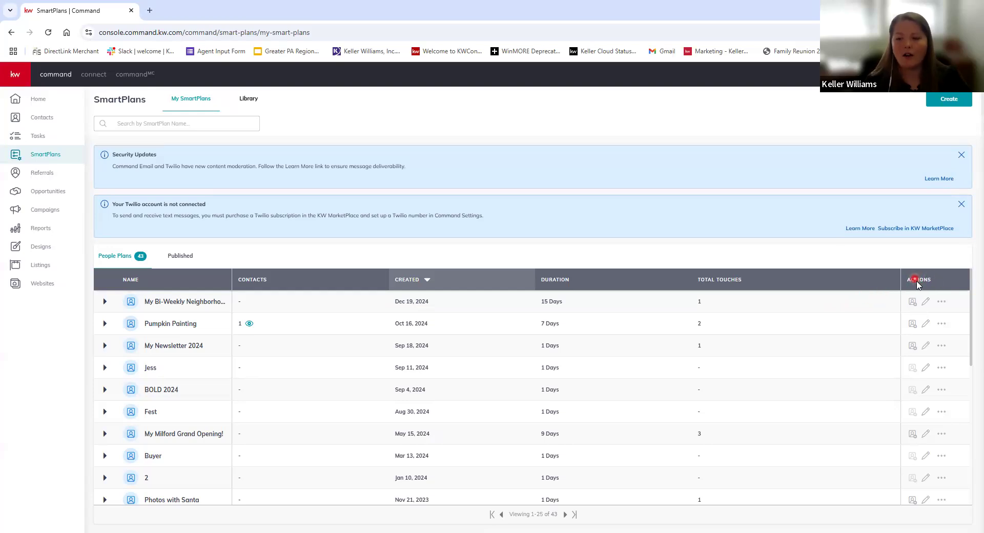
click(913, 302)
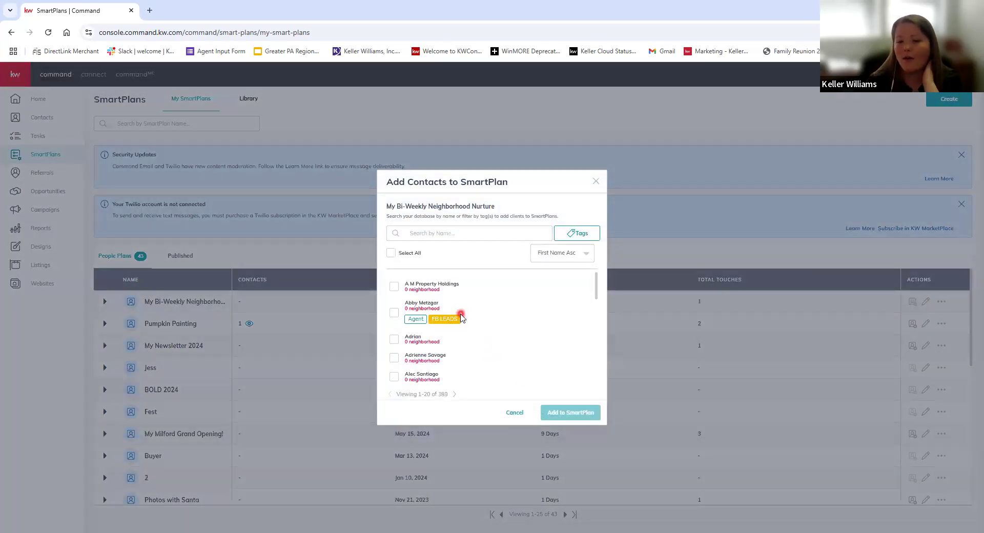
scroll(464, 313, down, 5)
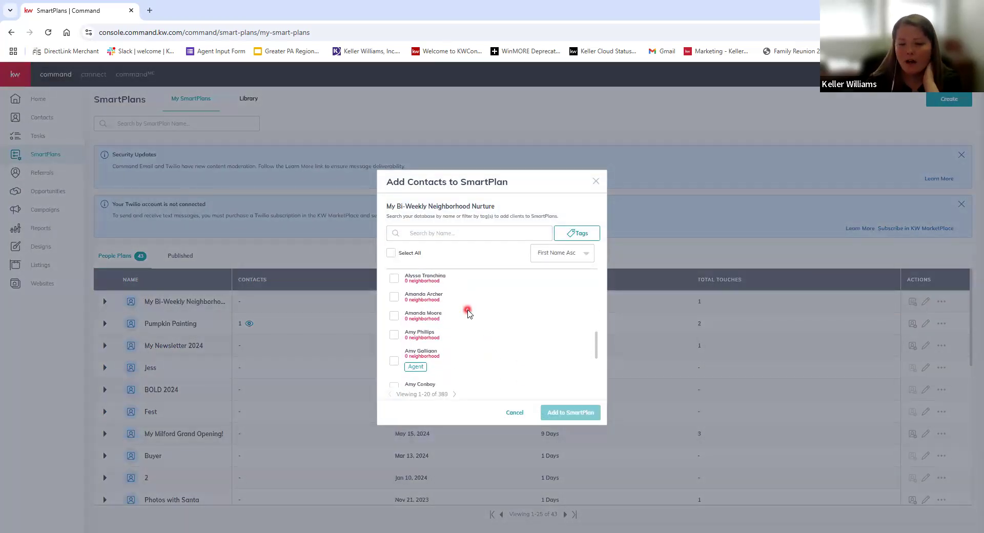
scroll(467, 313, up, 5)
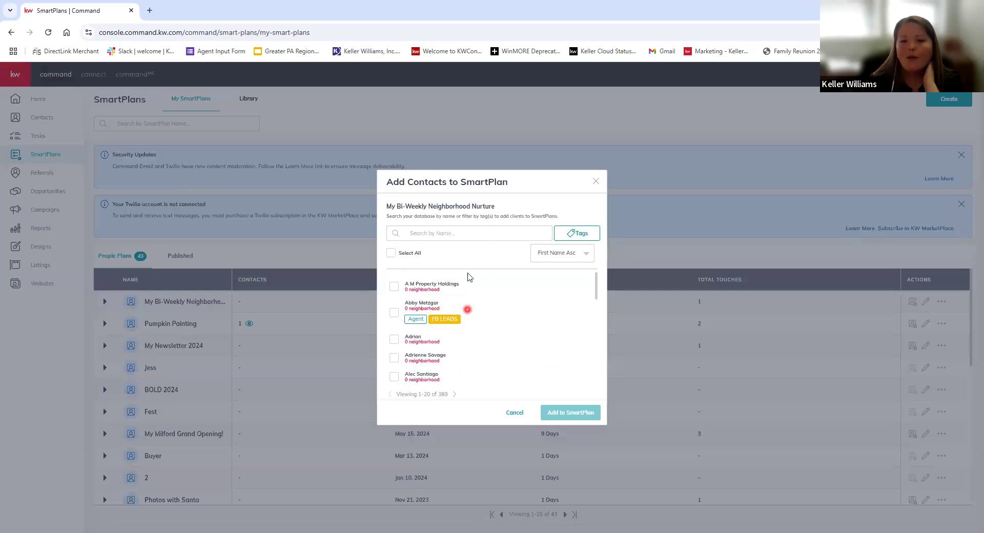
Step: Try filtering the contacts to add by the Buyer tag and clear that filter
click(474, 233)
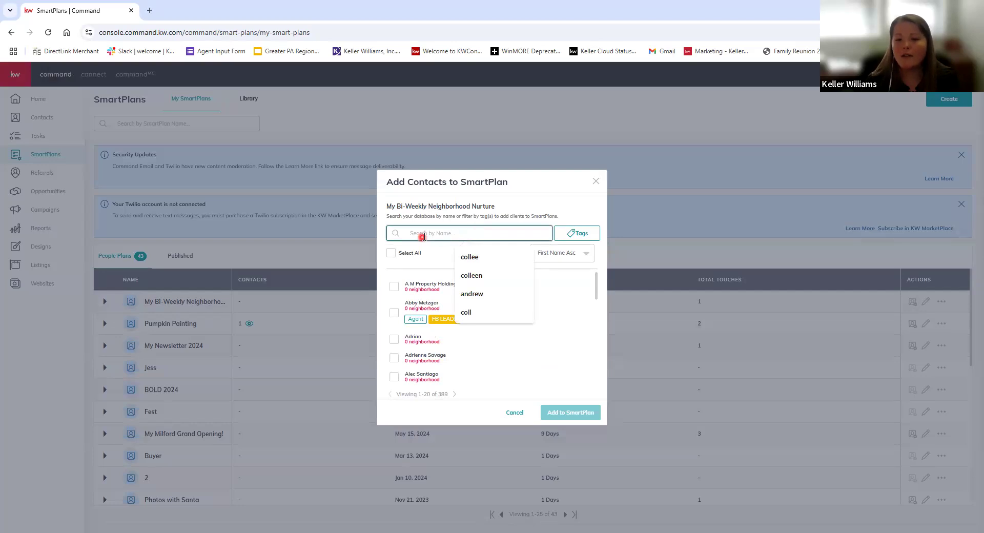
click(588, 234)
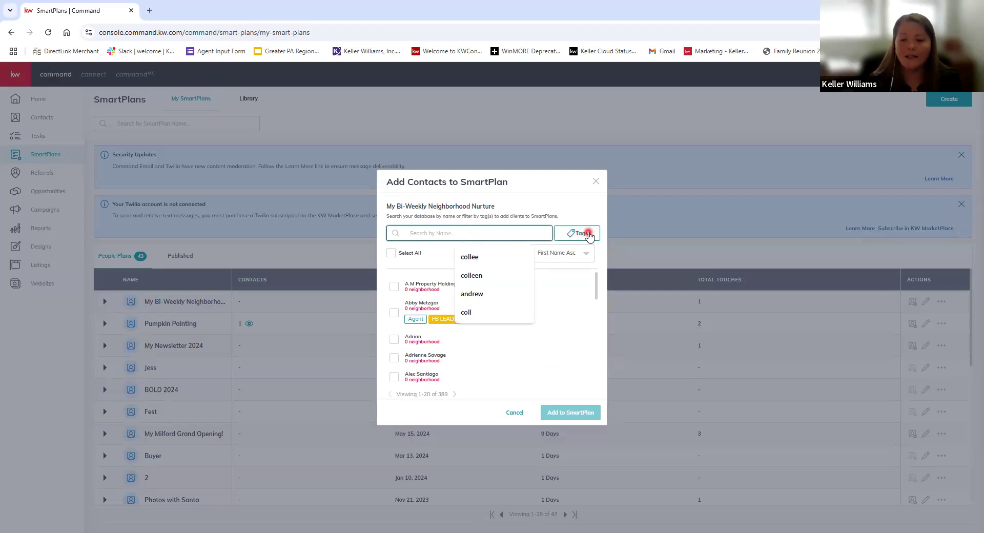
click(588, 234)
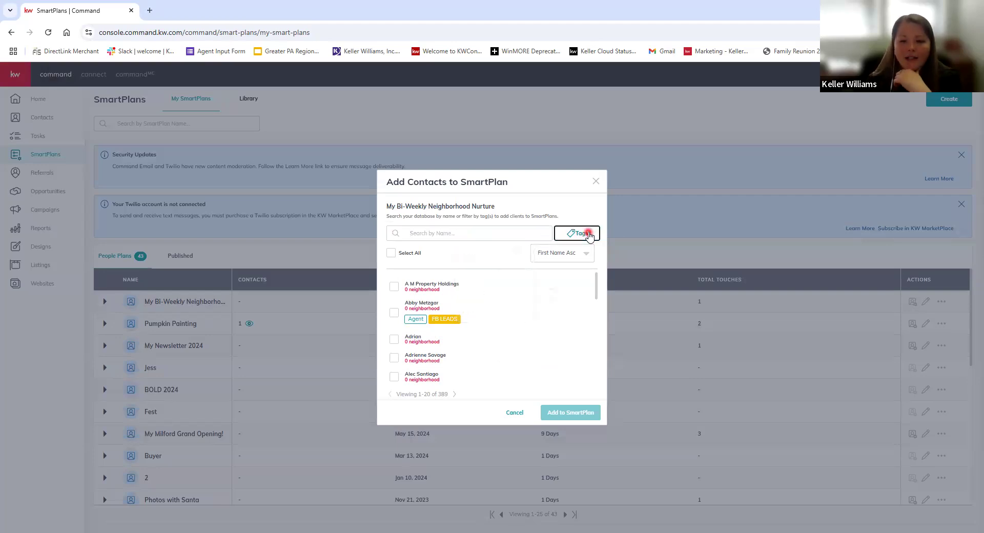
scroll(547, 301, down, 1)
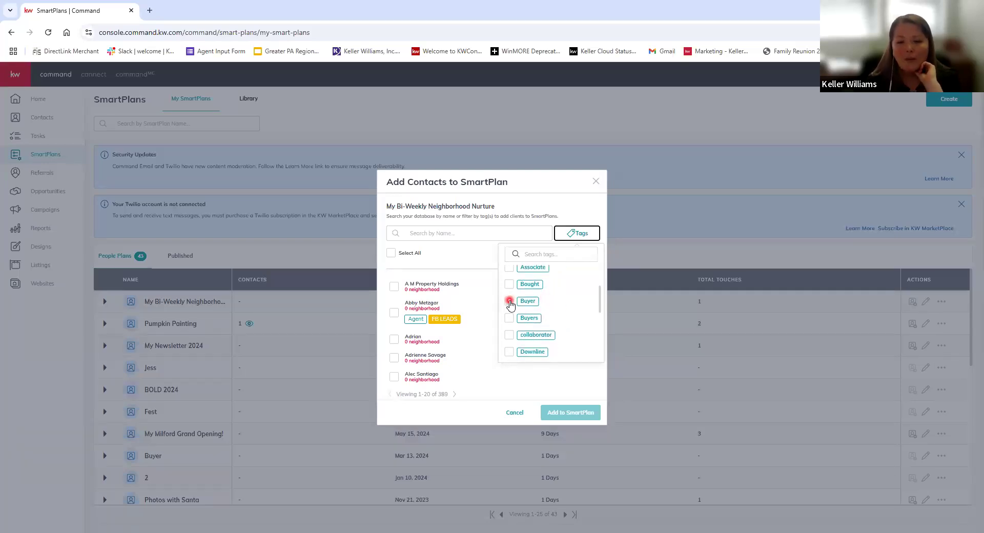
click(510, 302)
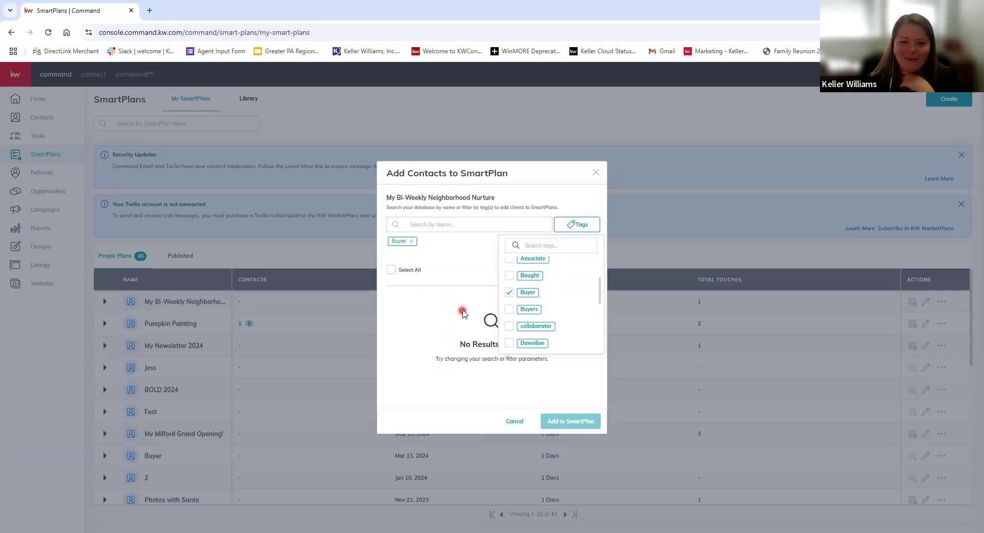
click(509, 292)
Step: Search the contacts to add by the contact's first name and select the matching contact with four neighborhoods
click(440, 237)
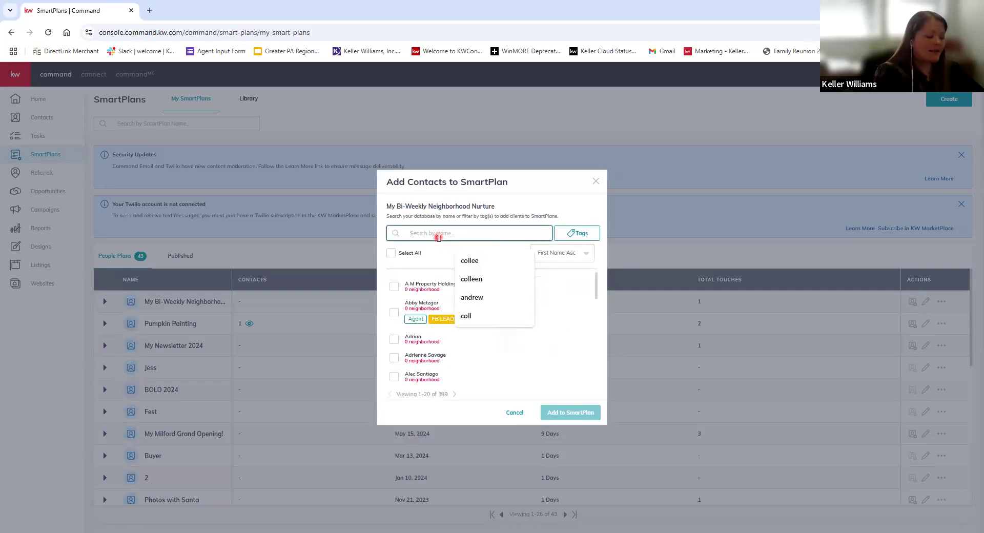
text(colleen)
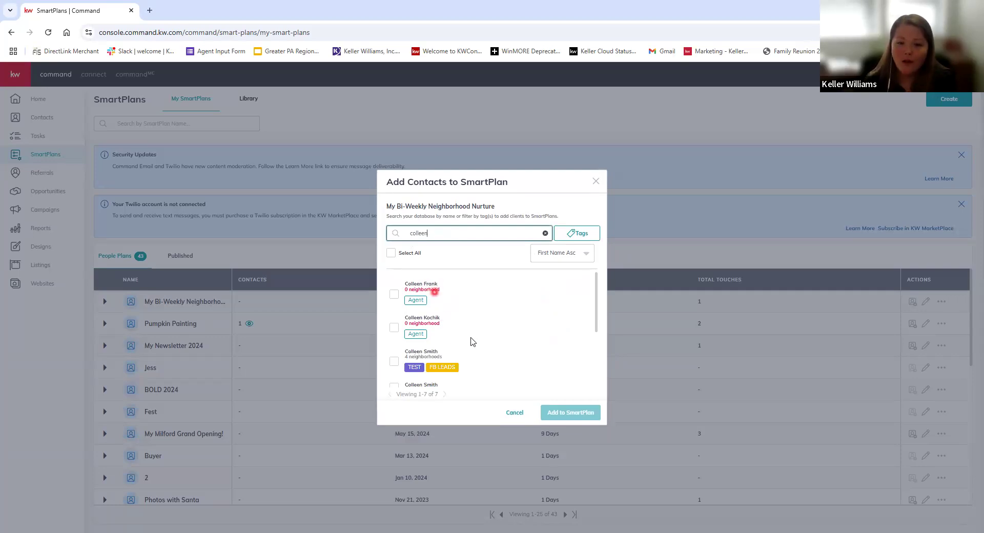
scroll(476, 343, down, 1)
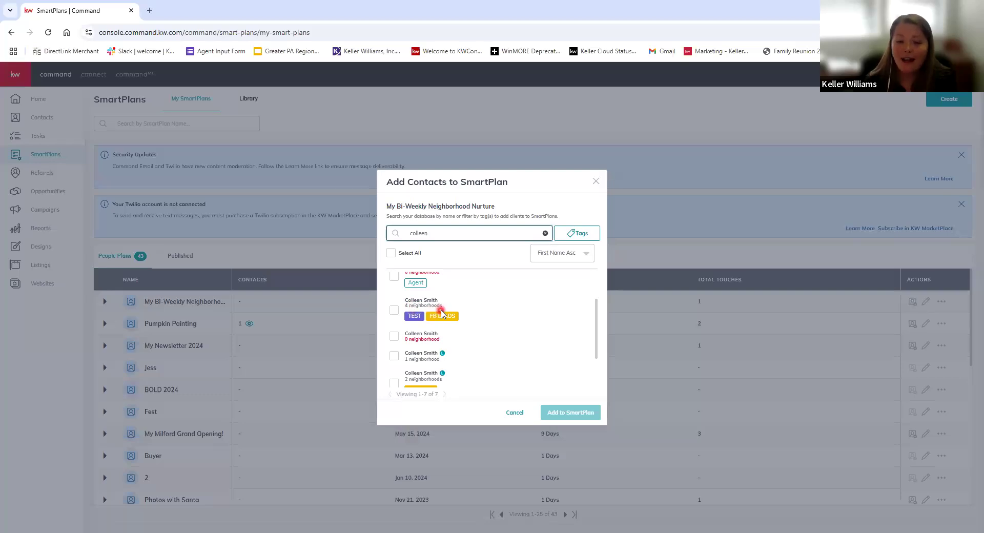
click(395, 310)
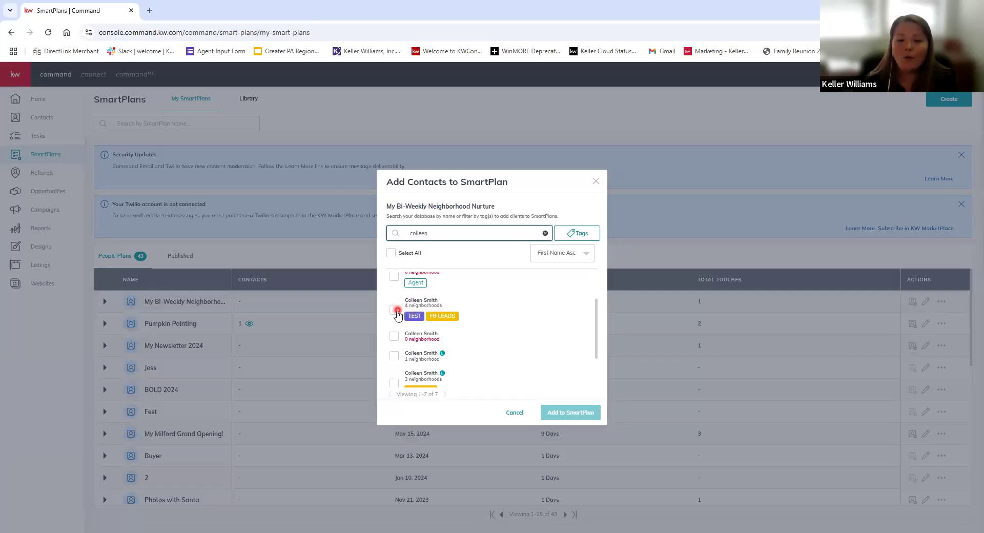
click(517, 341)
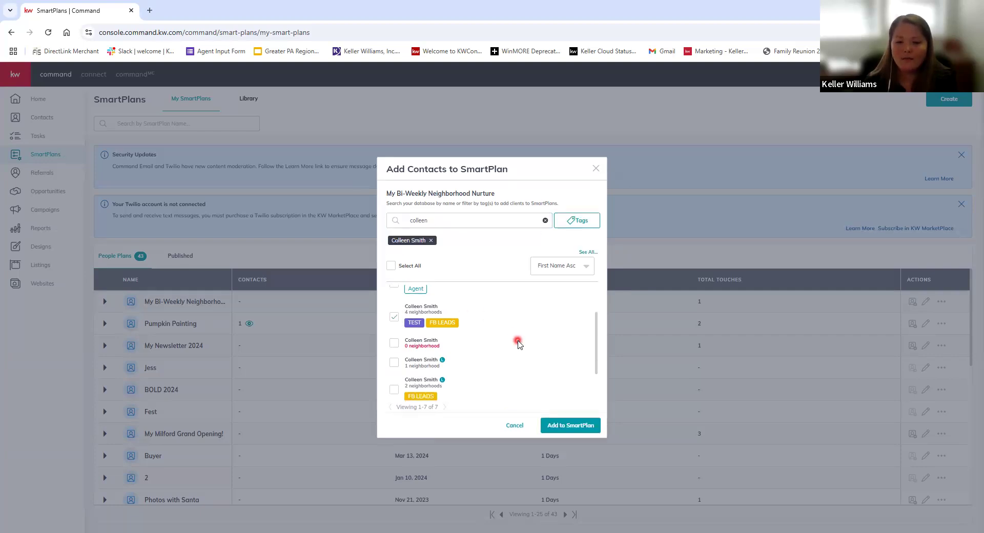
Step: Add the selected contact to My Bi-Weekly Neighborhood Nurture with the Start now option, accept the TCPA disclaimer and confirm
click(566, 430)
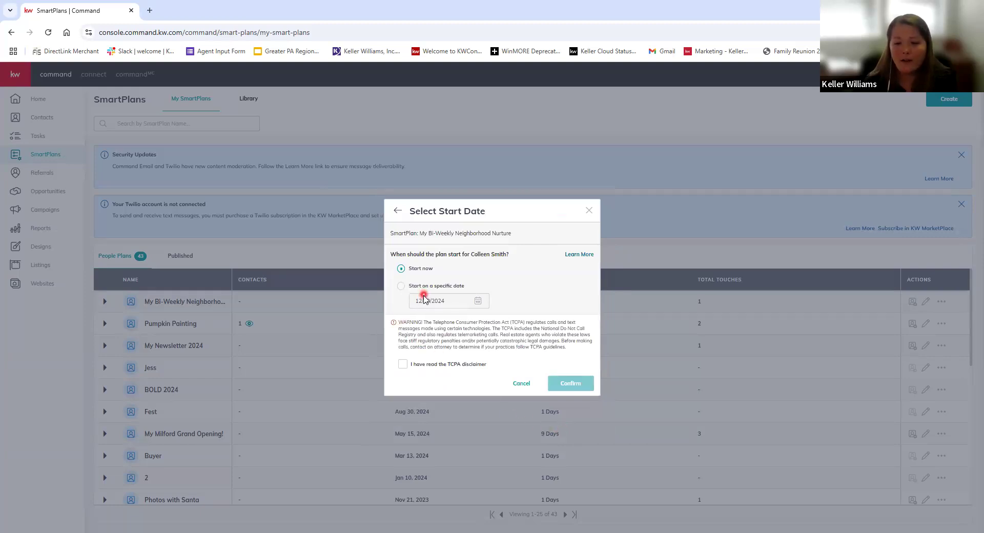
click(403, 365)
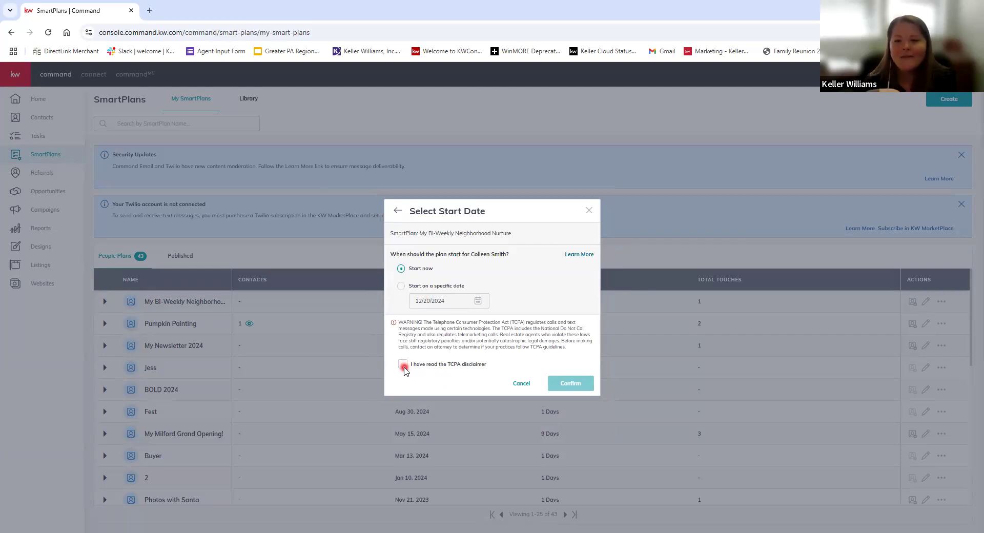
click(403, 365)
click(579, 387)
click(578, 387)
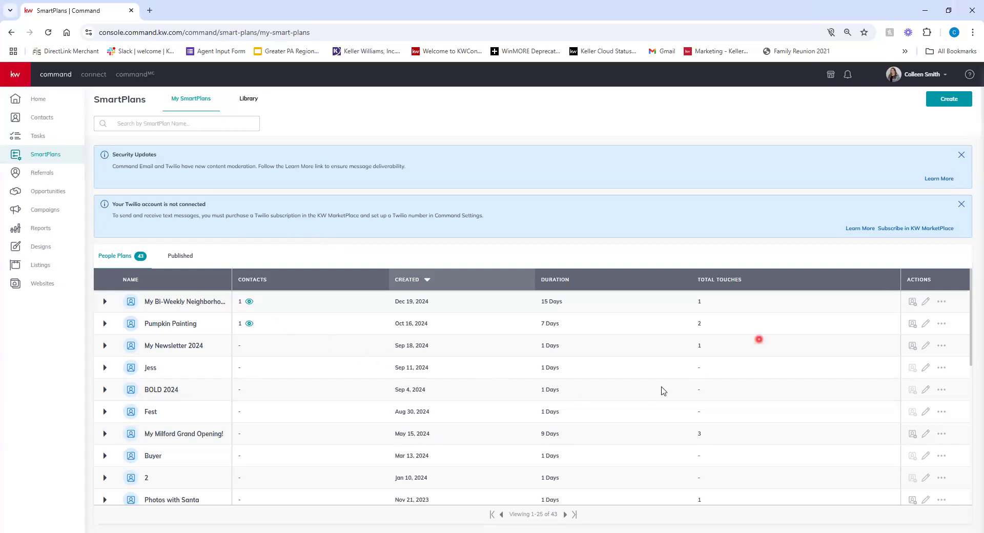
Step: Search the Contacts database by first name and open the record of the lead assigned to East Stroudsburg
click(12, 122)
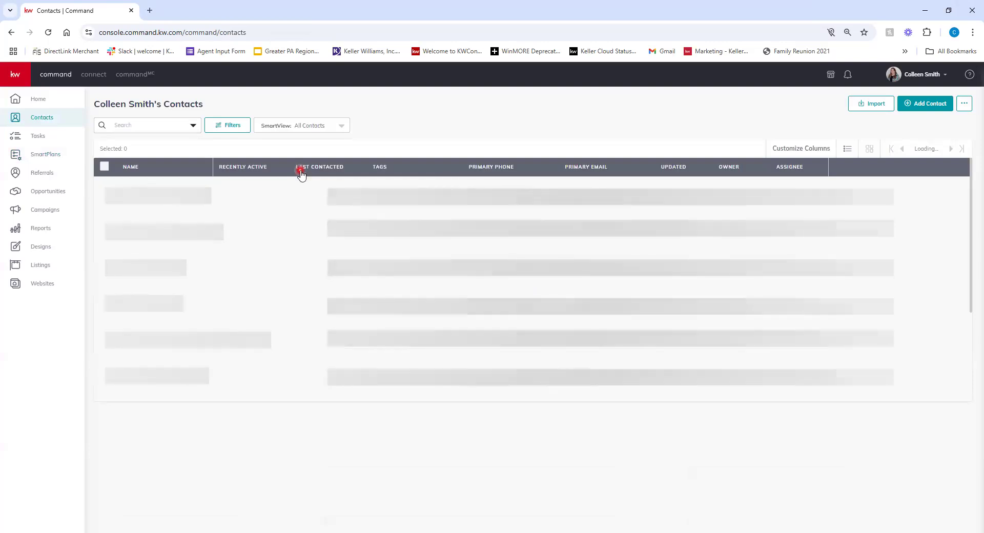
click(301, 171)
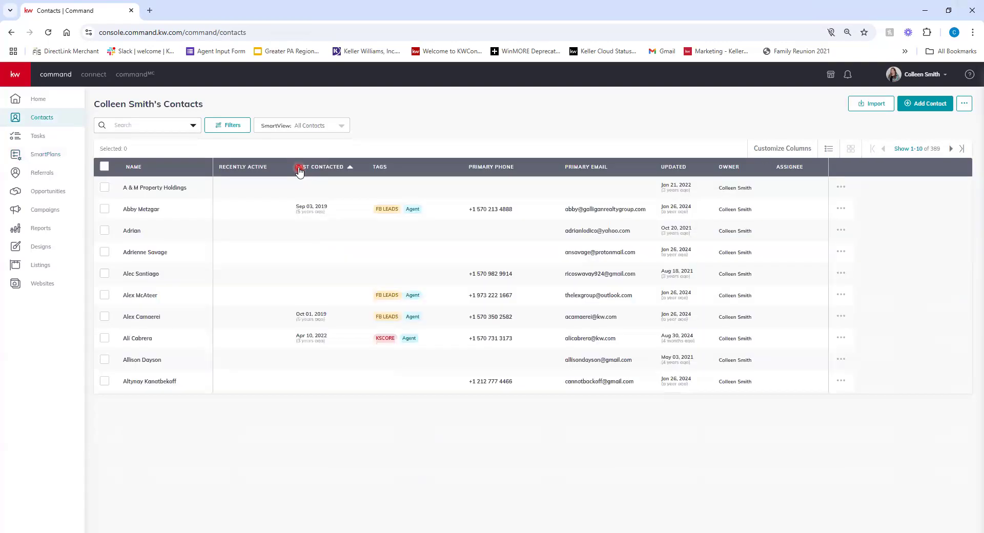
click(137, 125)
text(colleen)
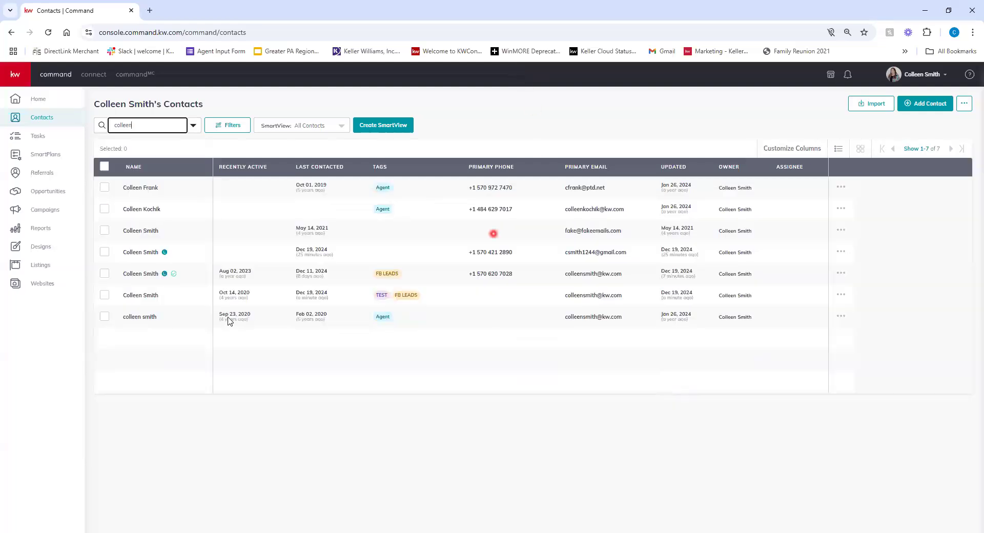
click(183, 260)
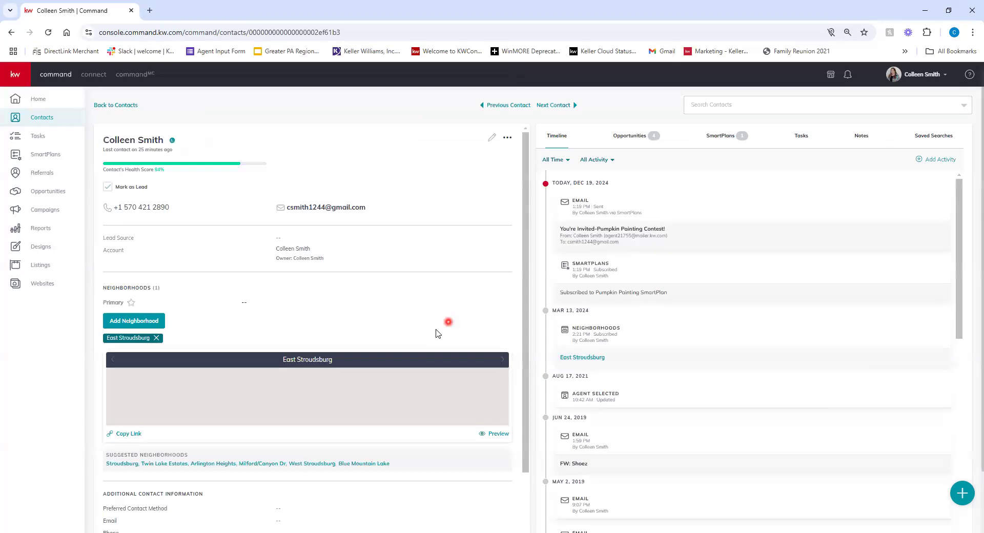
Step: Look over the contact's neighborhoods and additional contact information, and open the search for adding a neighborhood
scroll(425, 330, down, 1)
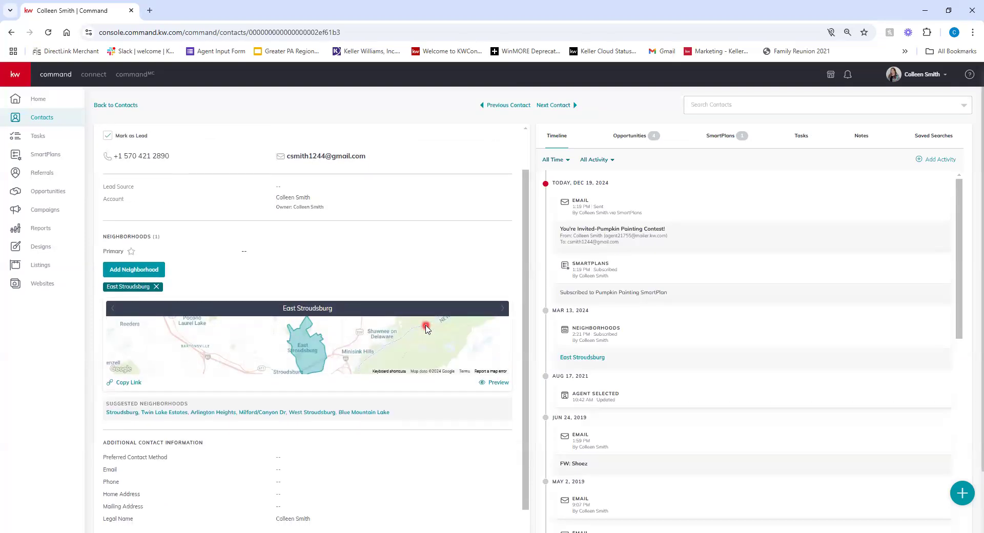
scroll(425, 330, down, 2)
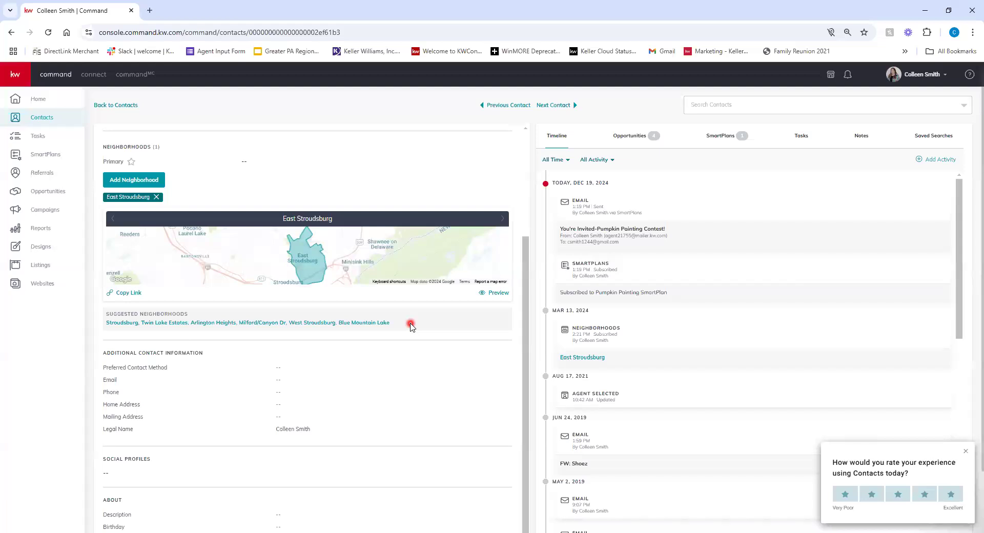
scroll(410, 327, up, 3)
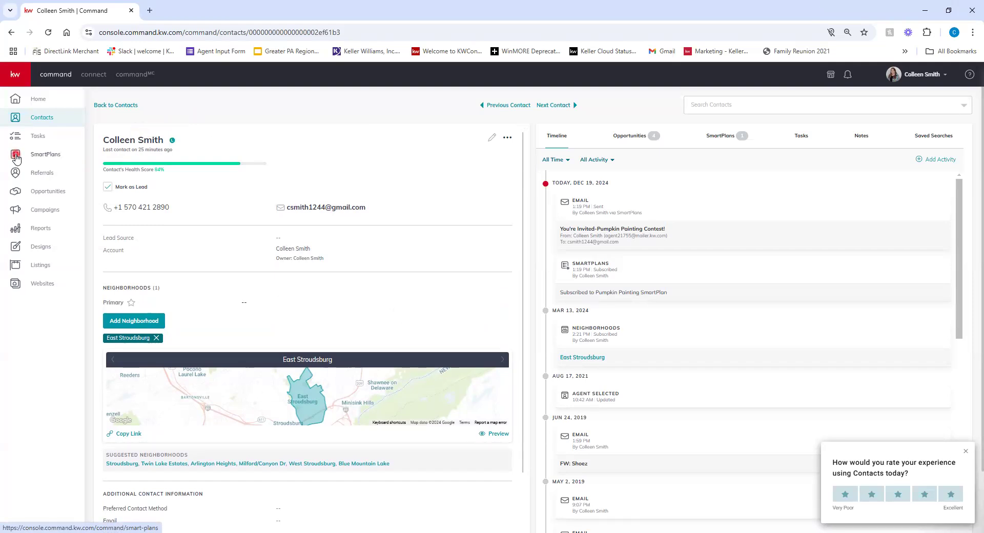
scroll(370, 286, down, 3)
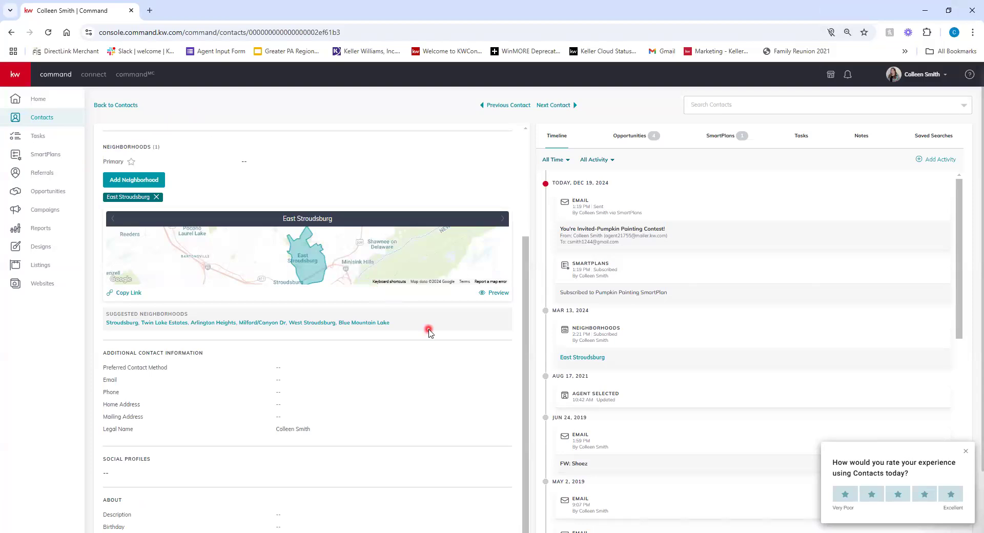
click(135, 180)
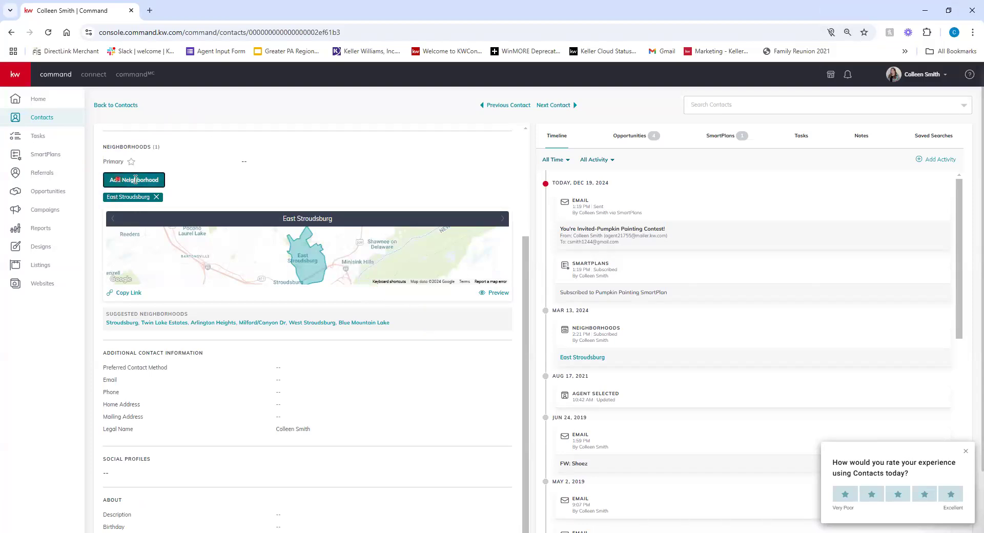
Step: Preview the contact's East Stroudsburg neighborhood page, examine its market snapshot, properties, schools and transit sections, and close the page
click(495, 294)
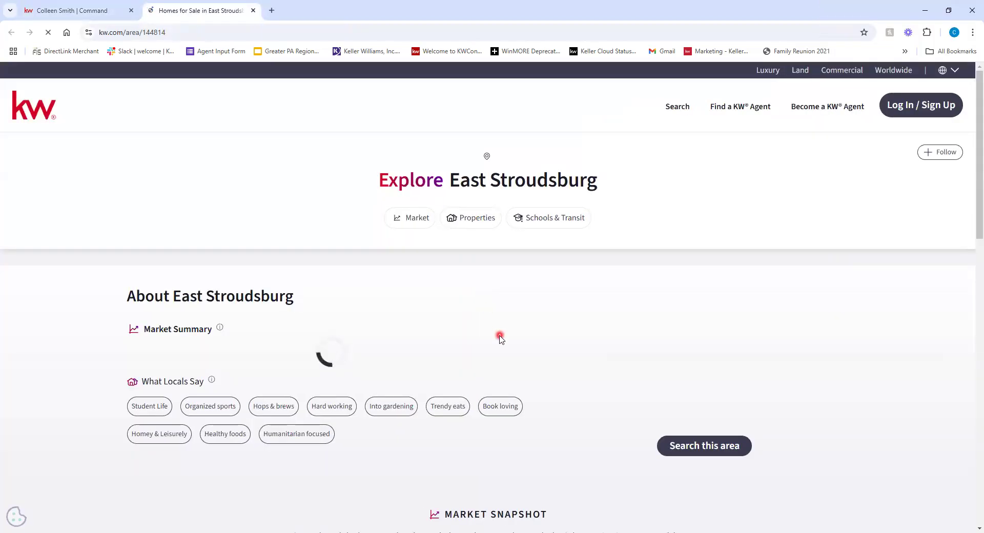
scroll(497, 333, down, 1)
scroll(500, 338, down, 5)
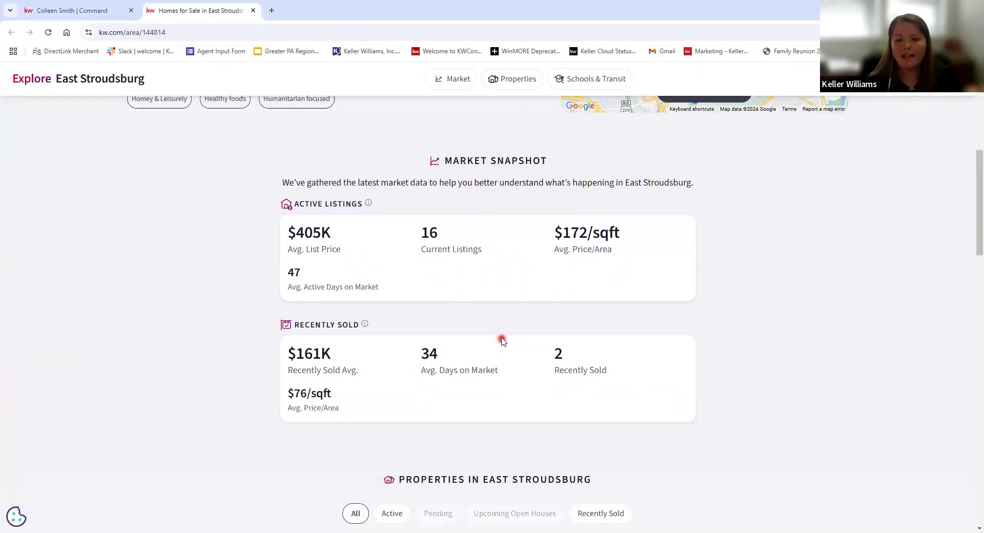
scroll(502, 341, down, 4)
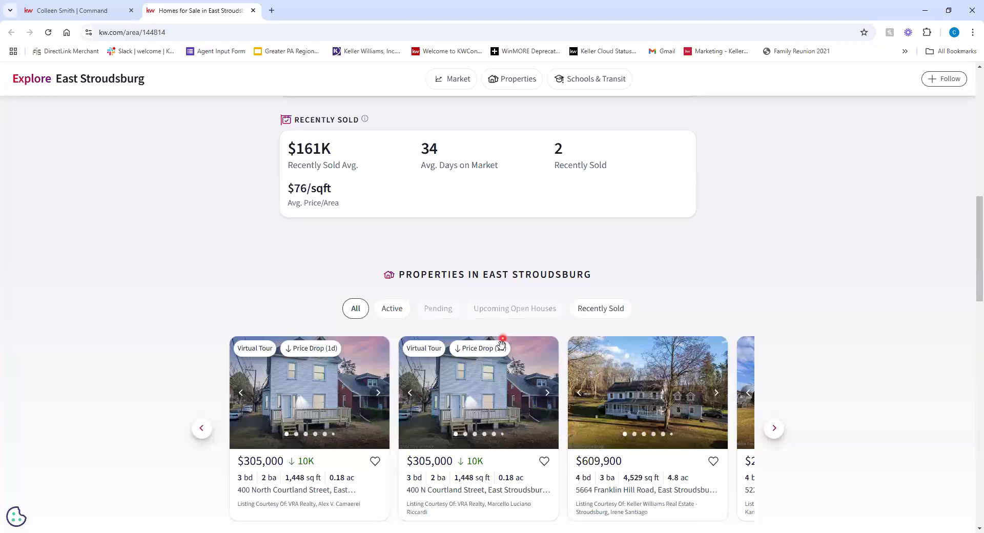
scroll(508, 338, up, 10)
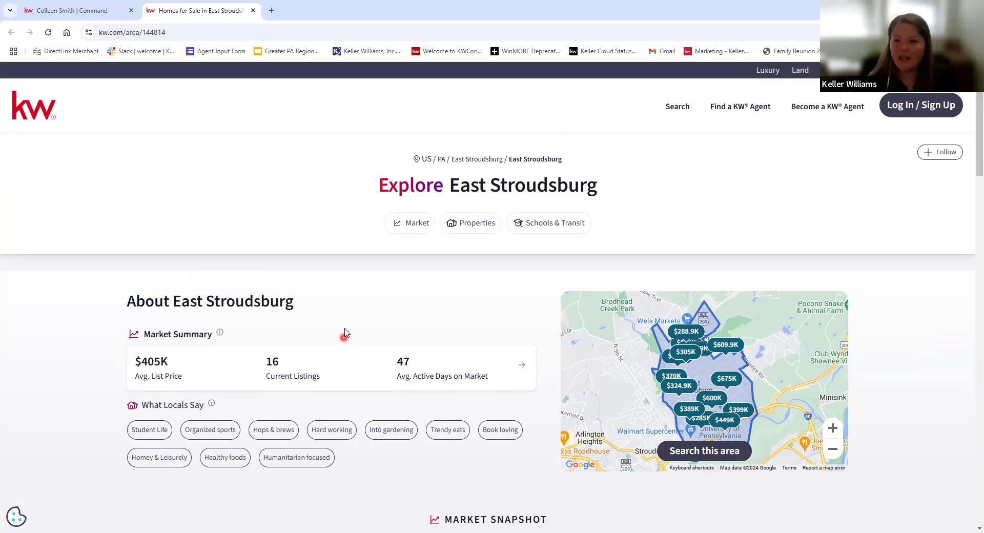
scroll(353, 354, down, 3)
scroll(354, 351, up, 3)
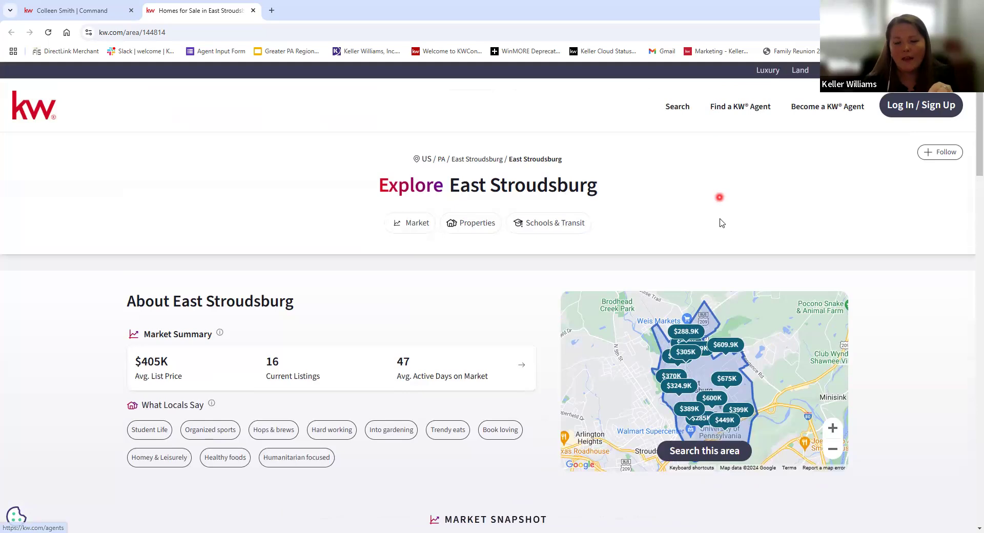
scroll(728, 225, down, 2)
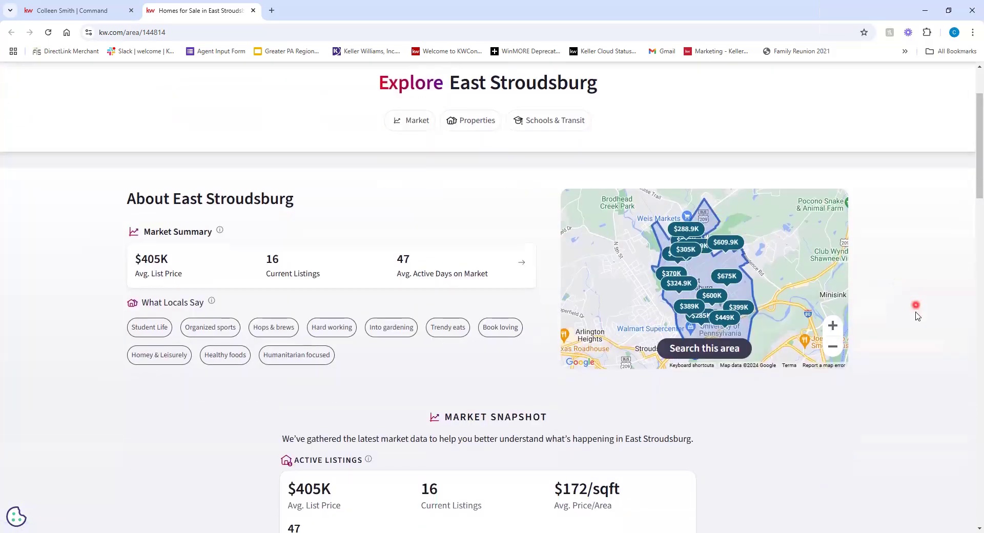
scroll(917, 314, down, 3)
scroll(917, 314, down, 20)
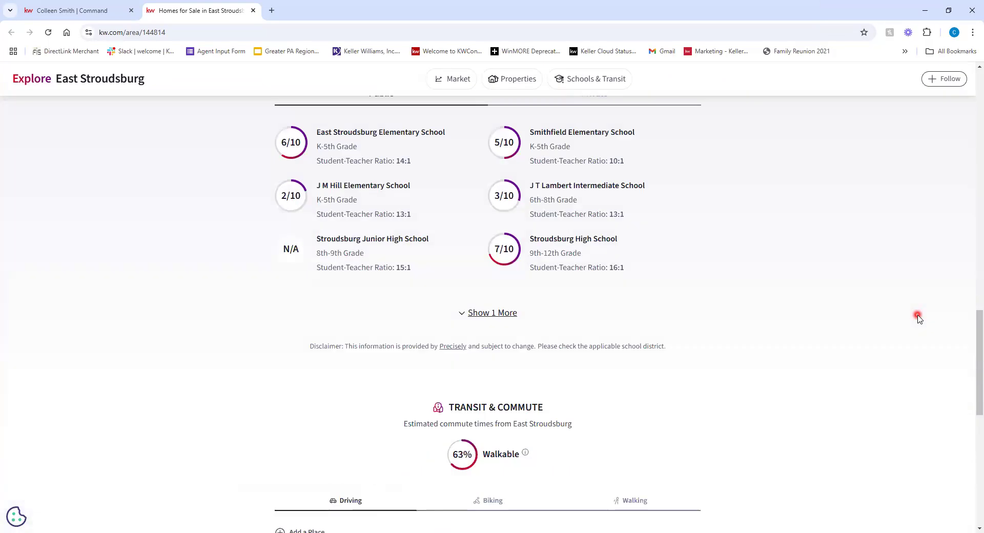
scroll(917, 316, up, 12)
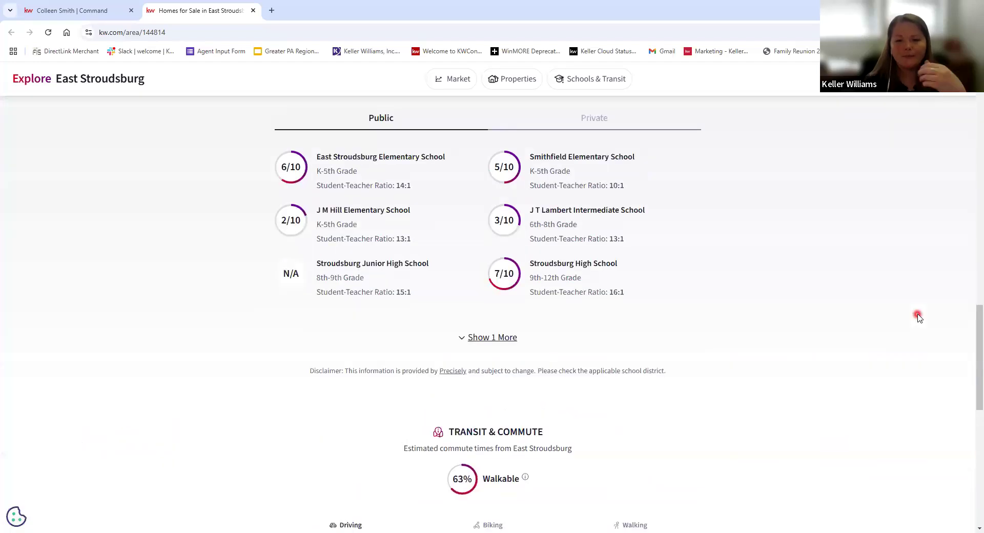
scroll(918, 316, up, 15)
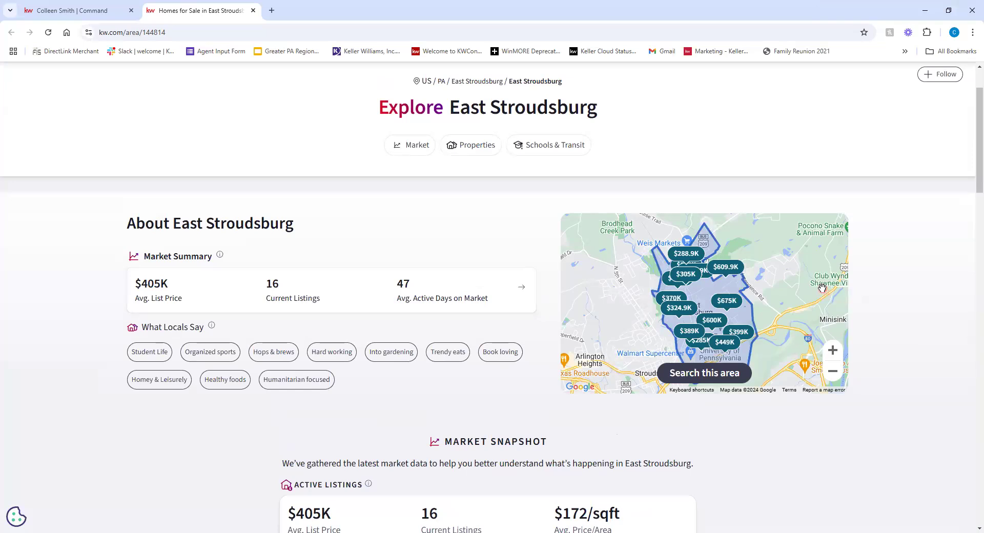
click(252, 11)
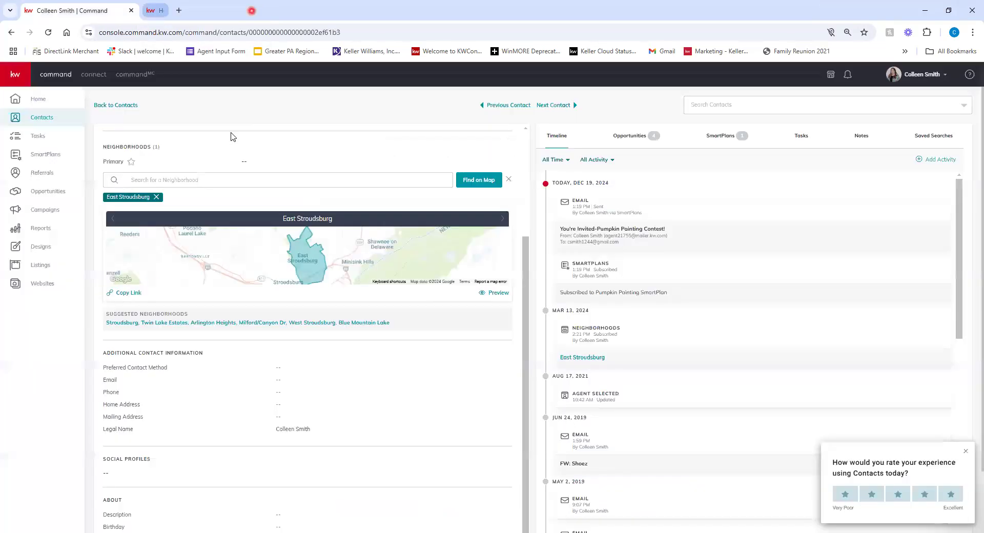
Step: Try adding the lead with one neighborhood to My Bi-Weekly Neighborhood Nurture using a specific start date, and cancel
click(18, 162)
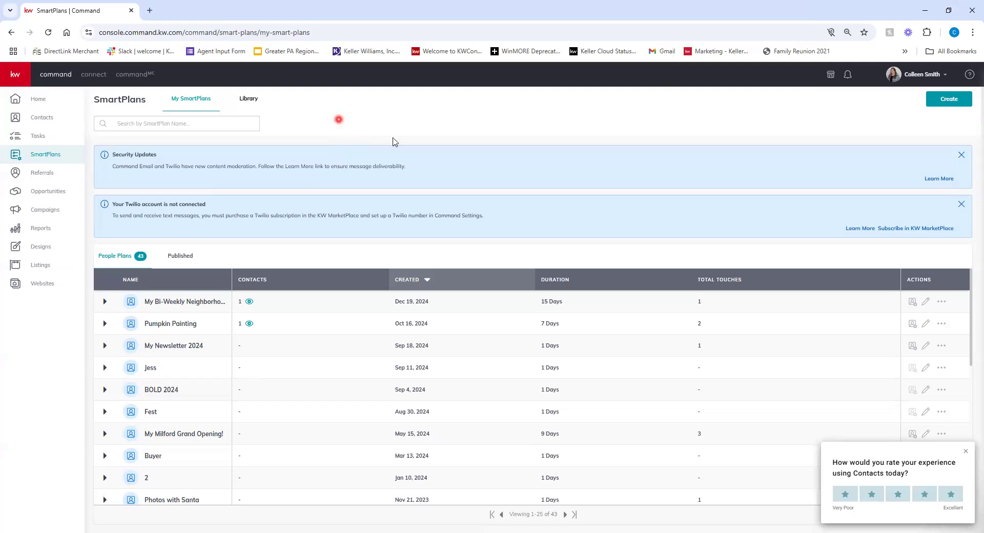
click(913, 306)
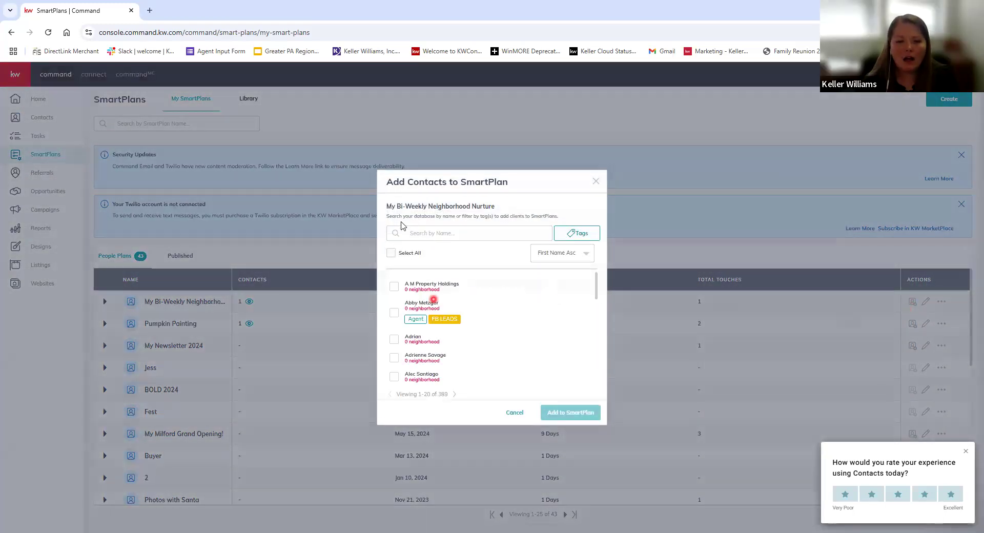
click(416, 230)
text(colleen)
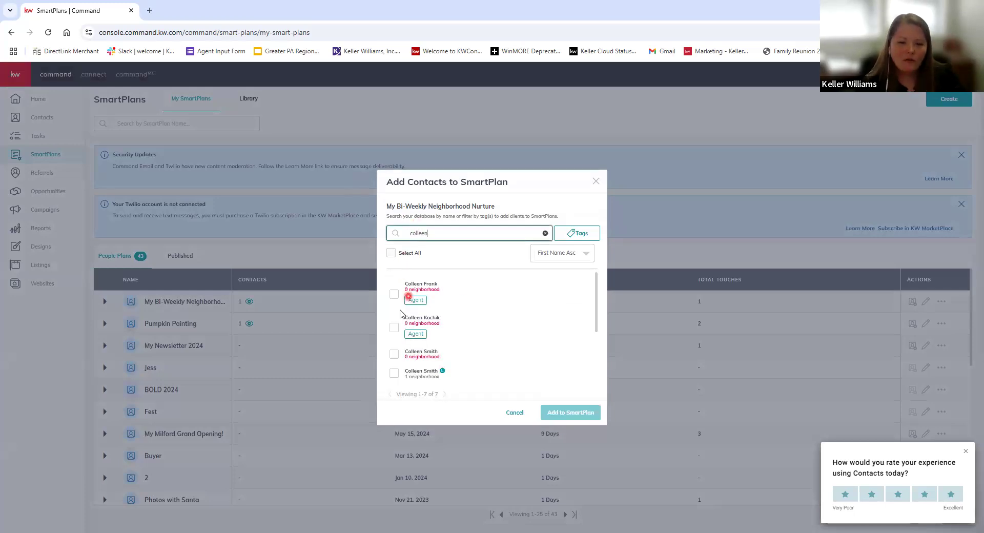
click(394, 373)
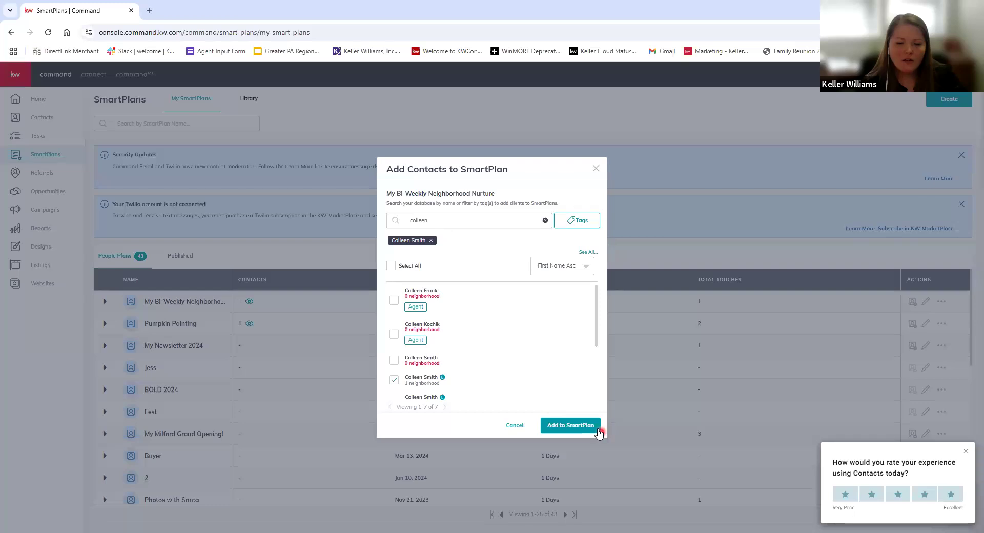
click(597, 431)
click(401, 286)
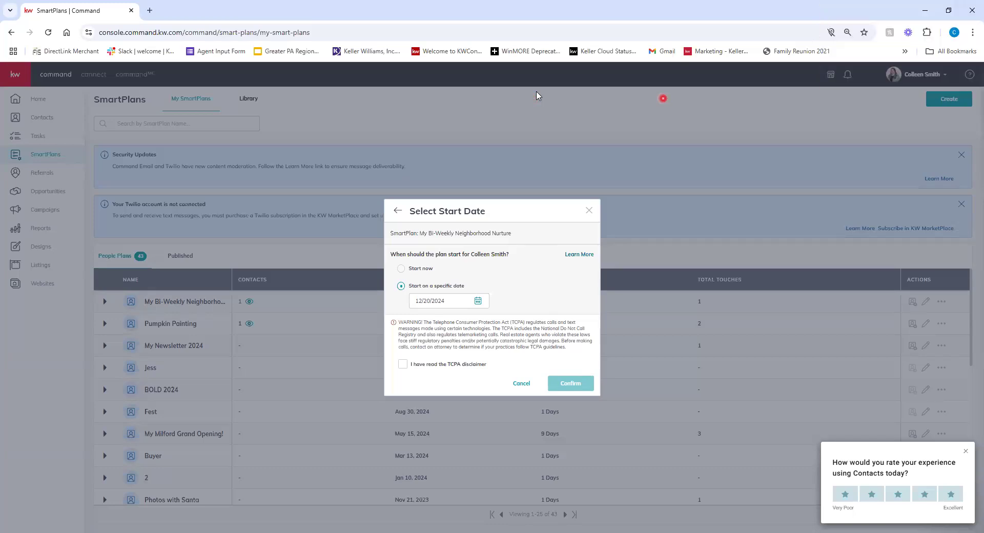
click(522, 384)
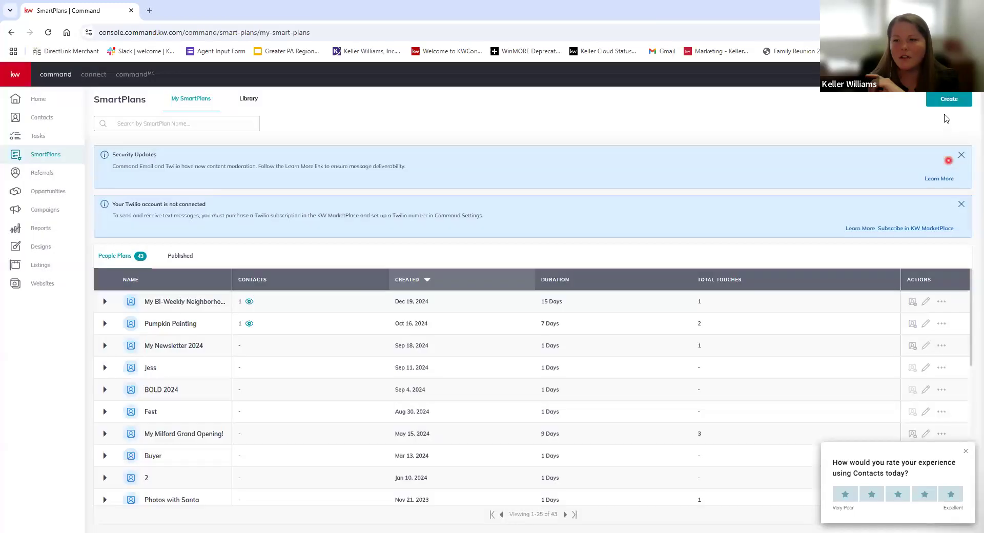
Step: Start creating a new SmartPlan and dismiss it without entering a name
click(947, 101)
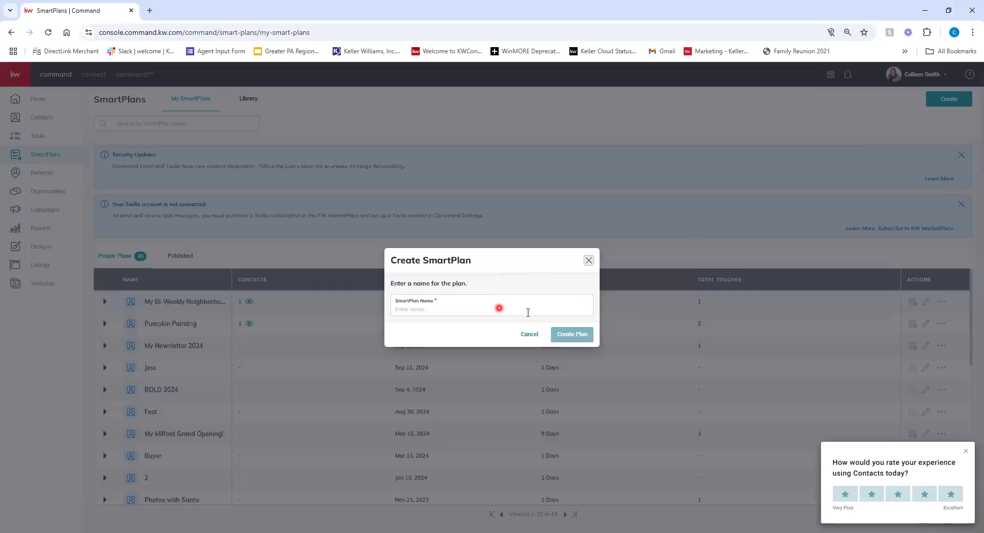
click(590, 261)
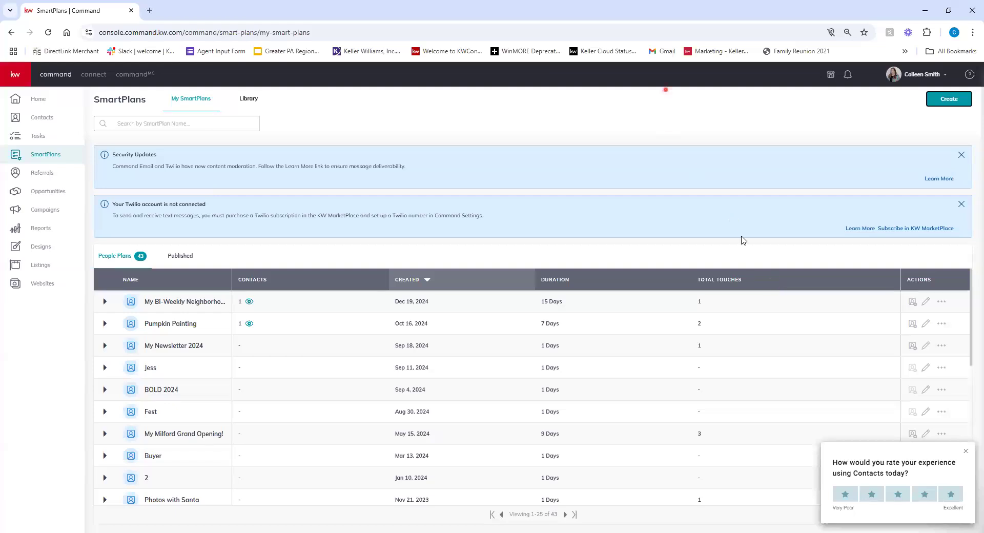
Step: Search the SmartPlans Library by name for the fundraiser plan, look over its steps, and close the overview
click(379, 66)
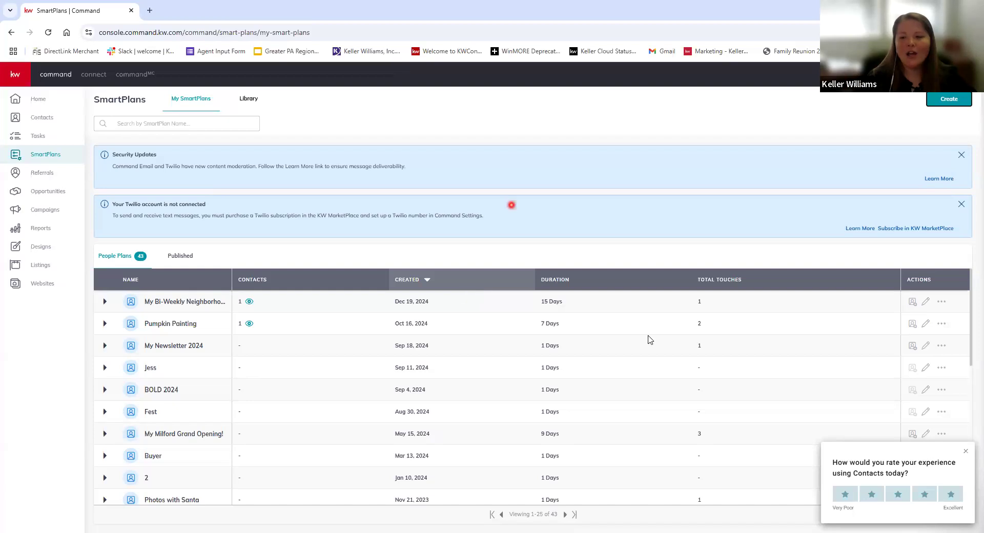
click(967, 453)
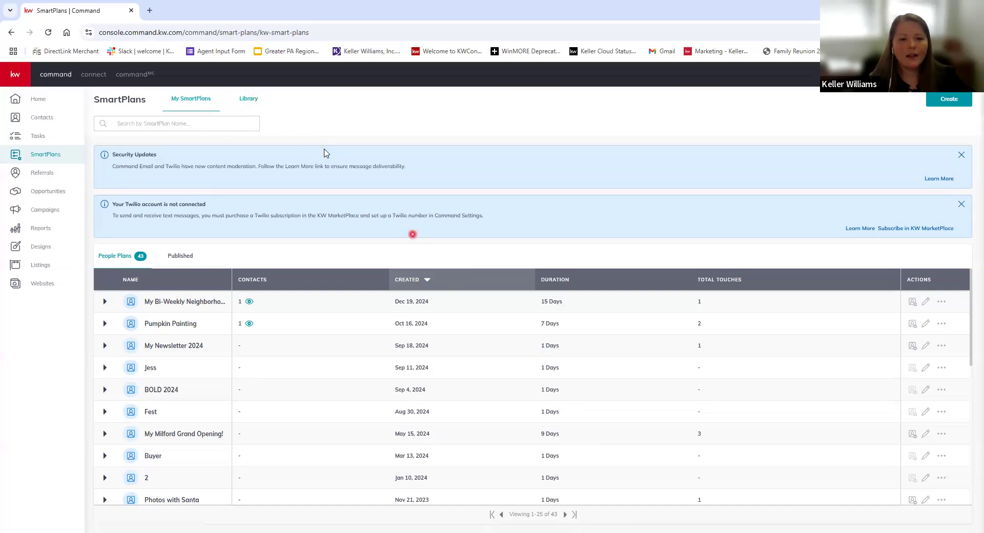
click(249, 99)
click(151, 125)
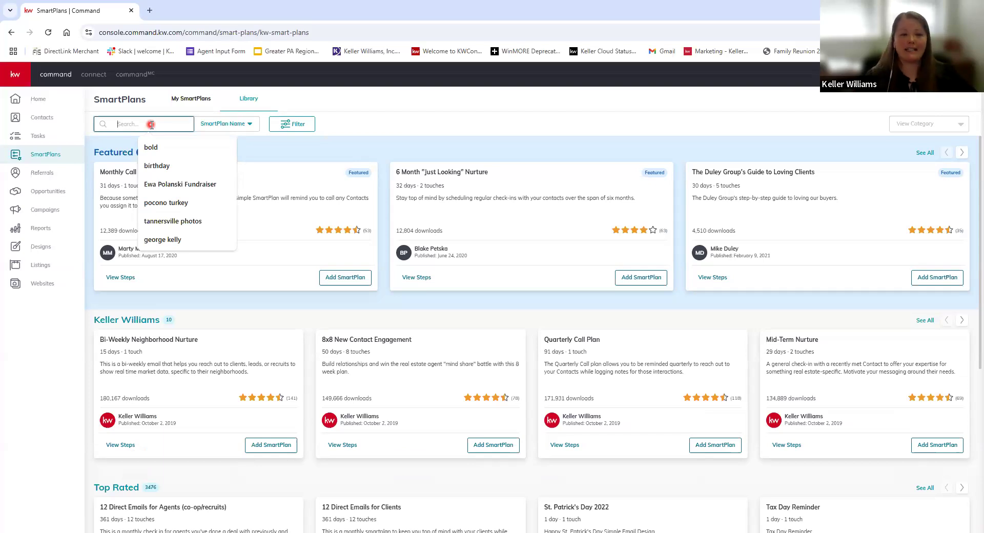
click(188, 184)
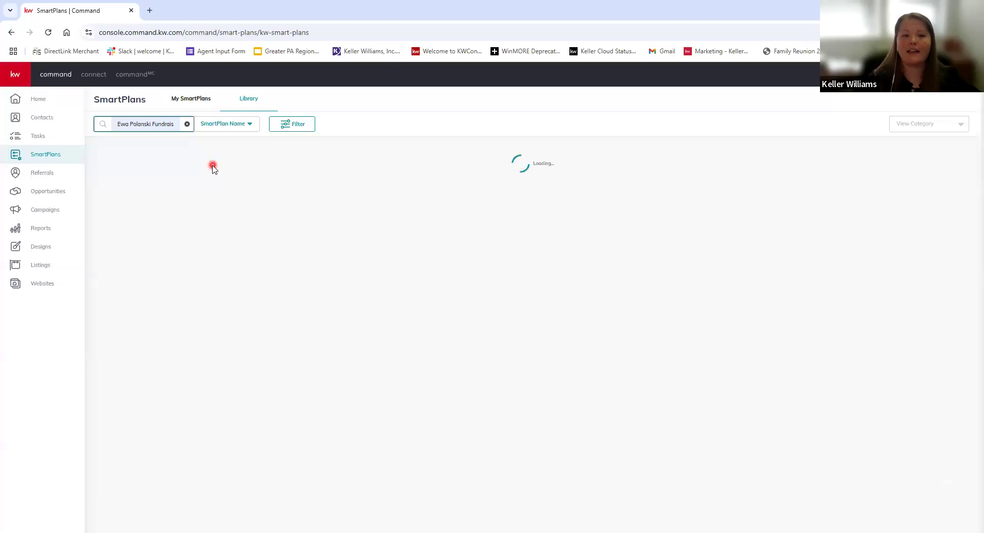
click(124, 126)
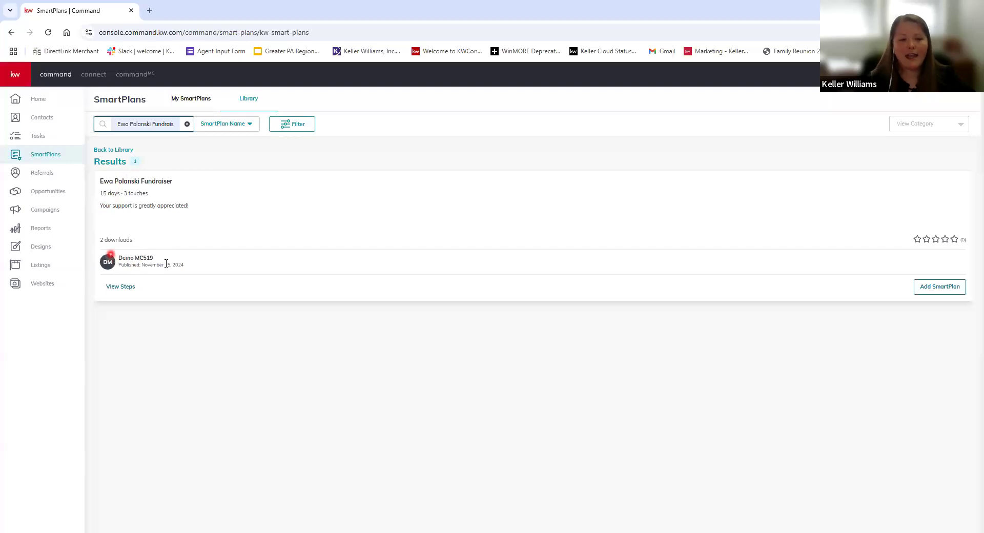
click(115, 290)
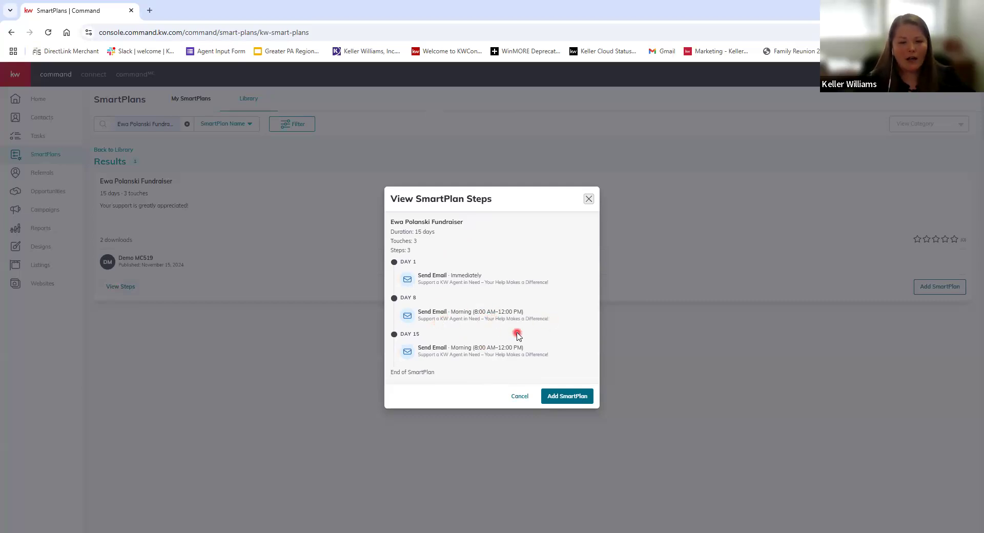
click(588, 199)
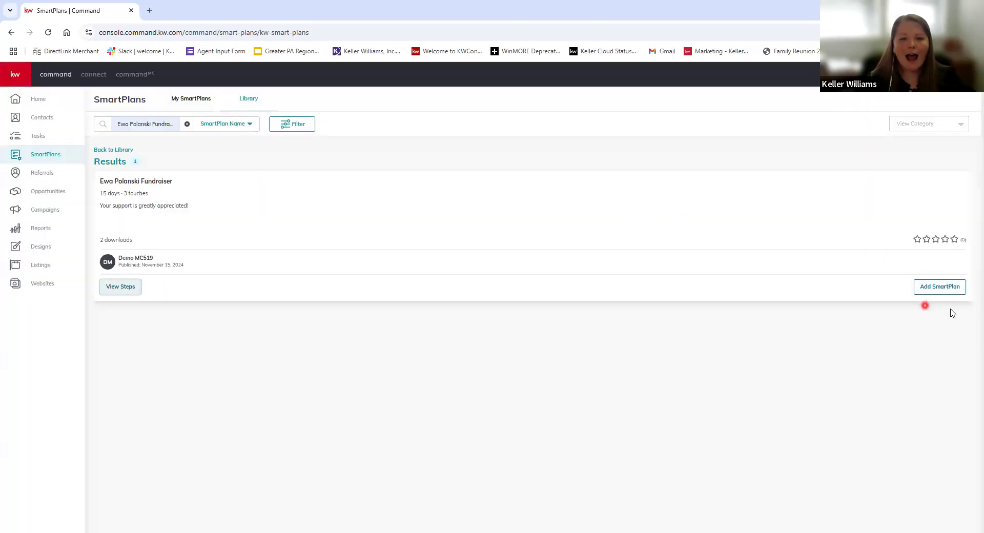
Step: Add the fundraiser SmartPlan from the Library to My SmartPlans, keeping the suggested plan name
click(950, 283)
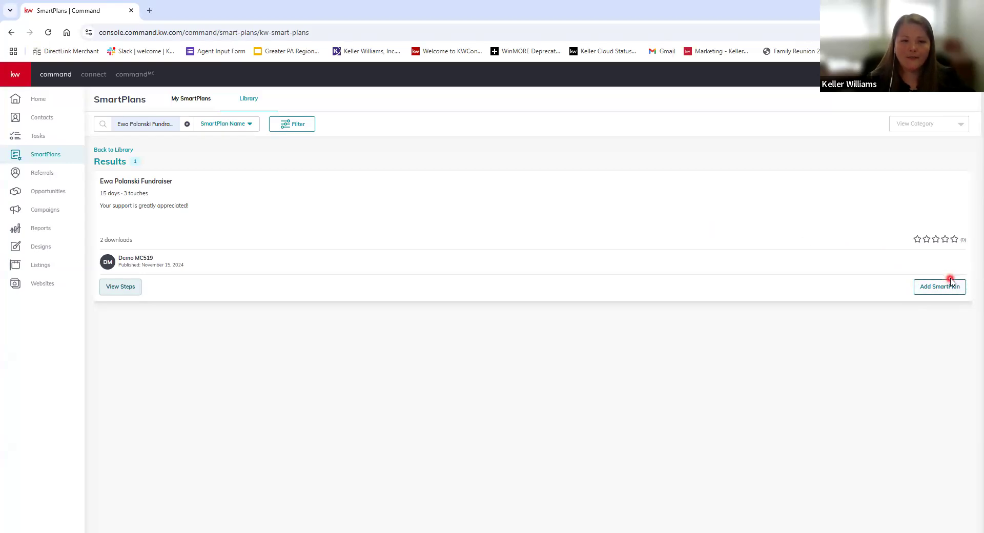
click(953, 289)
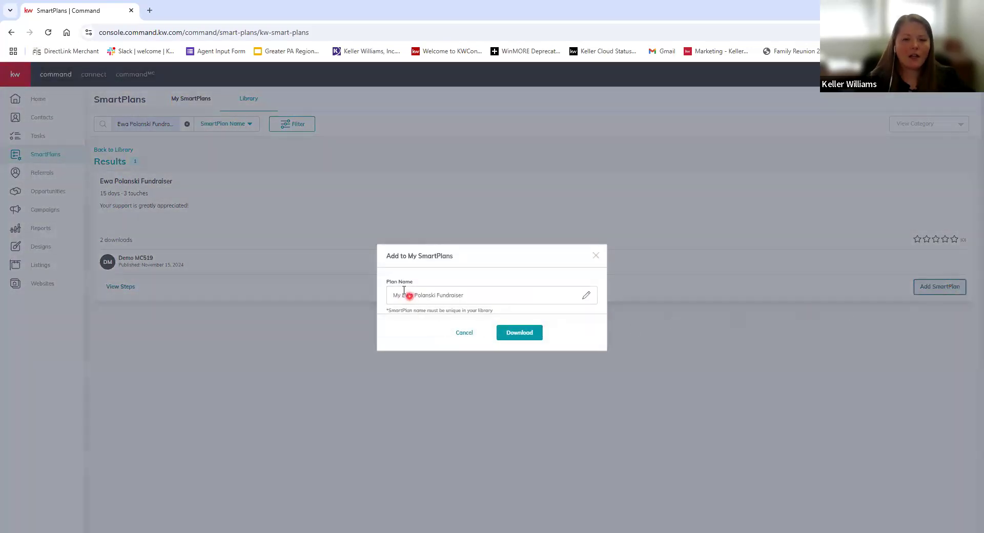
click(524, 334)
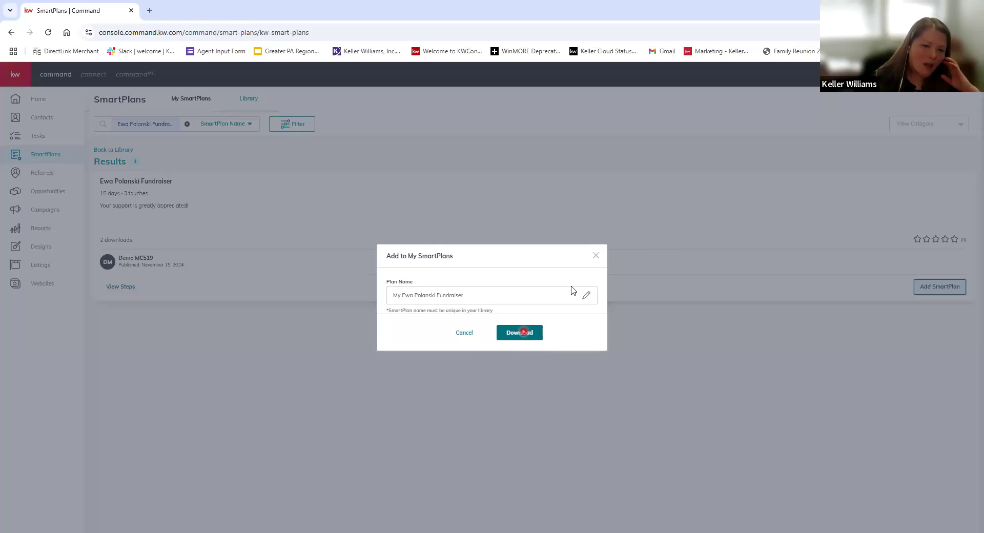
click(596, 256)
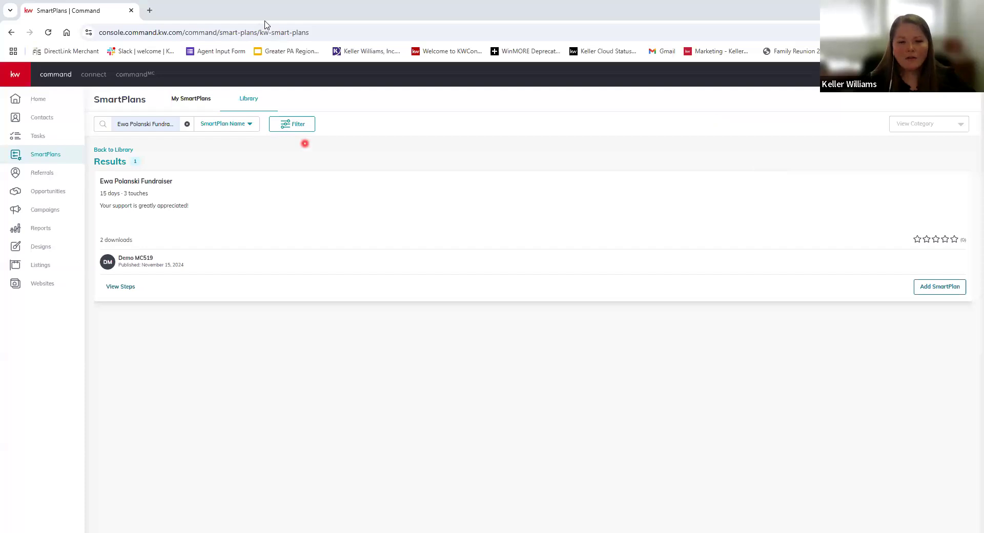
click(938, 292)
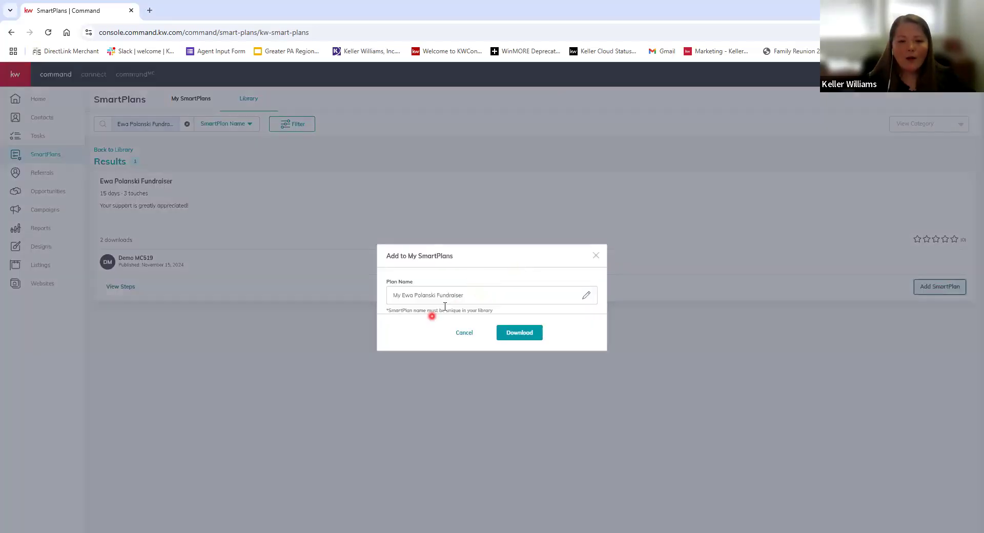
click(513, 333)
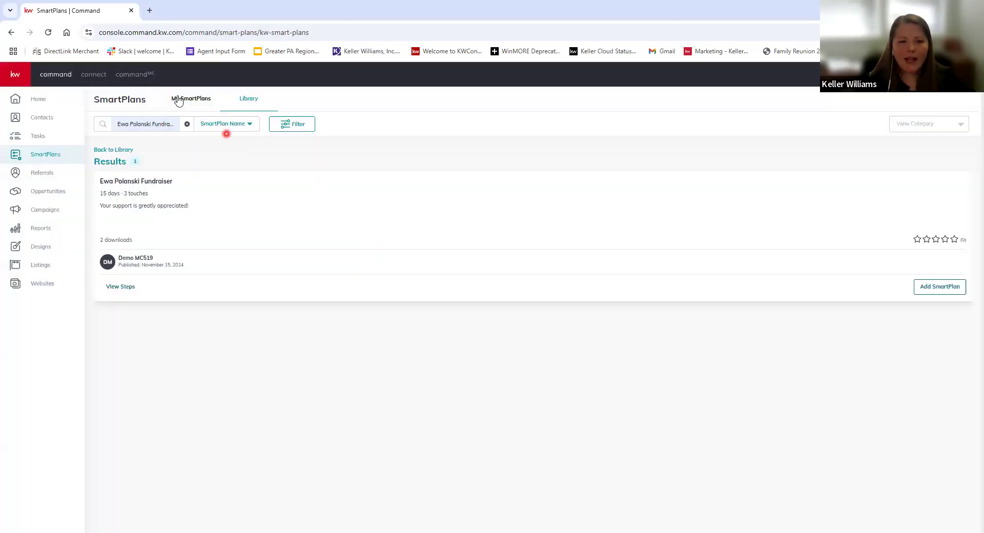
Step: Look over the fundraiser plan's Day 1, Day 8 and Day 15 email steps in My SmartPlans, and collapse it
click(178, 99)
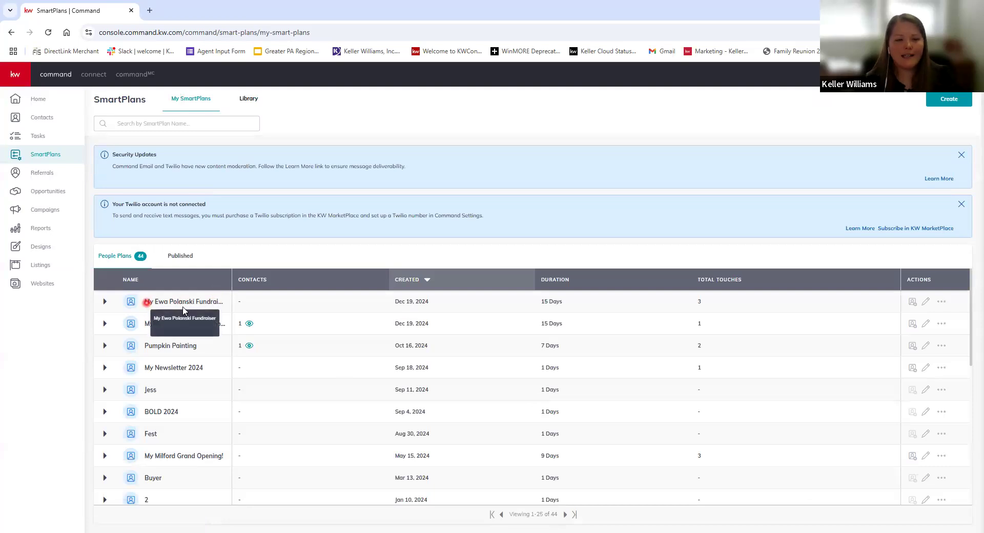
click(105, 303)
click(166, 345)
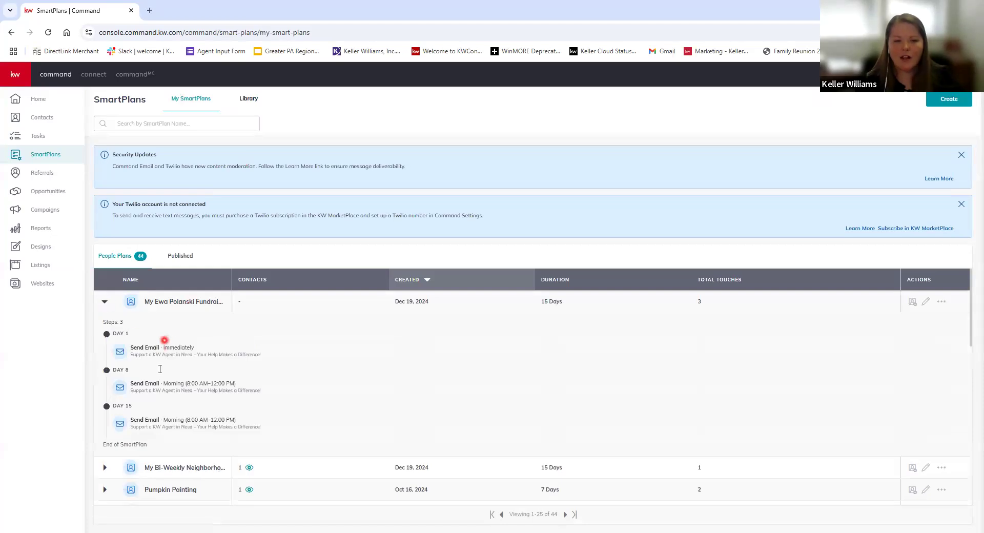
drag(131, 382, 154, 421)
click(179, 355)
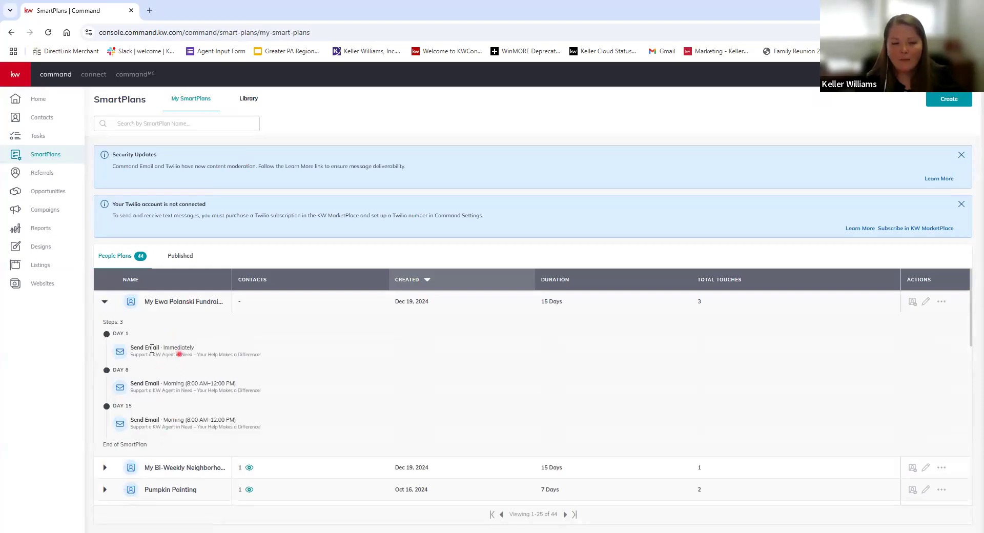
click(105, 303)
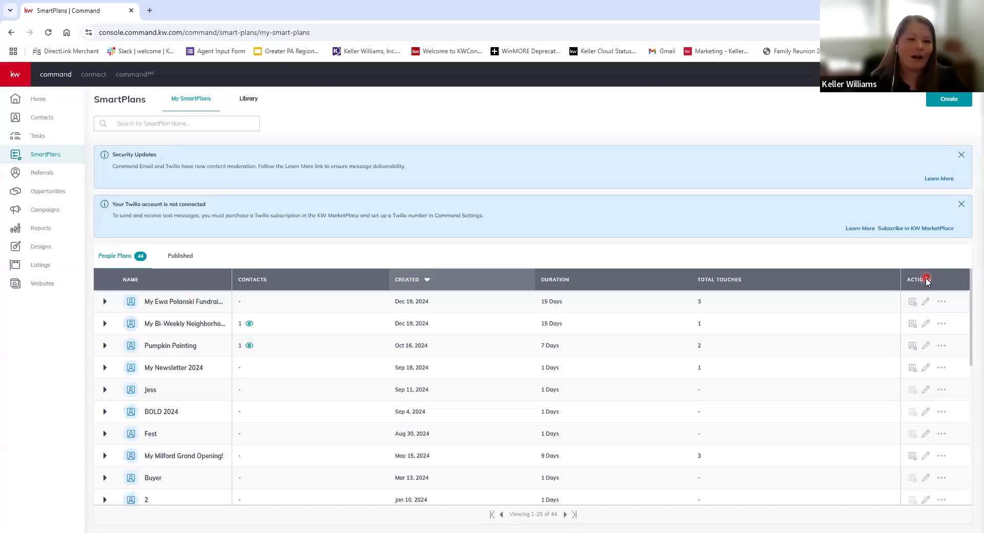
Step: Open the fundraiser plan for editing, preview the Day 1 email's text, signature fields and flyer, and close the preview
click(927, 303)
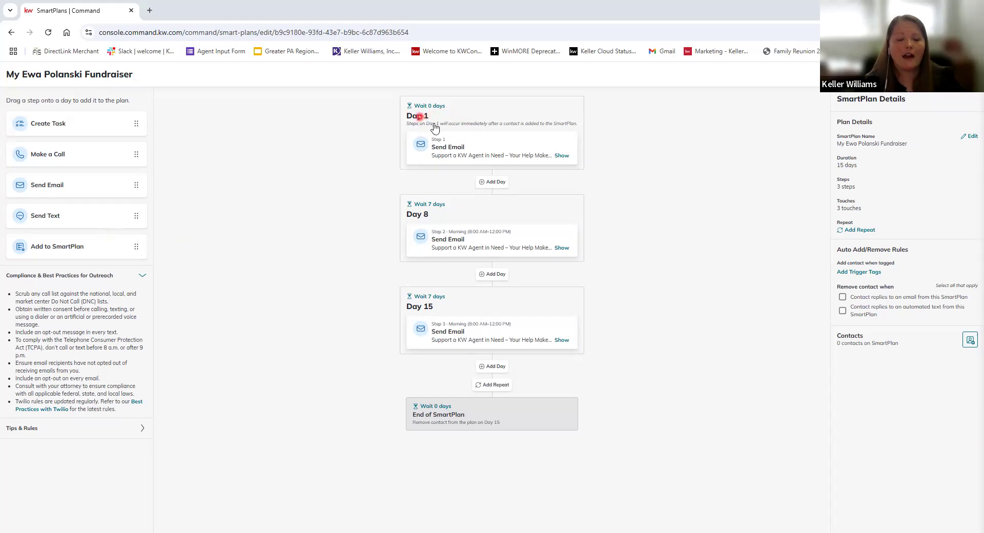
click(476, 149)
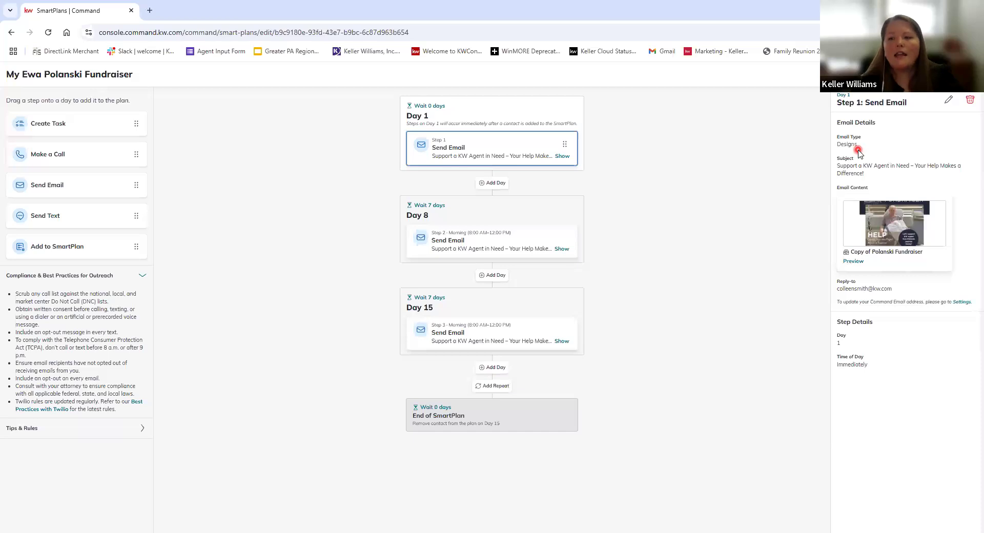
click(854, 263)
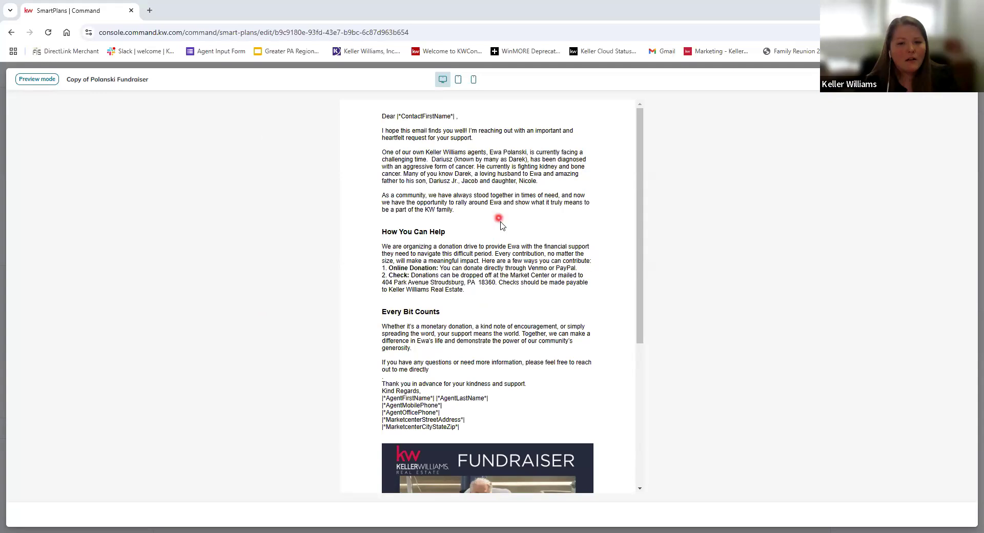
scroll(504, 250, down, 1)
scroll(504, 250, down, 1)
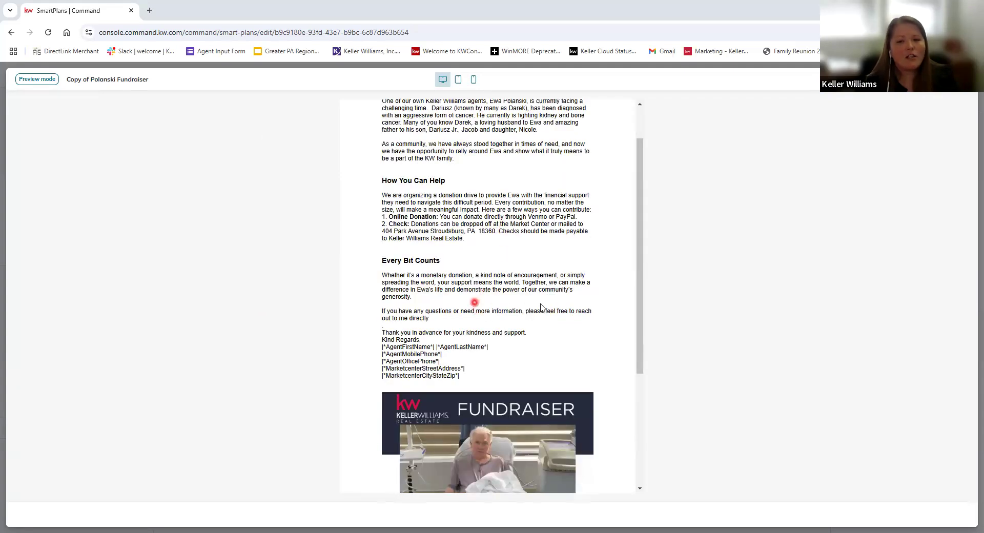
click(497, 357)
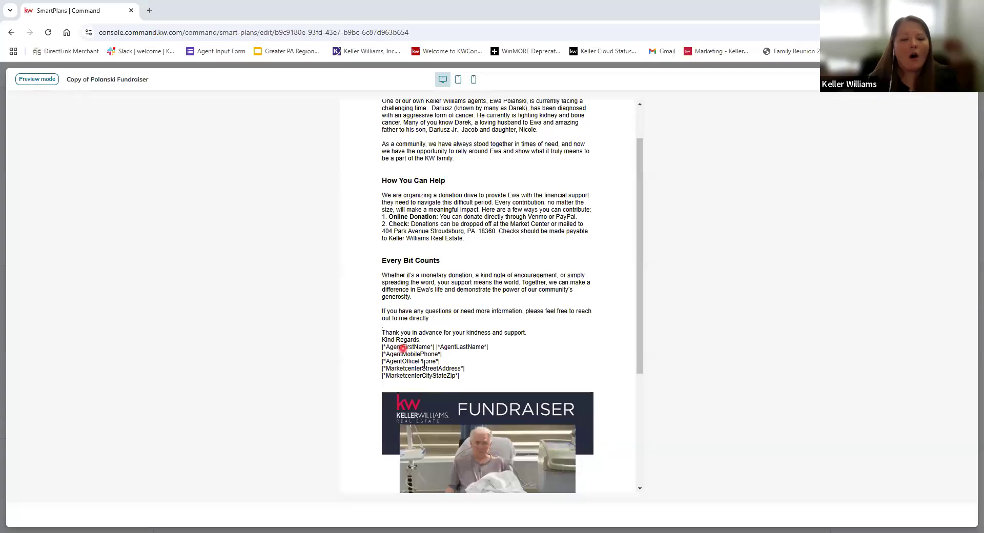
click(502, 371)
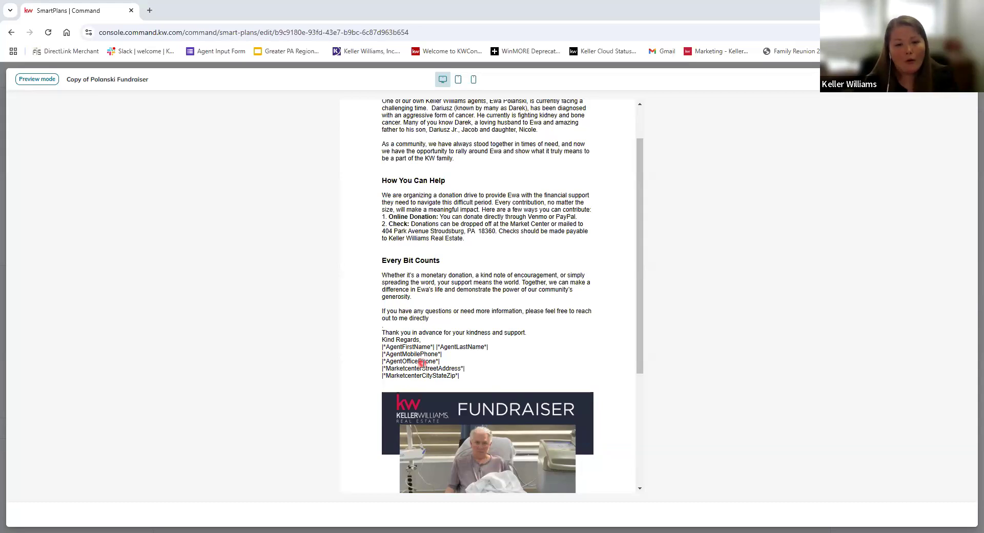
scroll(564, 292, up, 1)
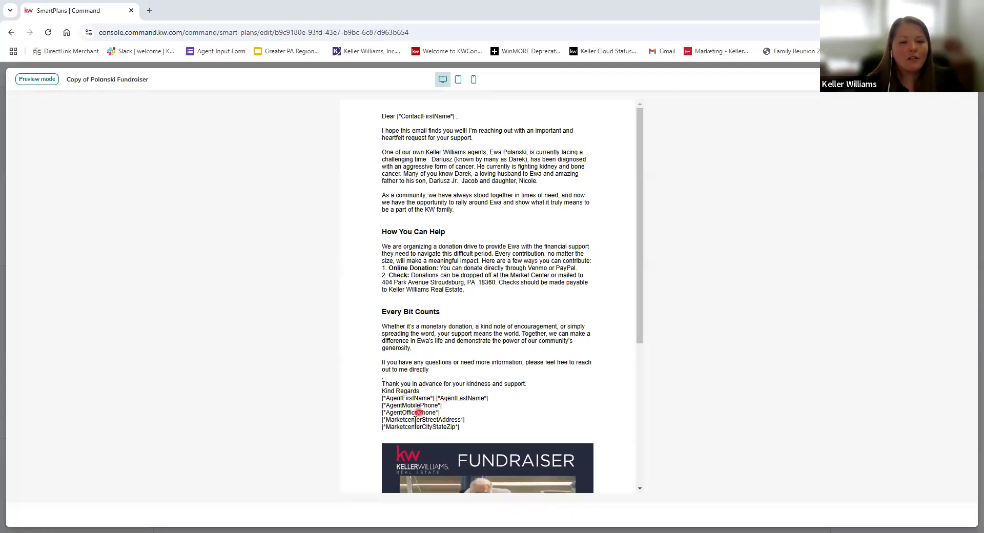
scroll(477, 369, down, 2)
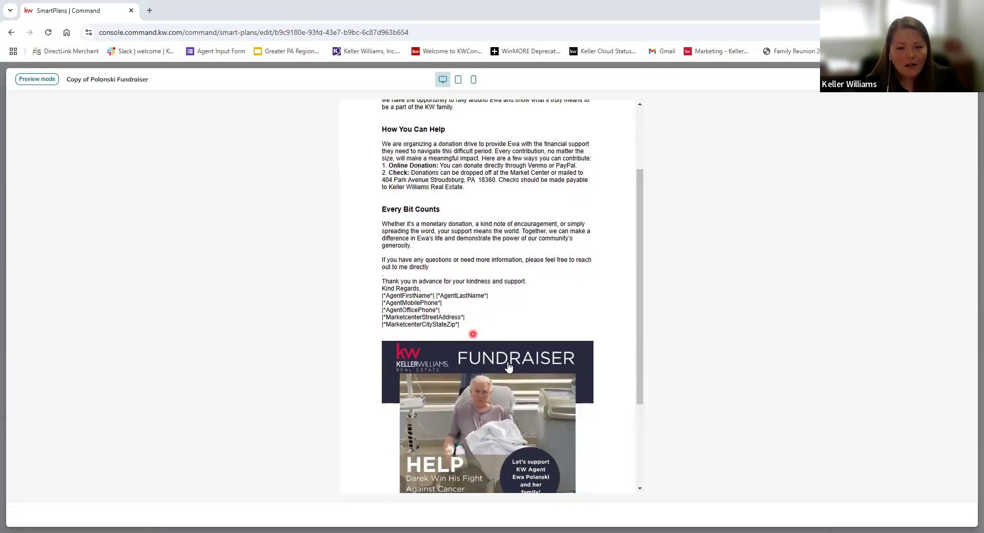
scroll(474, 336, down, 3)
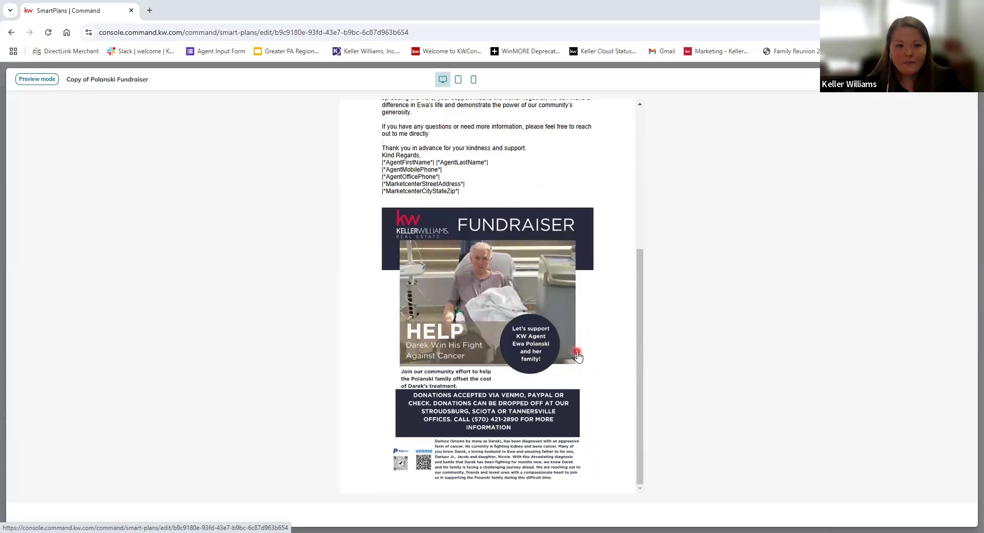
scroll(578, 356, up, 4)
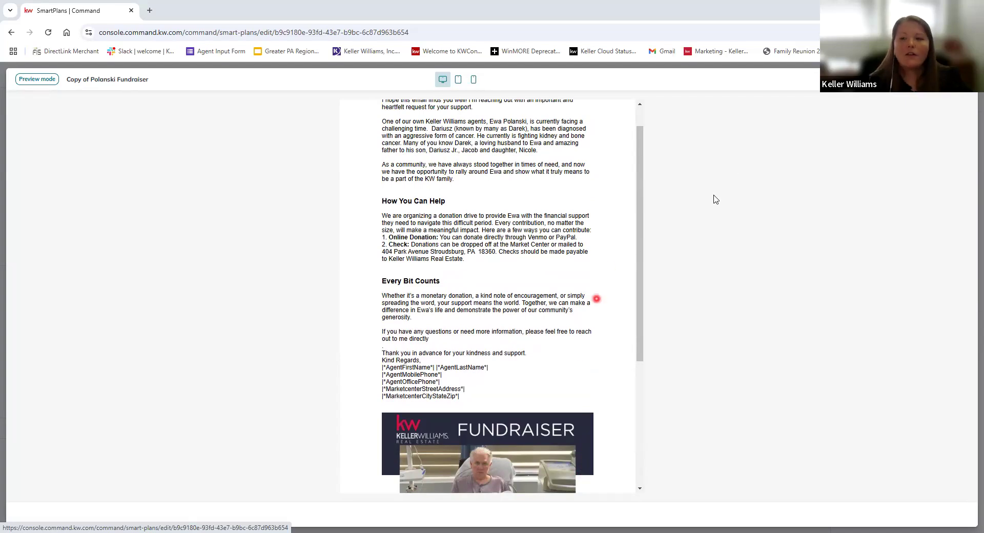
click(271, 372)
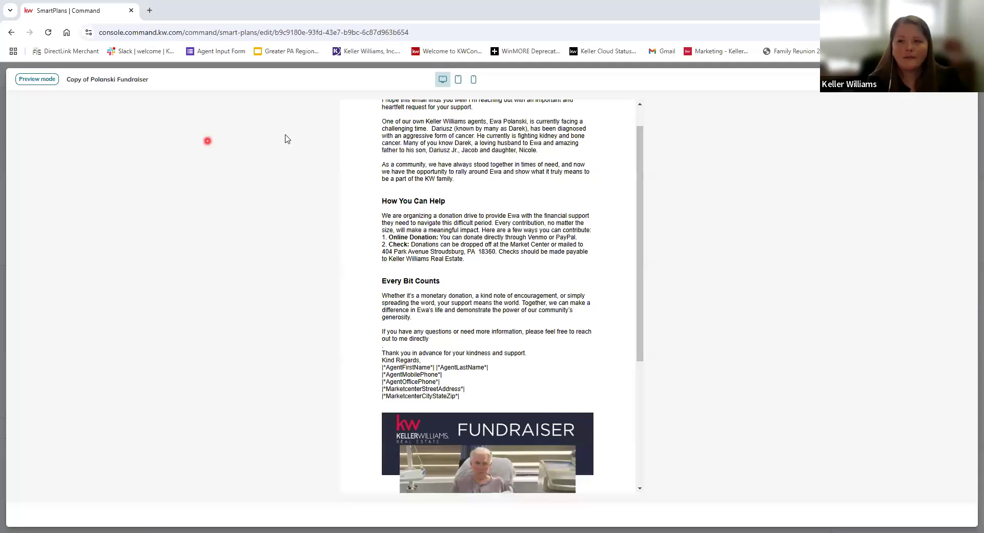
click(968, 81)
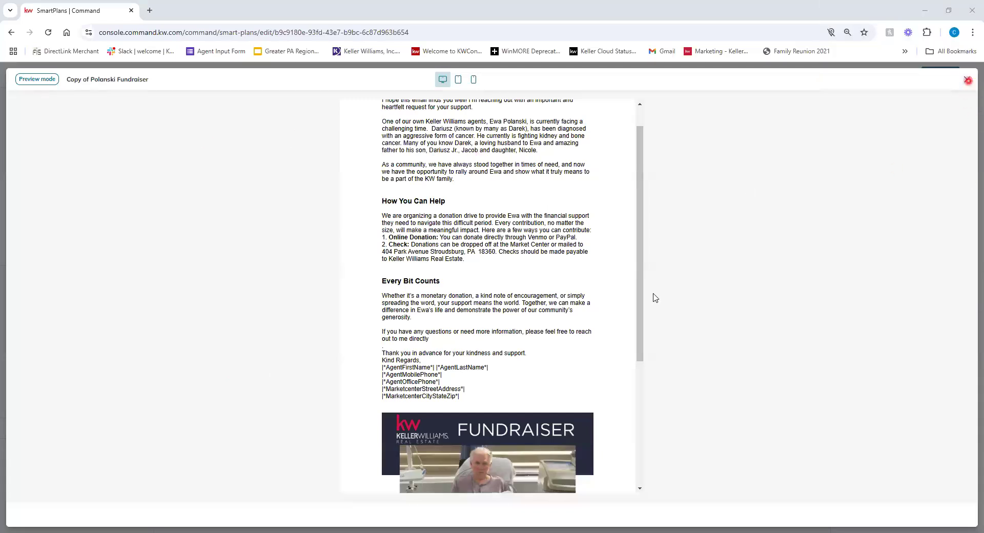
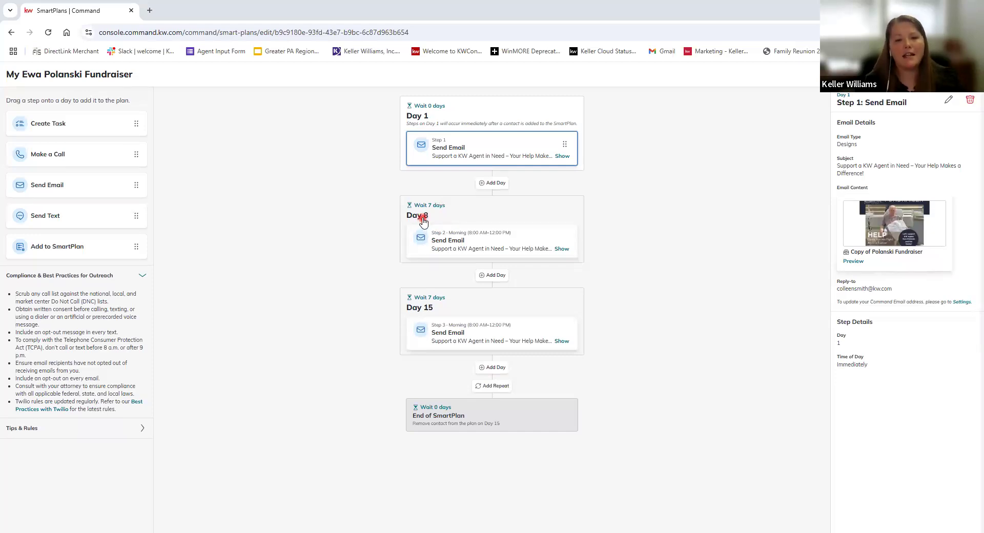
Step: Preview the design of the Day 8 email and close the preview
click(458, 253)
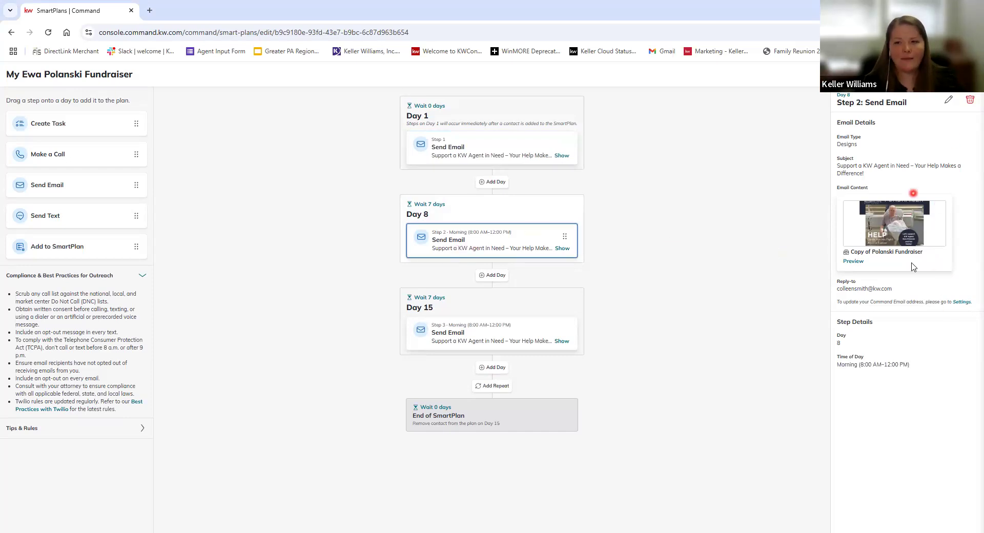
click(854, 261)
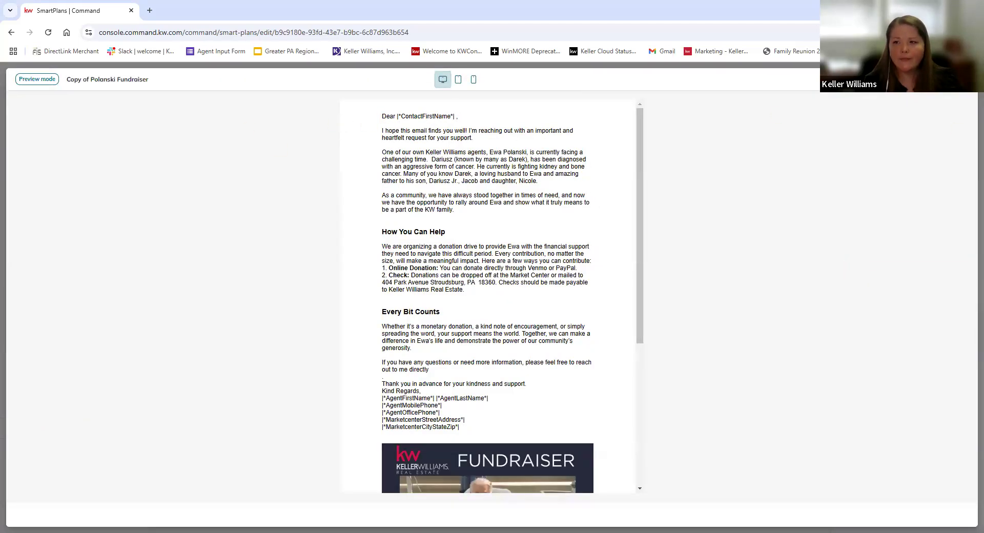
key(Escape)
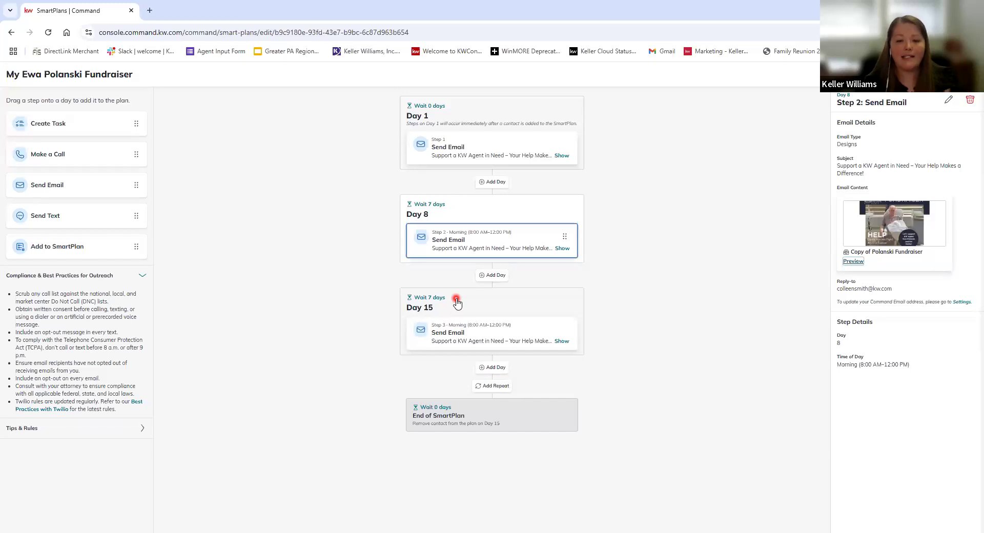
Step: Examine the Day 8 email's editable details and the options for its email content, and cancel without saving
click(948, 99)
click(939, 249)
click(723, 141)
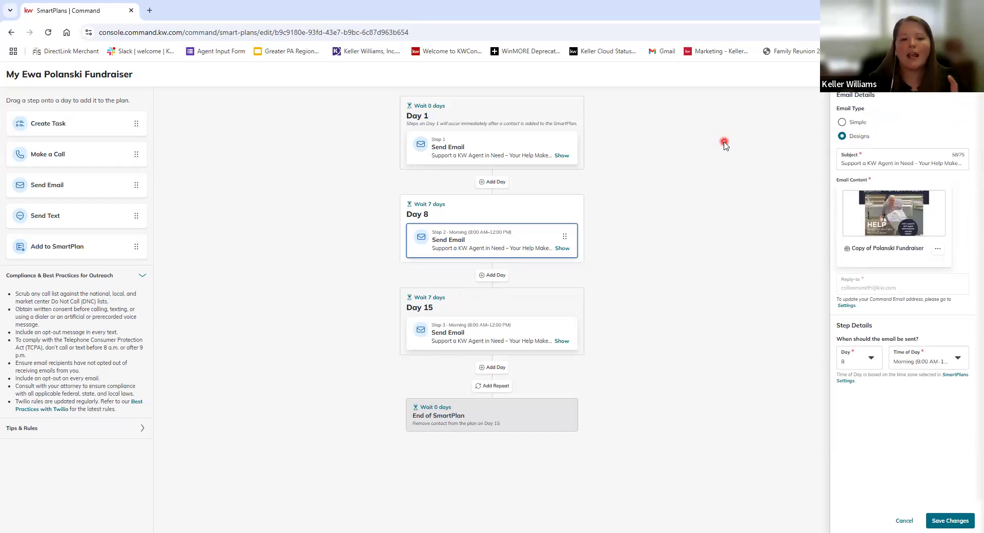
click(903, 521)
Step: Open the Day 8 email's design for editing, look at its main text block, and close the design without saving
click(464, 241)
click(949, 105)
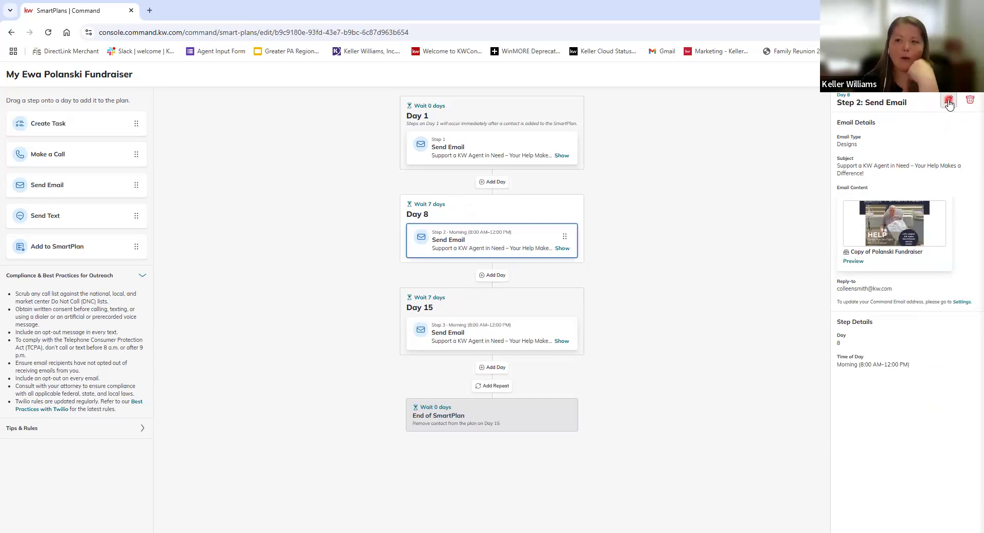
click(932, 249)
click(938, 249)
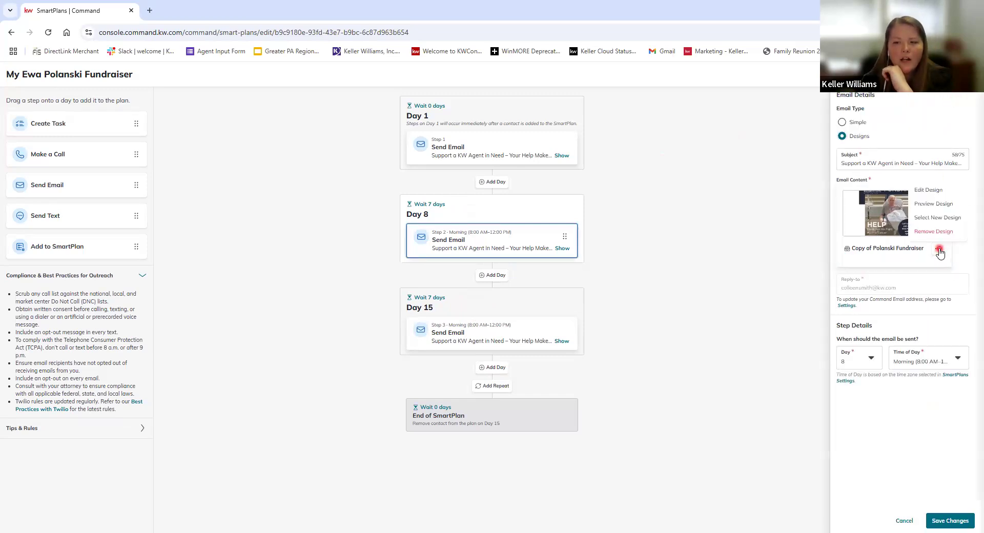
click(930, 190)
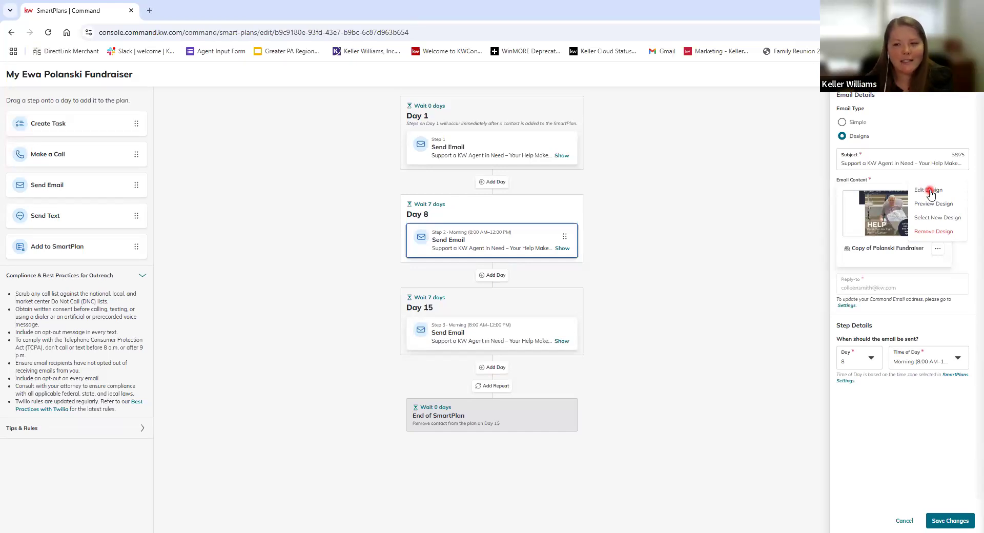
click(930, 190)
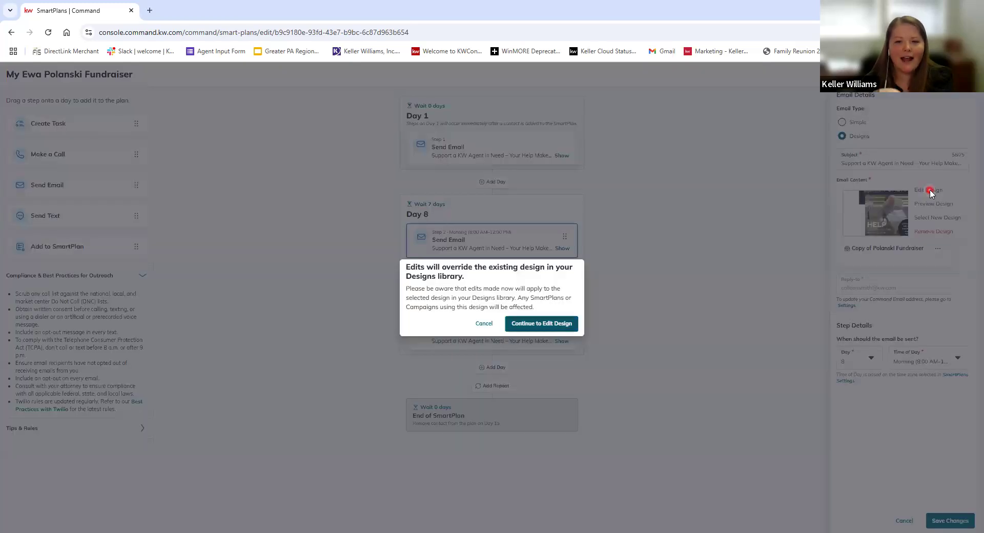
click(544, 325)
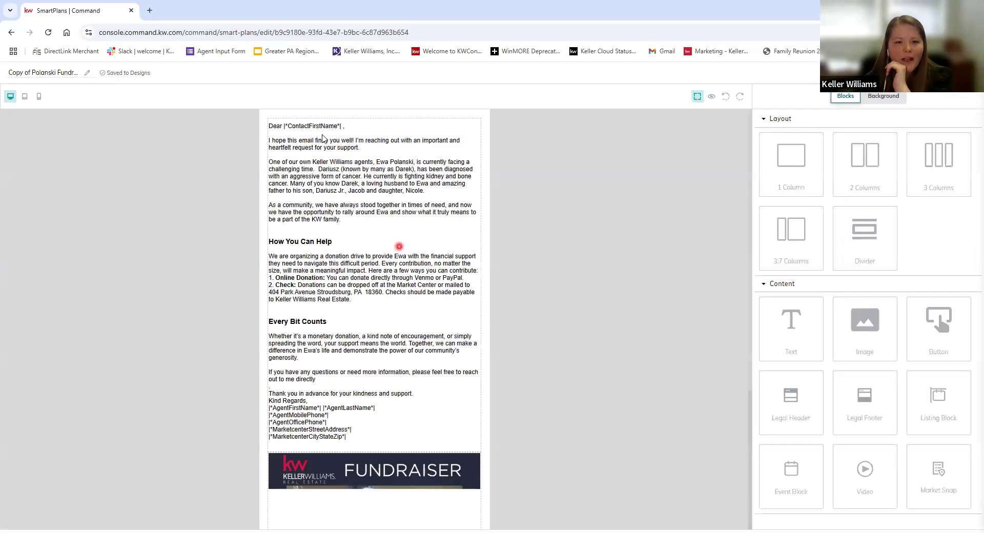
click(325, 129)
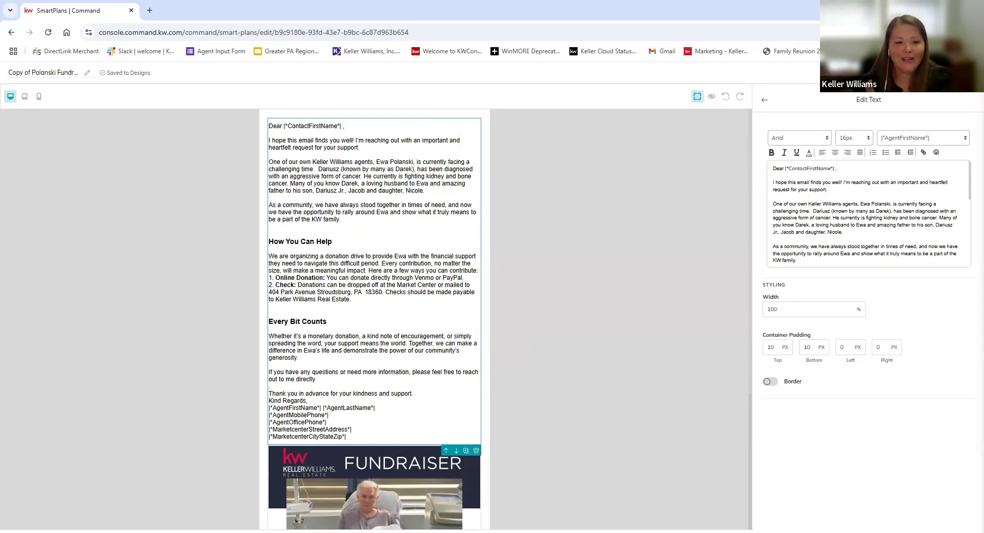
key(Escape)
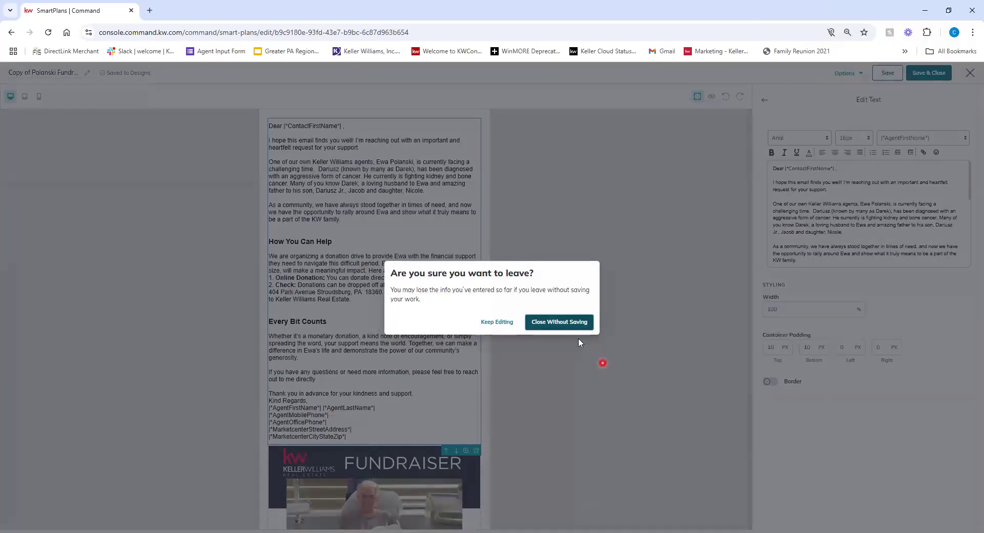
click(563, 323)
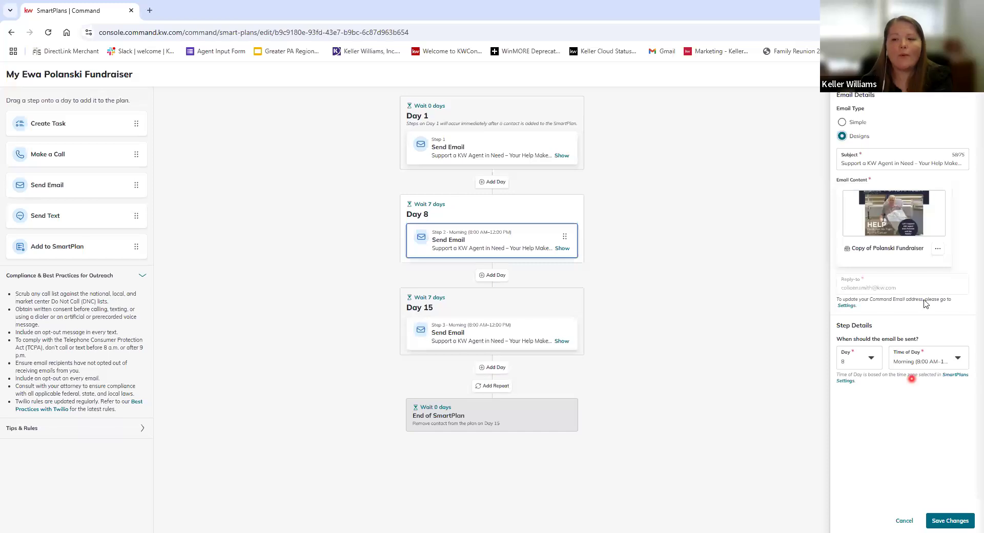
Step: Review the options for the Day 8 email's design and cancel editing the step
click(940, 251)
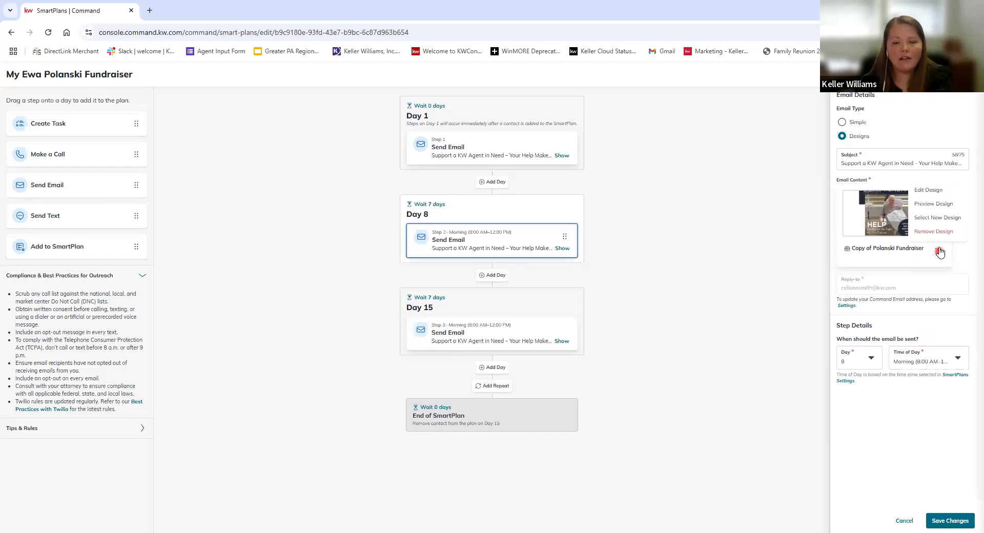
click(926, 191)
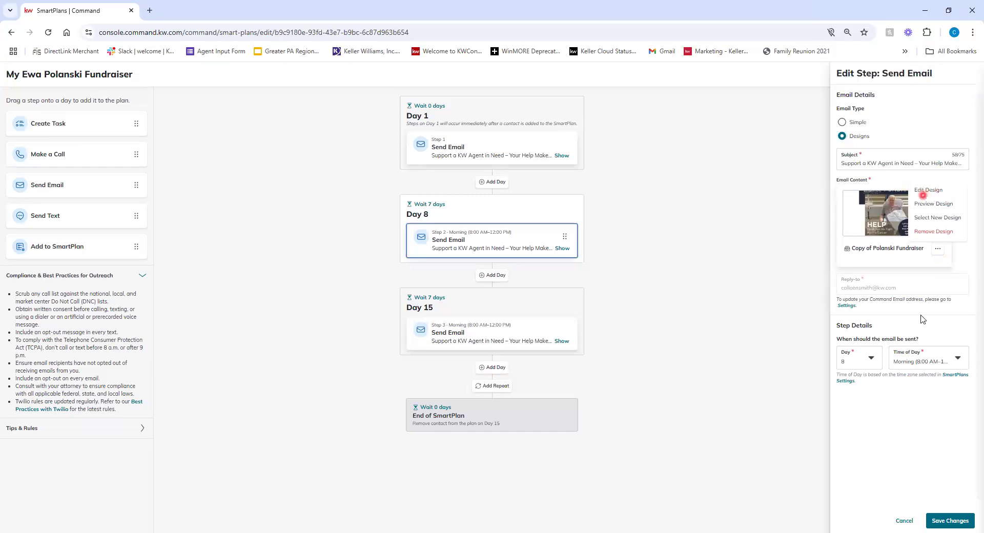
click(904, 521)
click(904, 521)
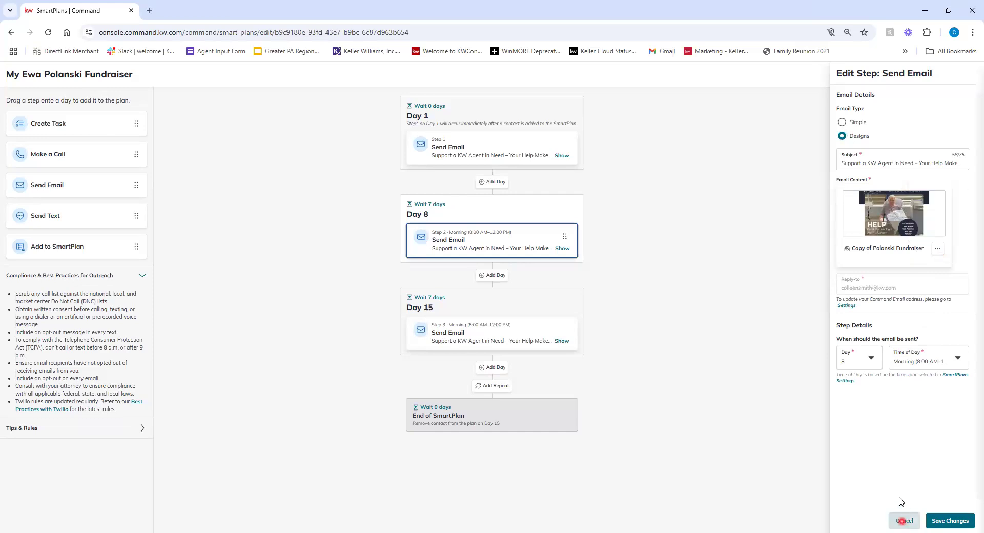
Step: Open the Day 1 email step for editing and examine its subject line
click(482, 154)
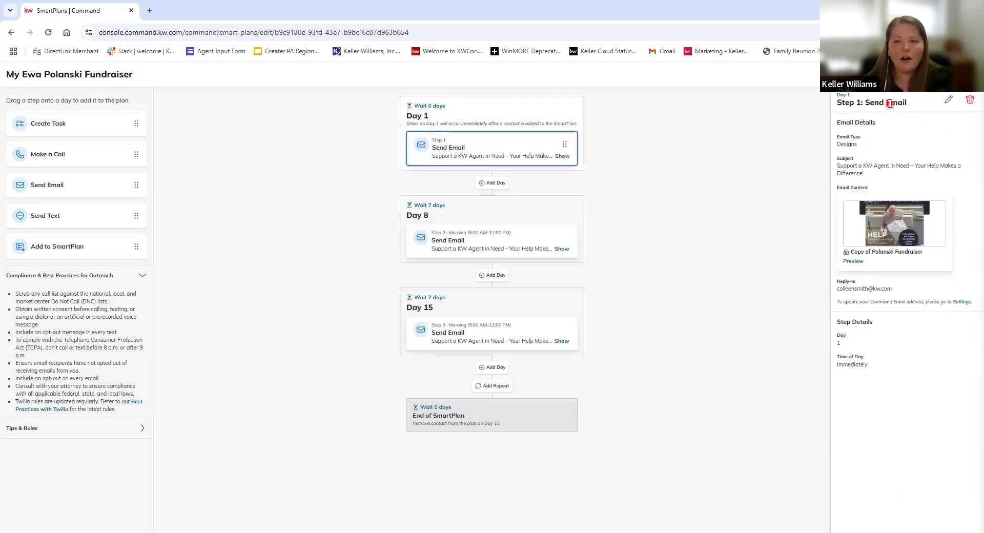
click(950, 101)
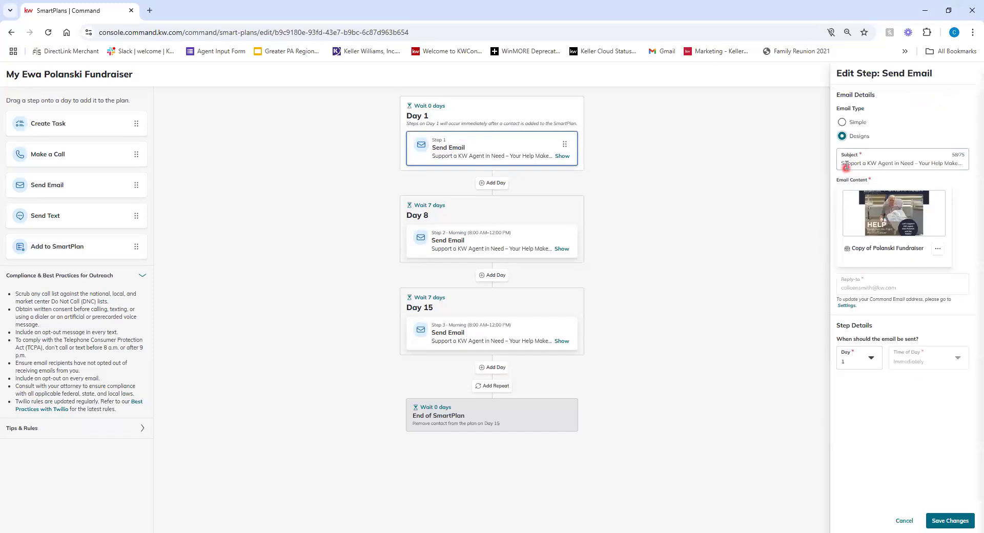
click(901, 162)
click(908, 160)
click(909, 164)
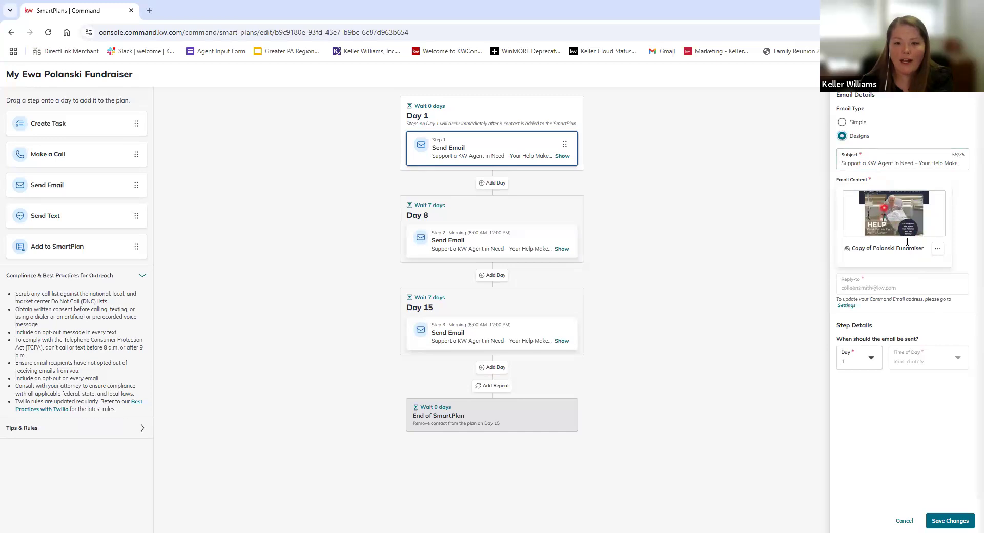
Step: Open the Day 1 email's design for editing, close it without saving, and save the email step
click(939, 249)
click(928, 190)
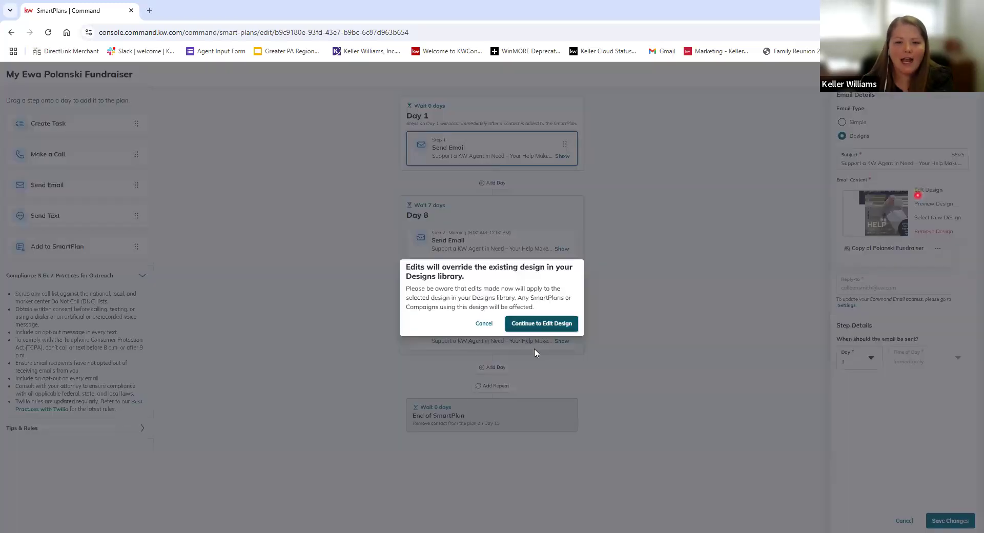
click(553, 325)
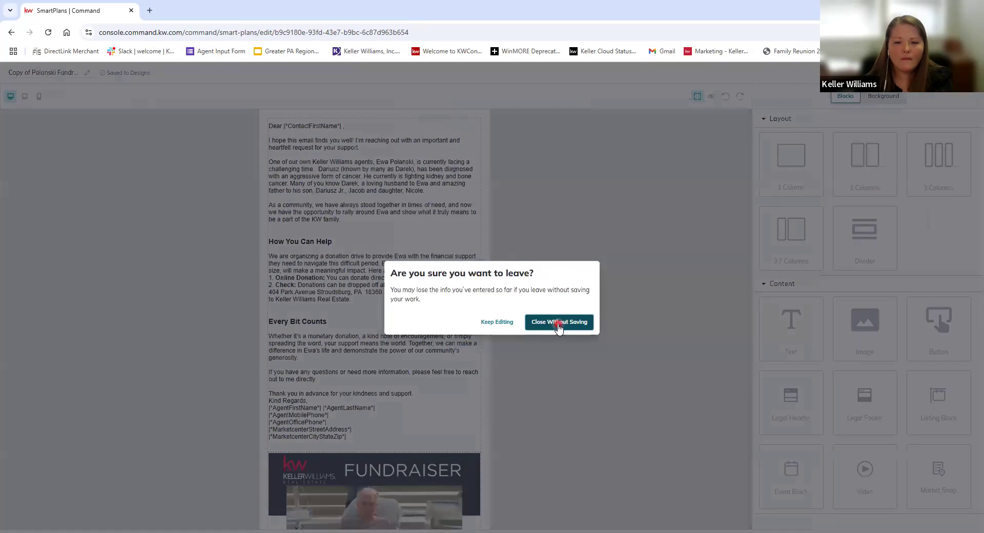
click(559, 324)
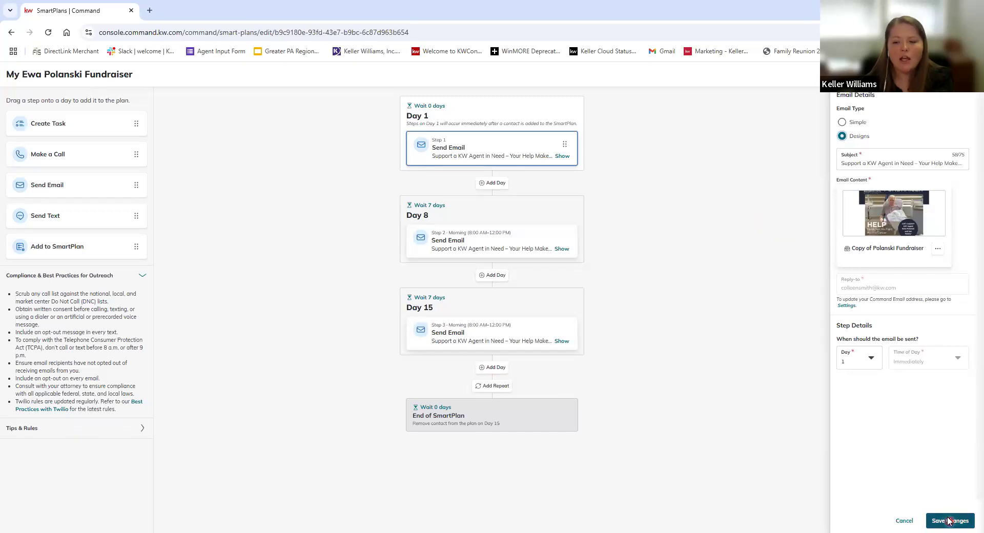
click(966, 522)
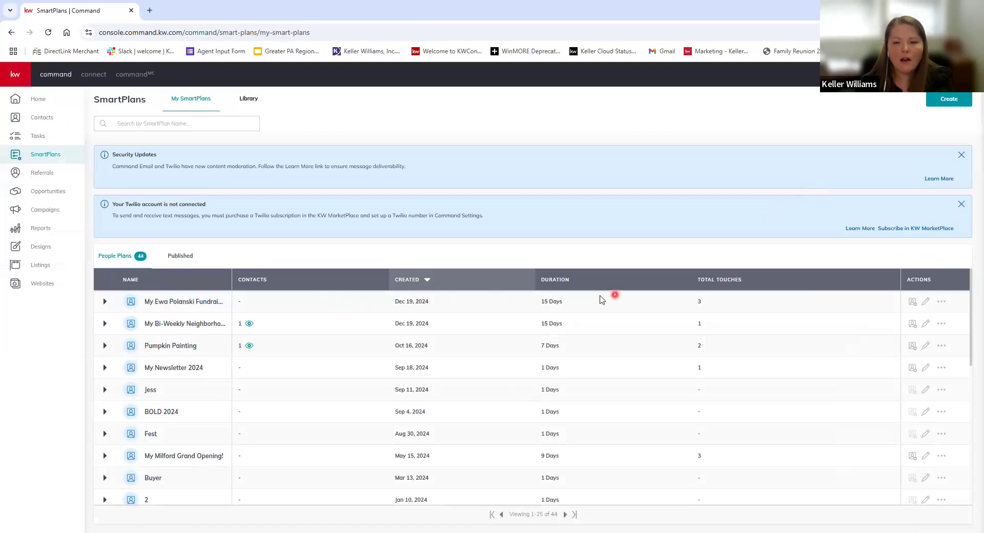
Step: Start adding contacts to the fundraiser plan in My SmartPlans and look through the available tag filters
click(913, 303)
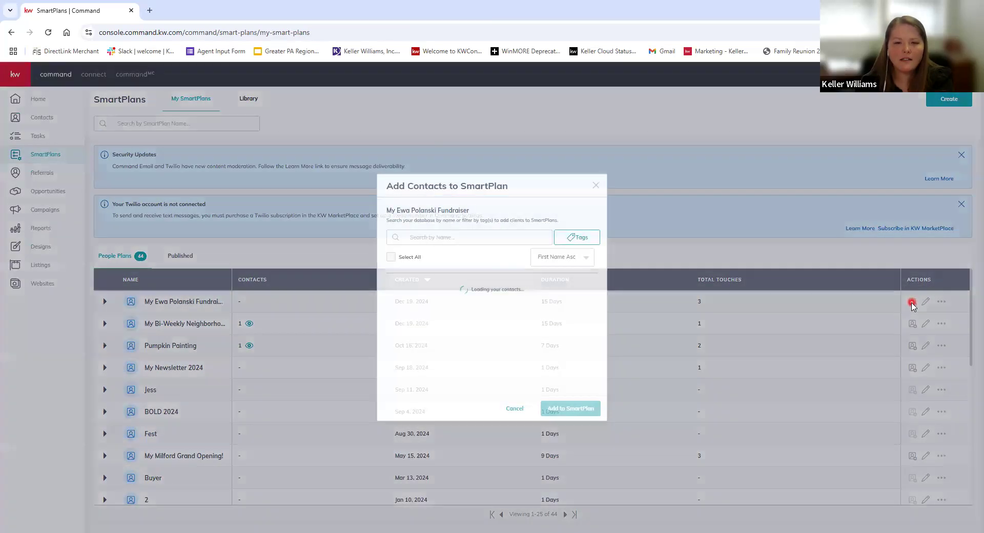
click(572, 231)
click(582, 234)
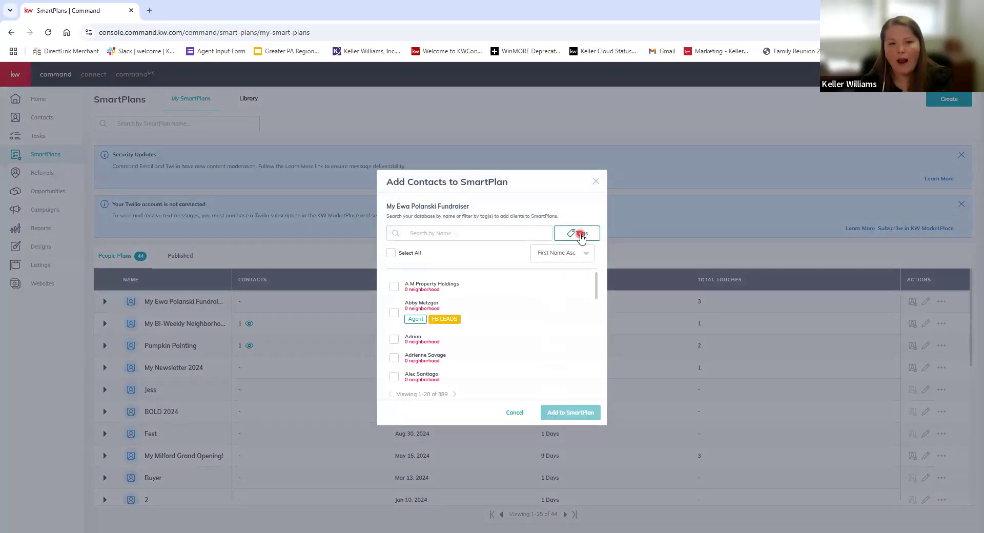
click(580, 234)
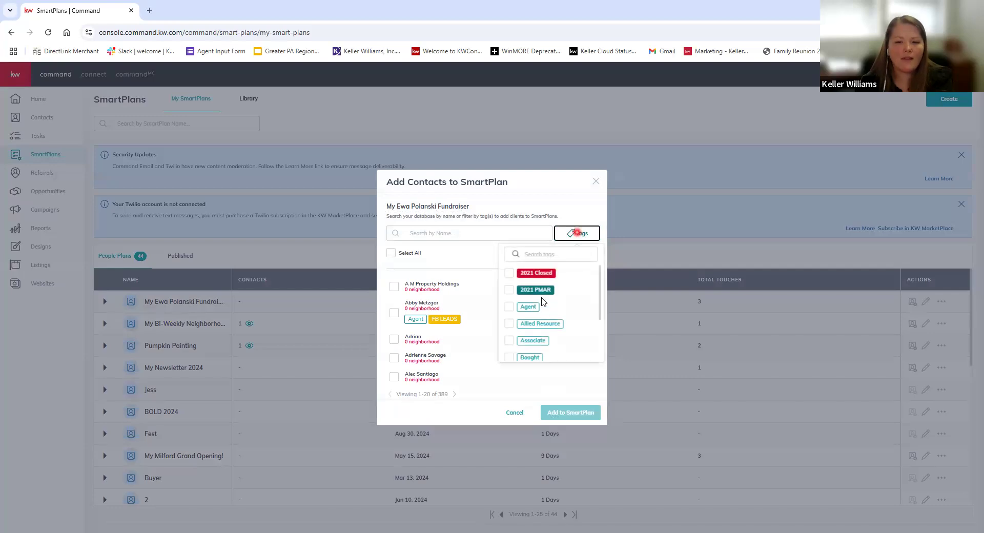
scroll(548, 346, down, 5)
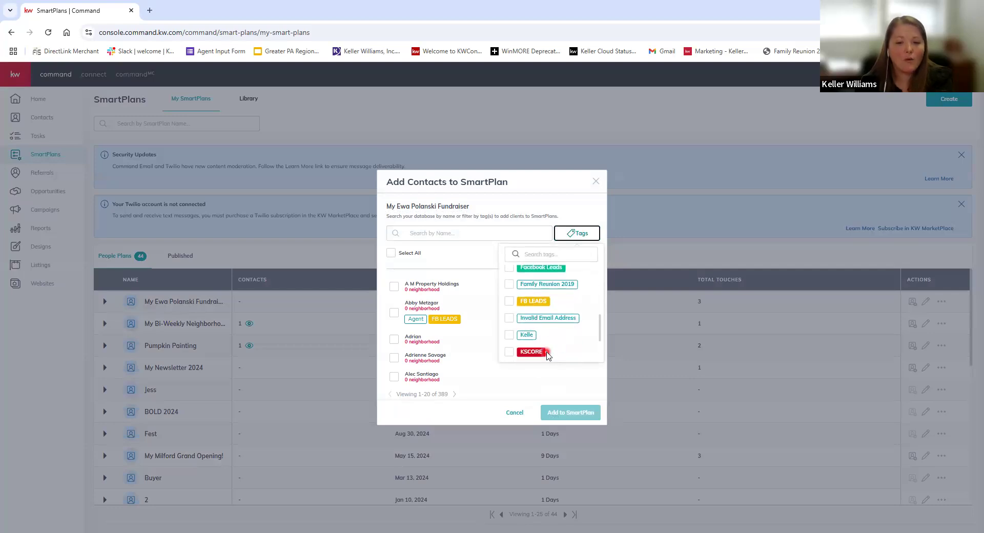
click(431, 258)
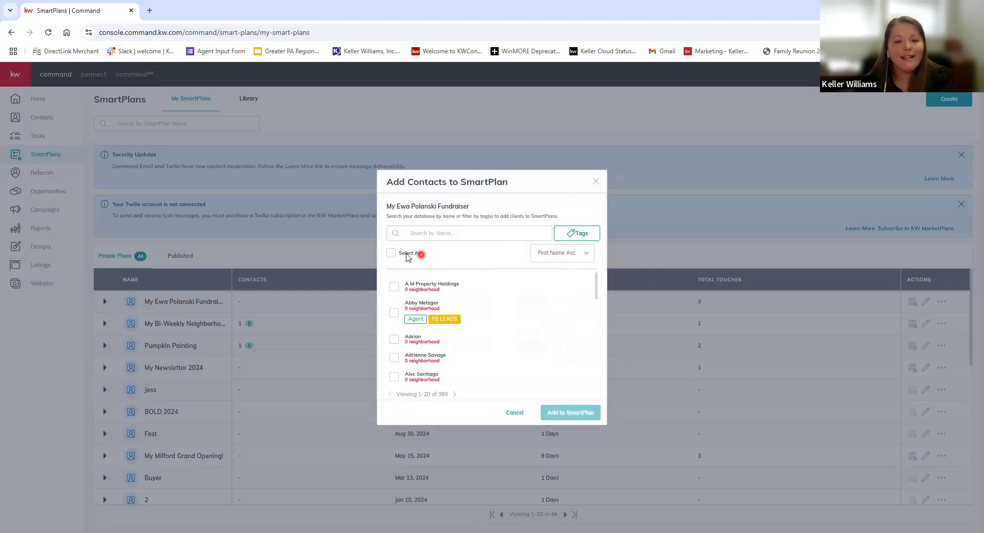
Step: Select all contacts on successive pages of the contact list, one page at a time
click(393, 254)
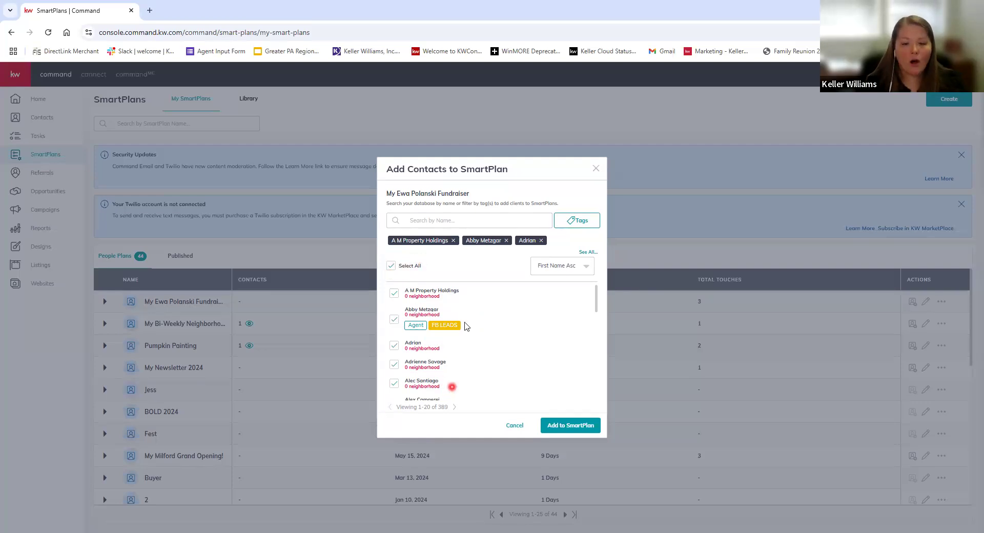
scroll(467, 326, down, 7)
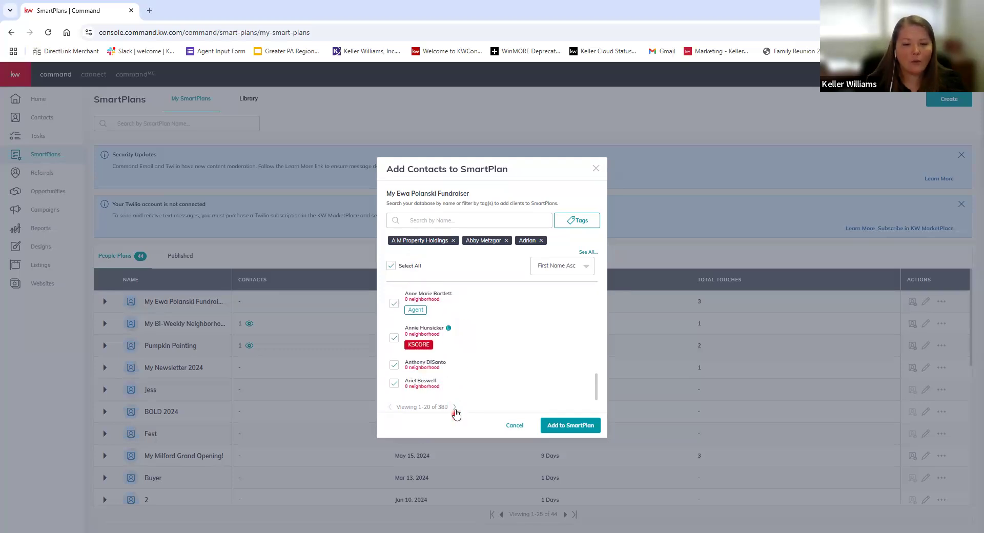
click(456, 408)
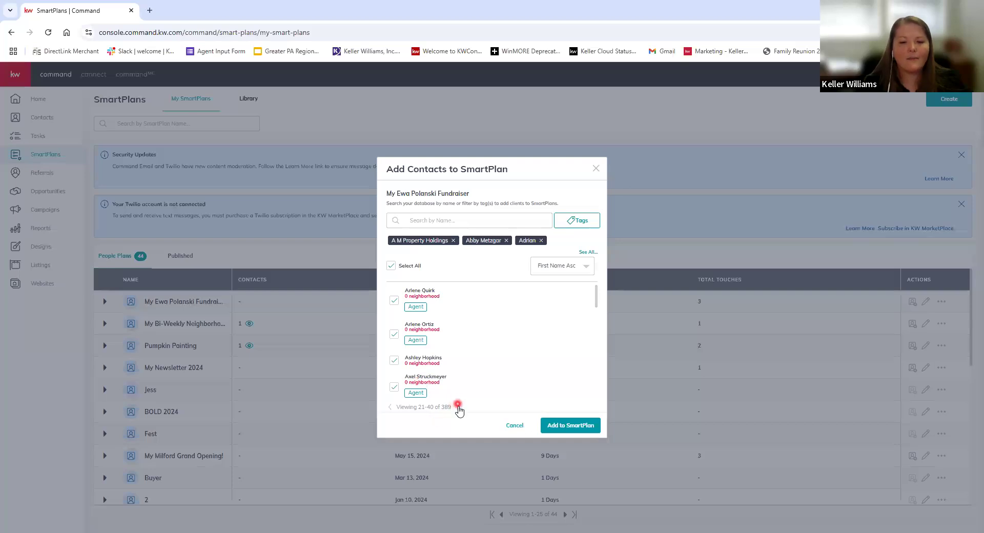
click(391, 266)
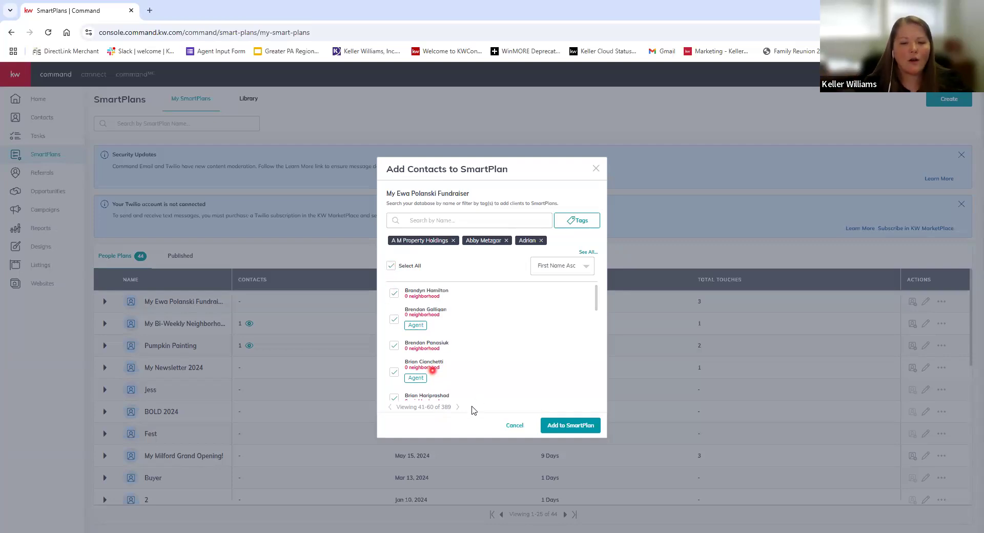
click(455, 409)
click(391, 265)
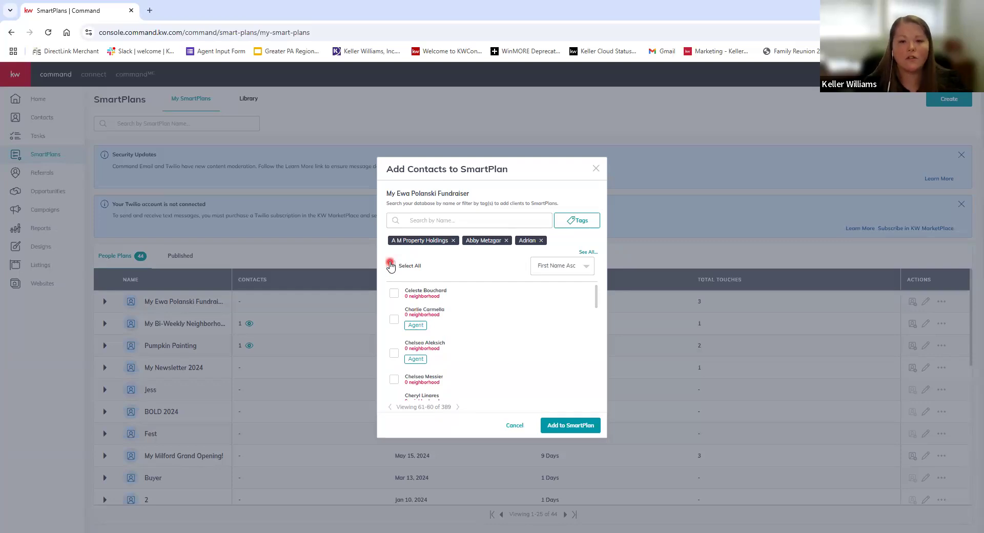
Step: Deselect all contacts page by page, going back to the first page of the contact list
click(392, 266)
click(390, 407)
click(394, 266)
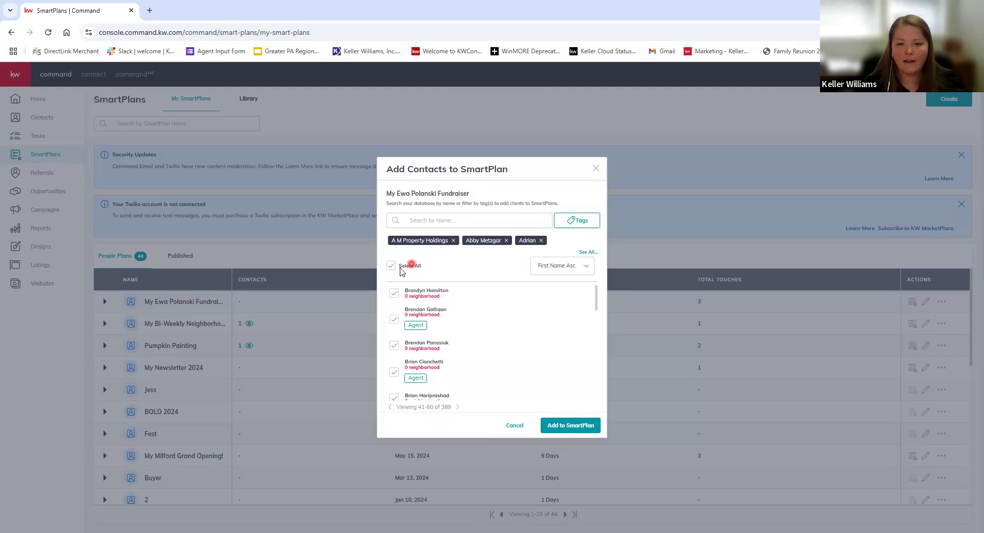
click(390, 407)
click(391, 266)
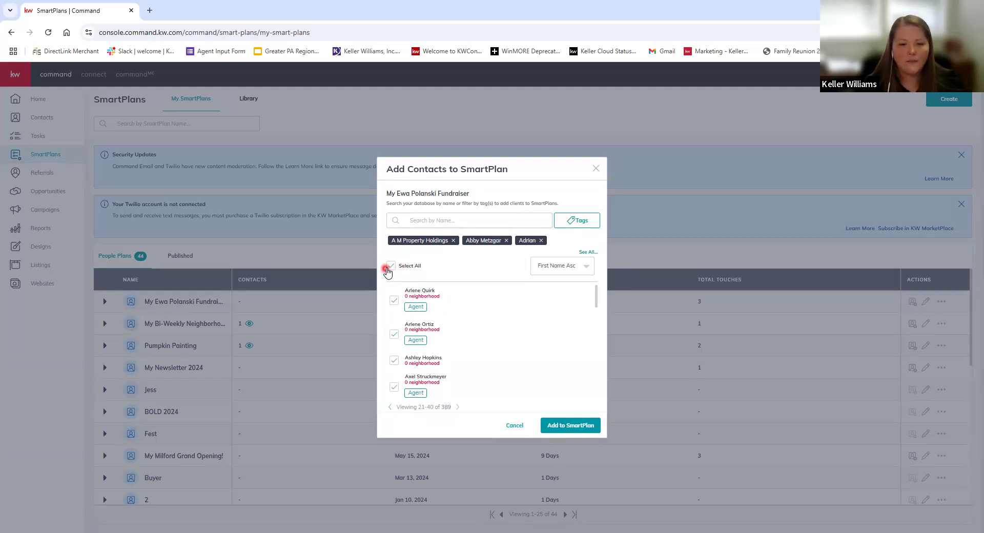
click(388, 408)
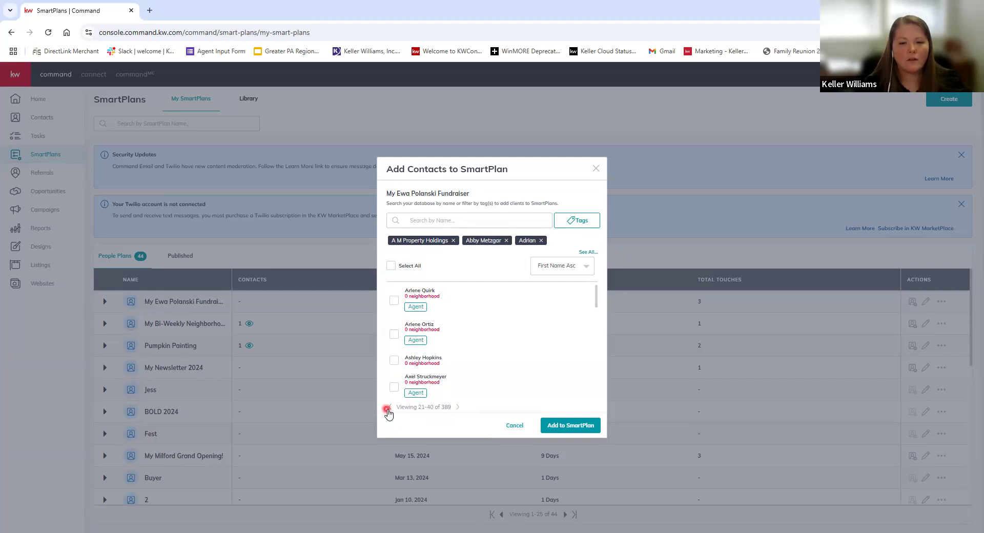
click(393, 266)
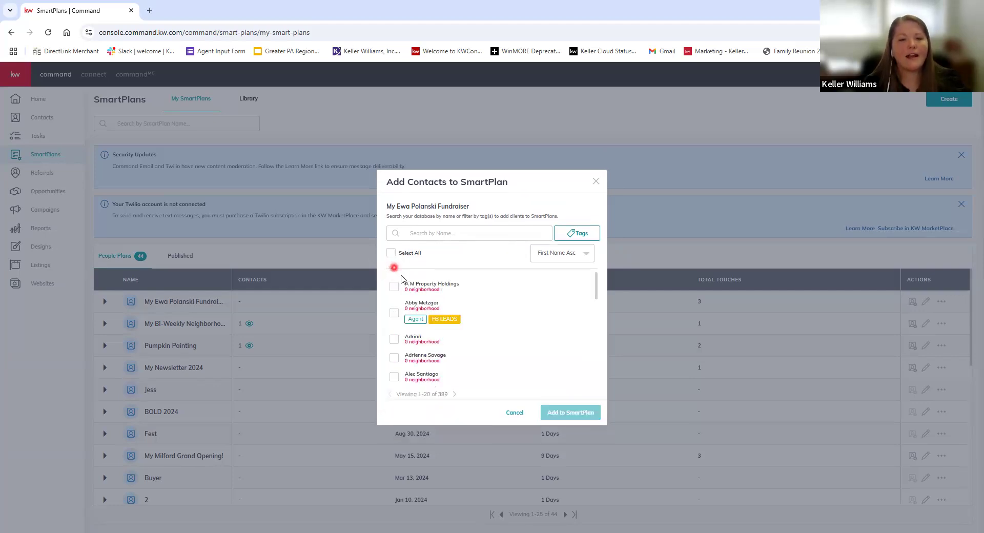
Step: Search for the contact by first name and add the entry already in one neighborhood to the fundraiser plan, starting now with the TCPA disclaimer accepted
click(448, 227)
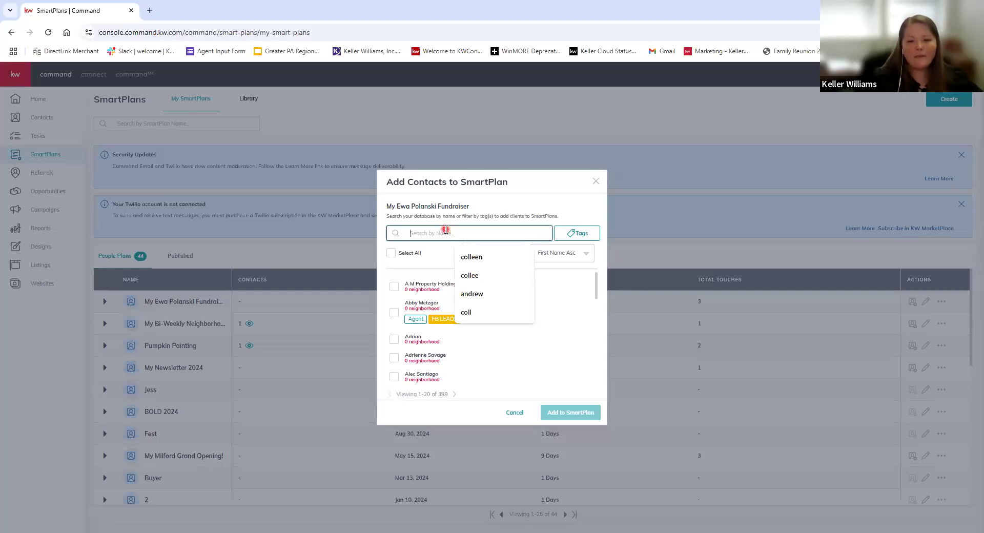
key(Down)
key(Return)
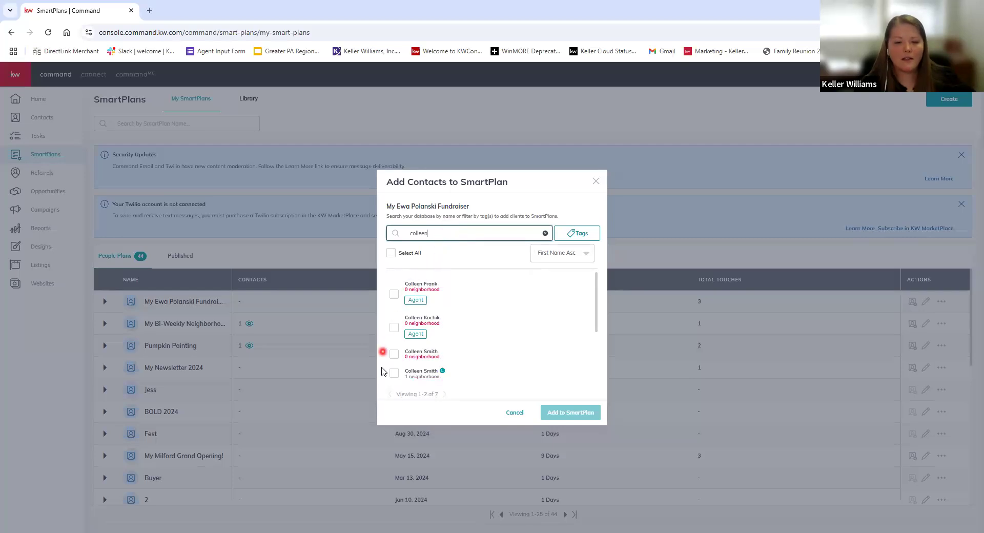
click(394, 373)
click(564, 419)
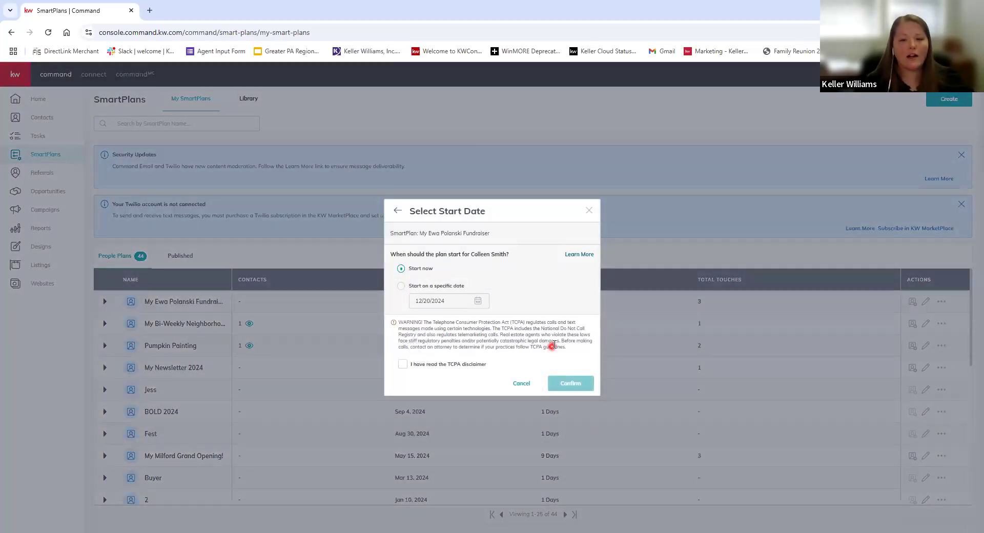
click(404, 365)
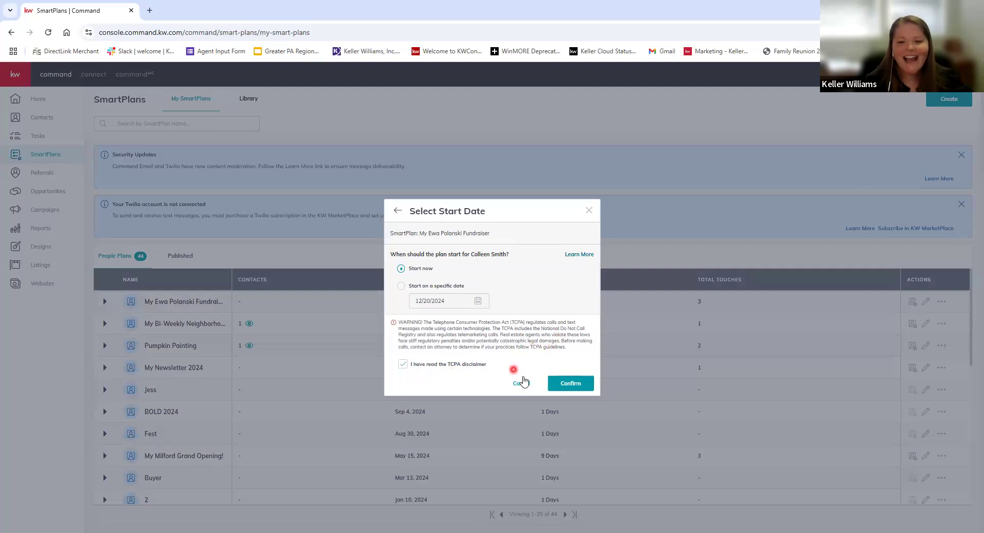
click(579, 384)
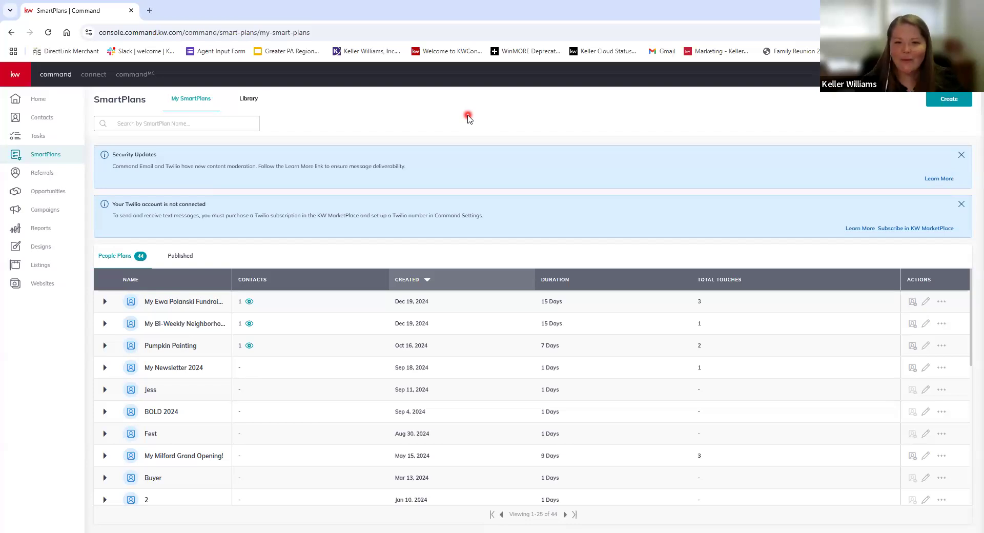
Step: Create a new SmartPlan named TEST37
click(957, 101)
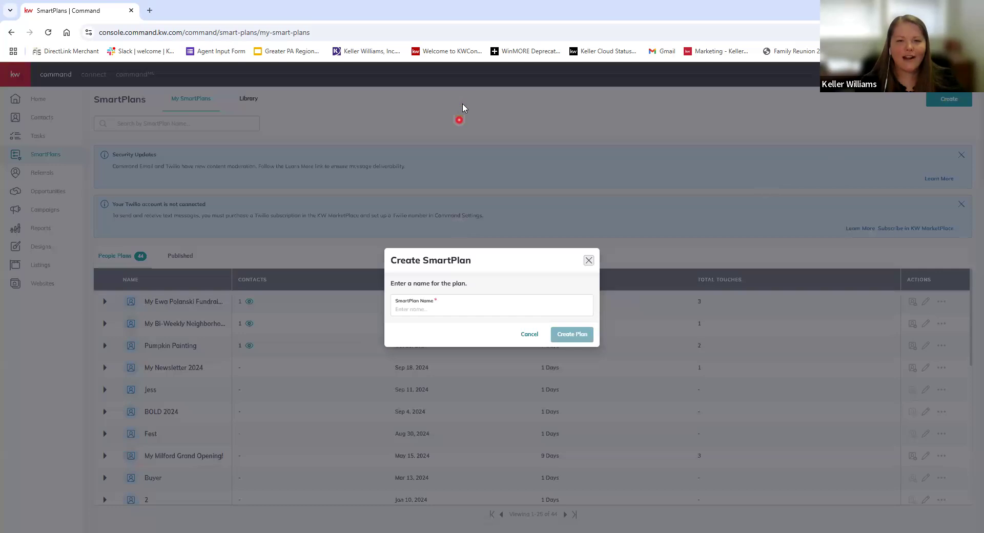
click(429, 309)
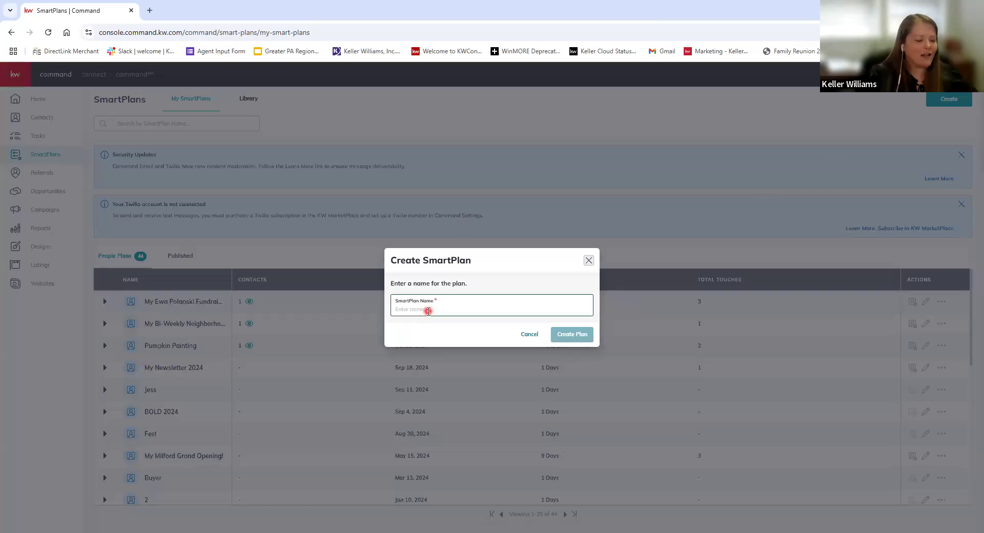
text(TEST)
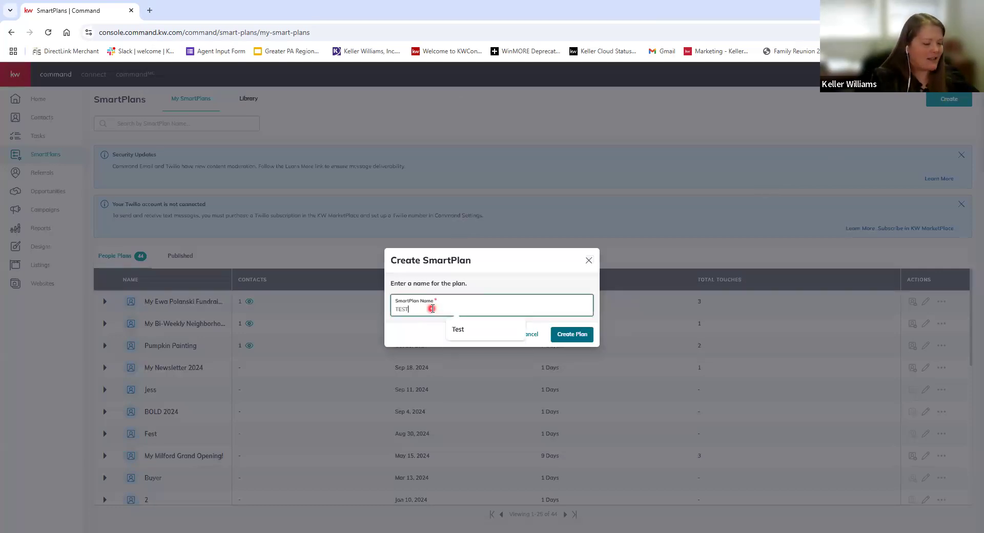
text(37)
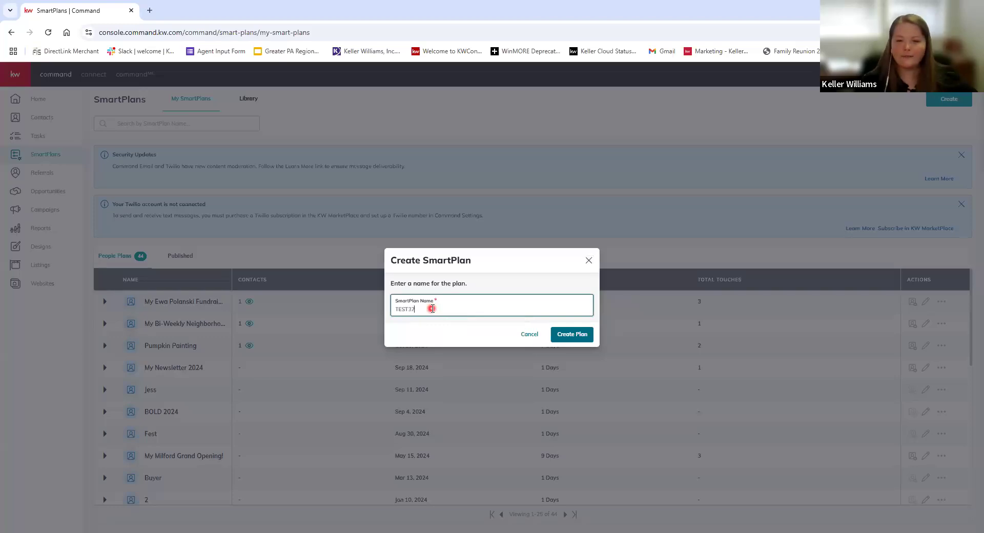
click(567, 335)
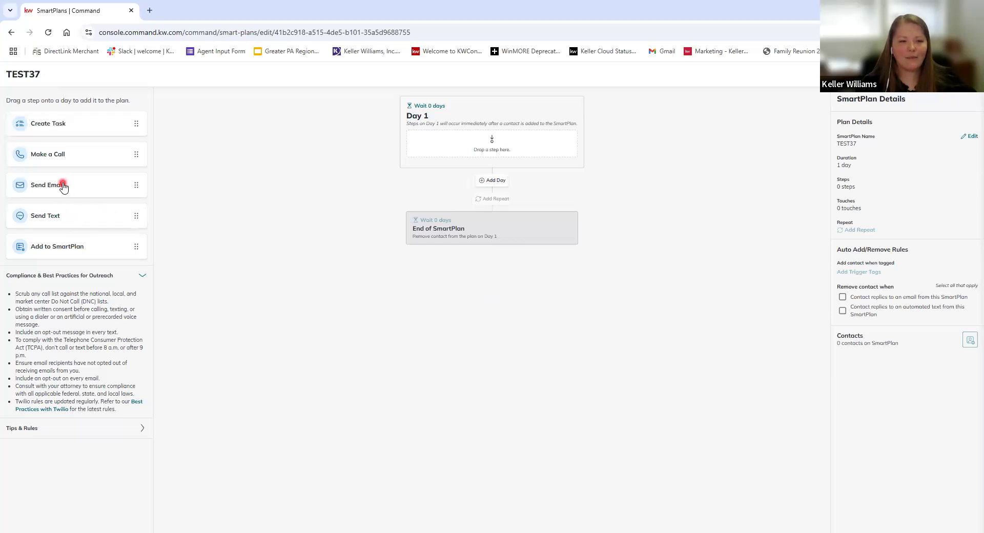
Step: Try a Send Email step on Day 1 of the new plan and discard it
drag(63, 187, 485, 139)
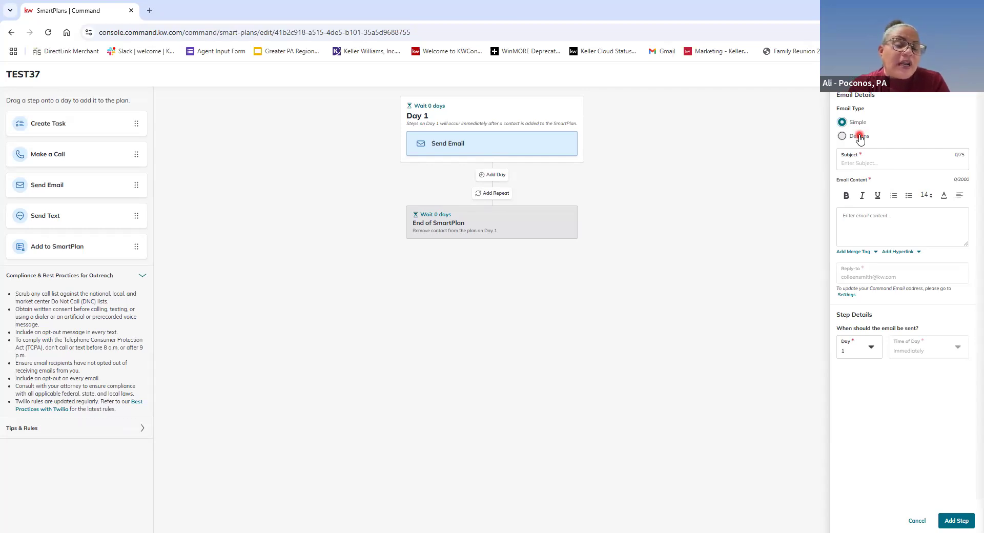
click(918, 521)
click(595, 389)
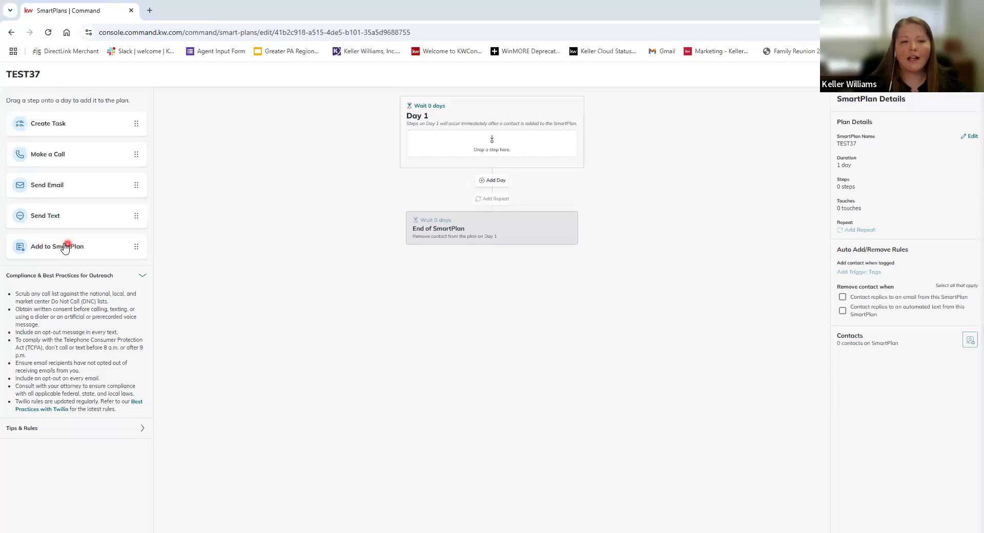
Step: Try an Add to SmartPlan step on Day 1, look through the selectable plans, and leave the plan editor without adding it
drag(44, 240, 462, 146)
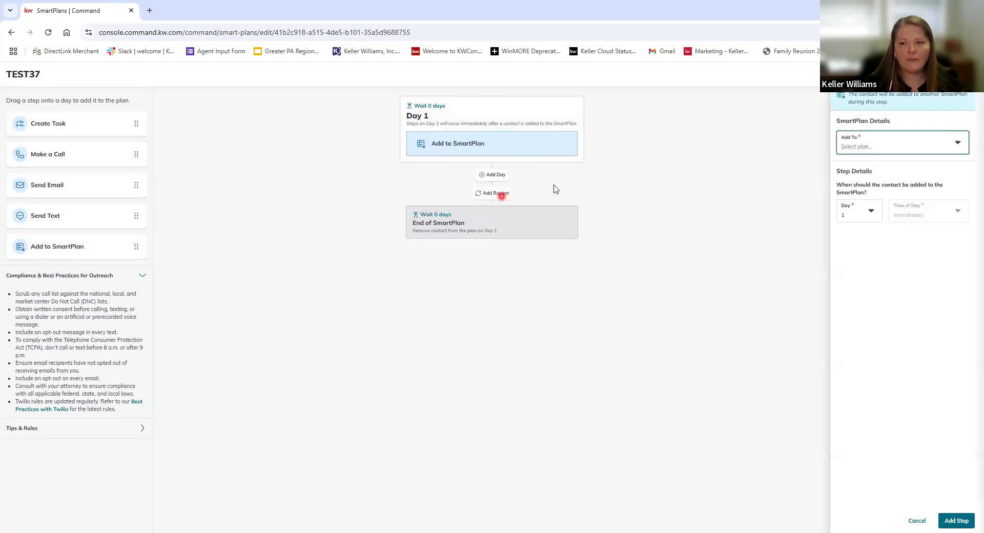
click(959, 143)
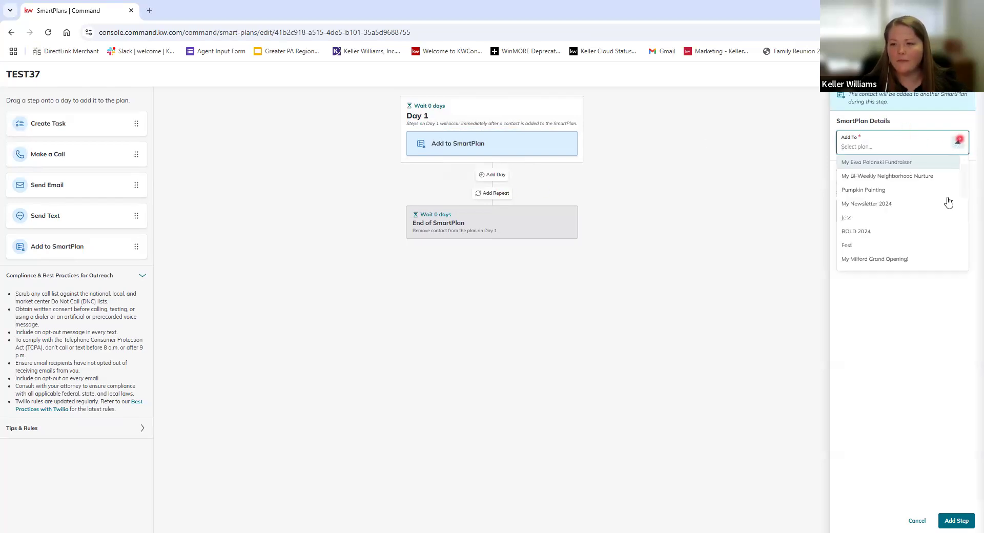
scroll(945, 202, down, 3)
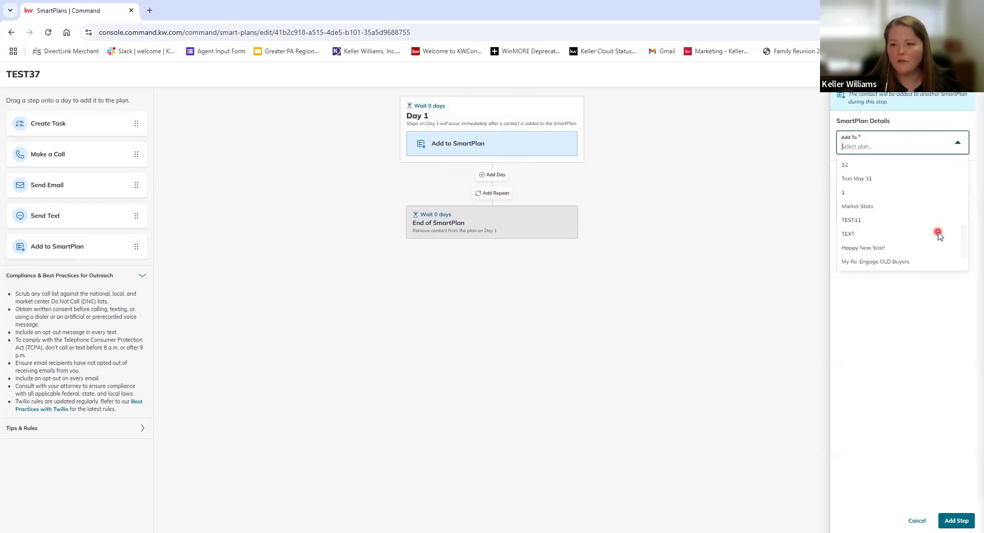
click(917, 520)
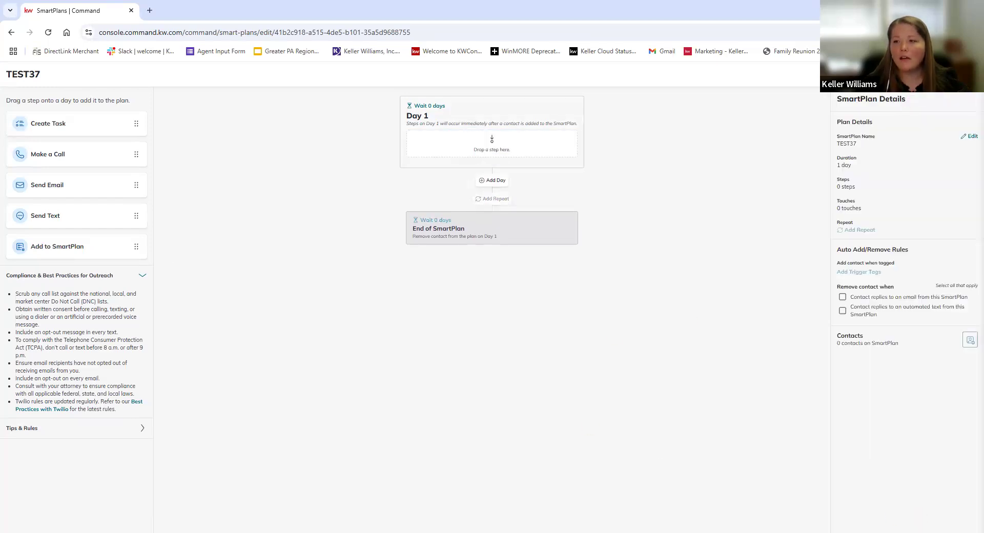
click(468, 256)
click(397, 241)
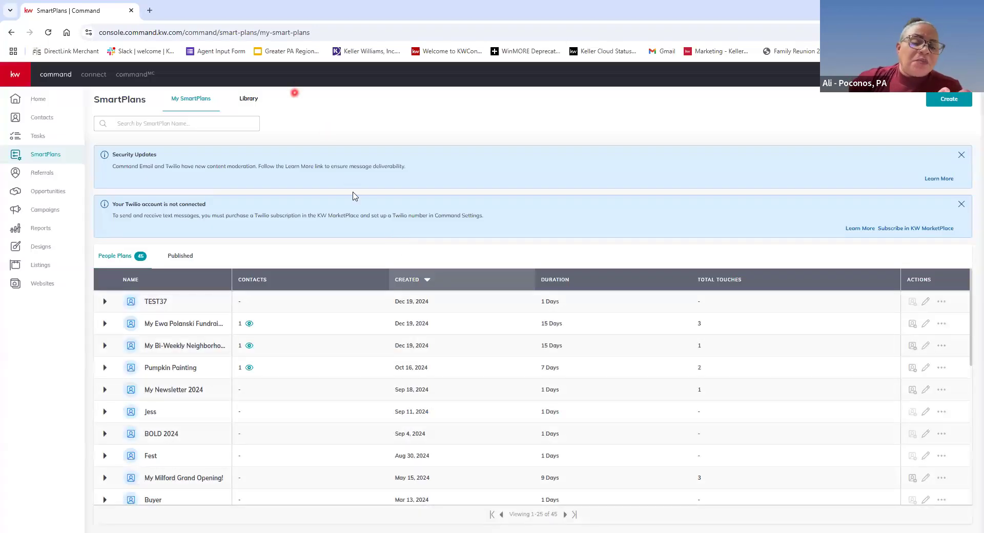
Step: Search the Library for birthday plans, view the steps of Keller Williams' Birthday plan, and download it as My Birthday
click(256, 103)
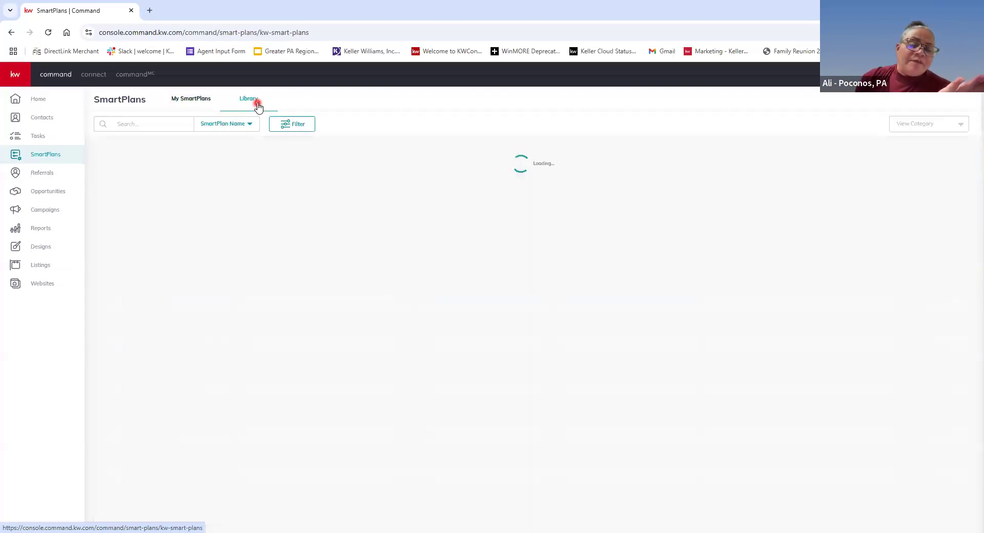
click(174, 123)
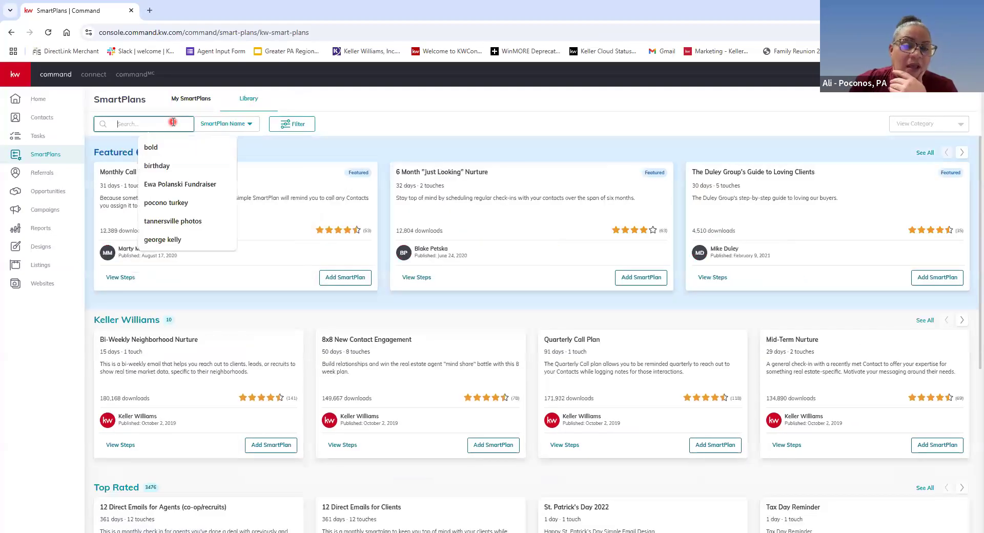
text(birthday)
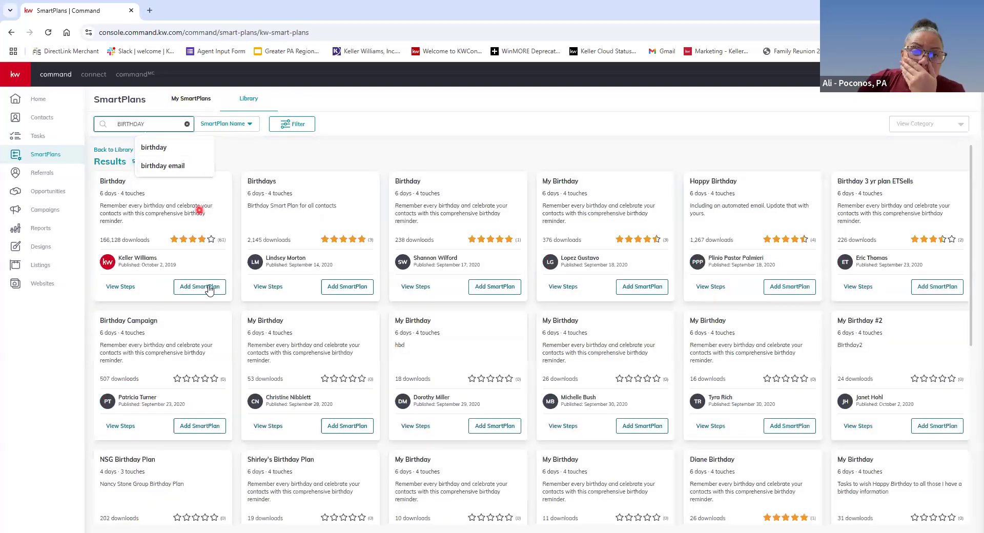
click(118, 288)
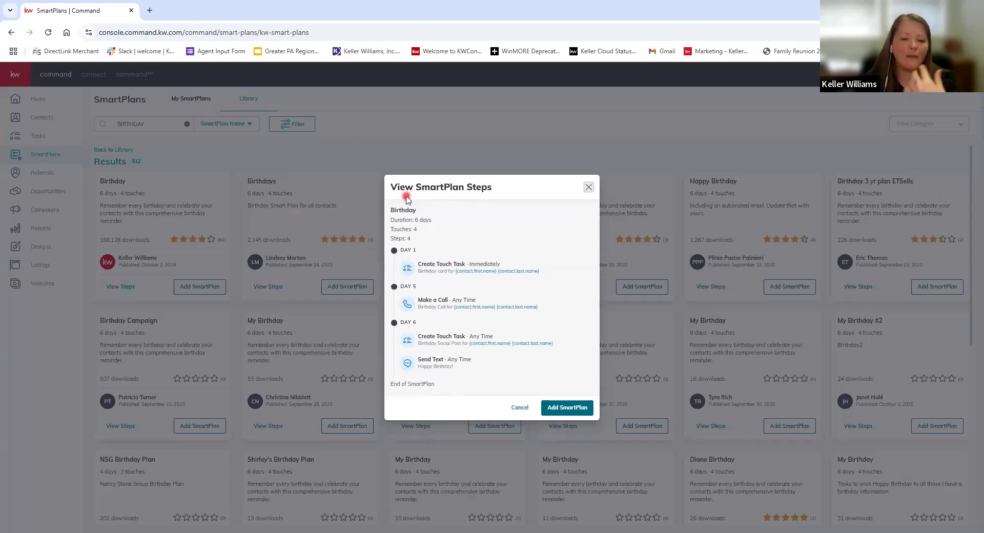
click(594, 413)
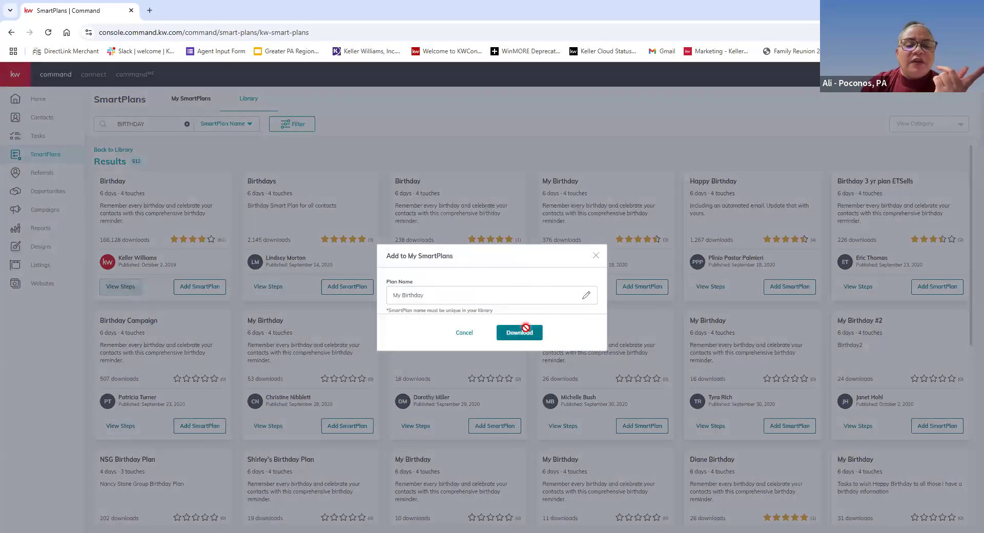
click(524, 331)
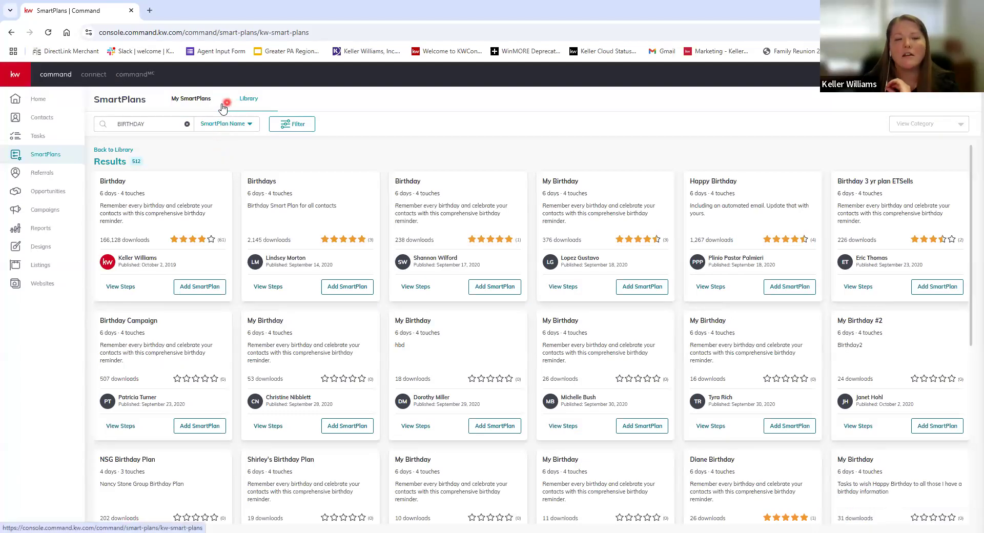
Step: Open the My Birthday plan from My SmartPlans to review its steps and editing limits, and close it without changes
click(202, 98)
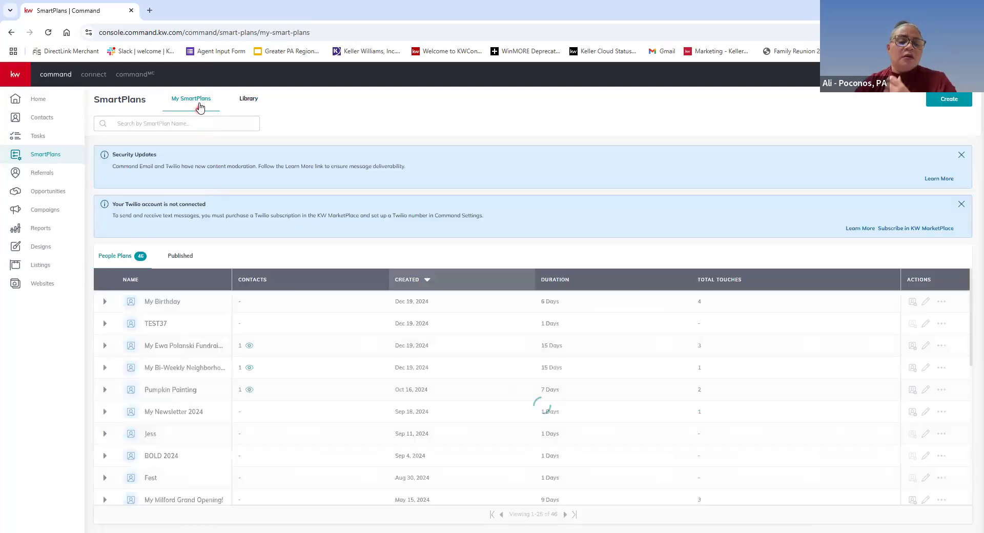
click(931, 300)
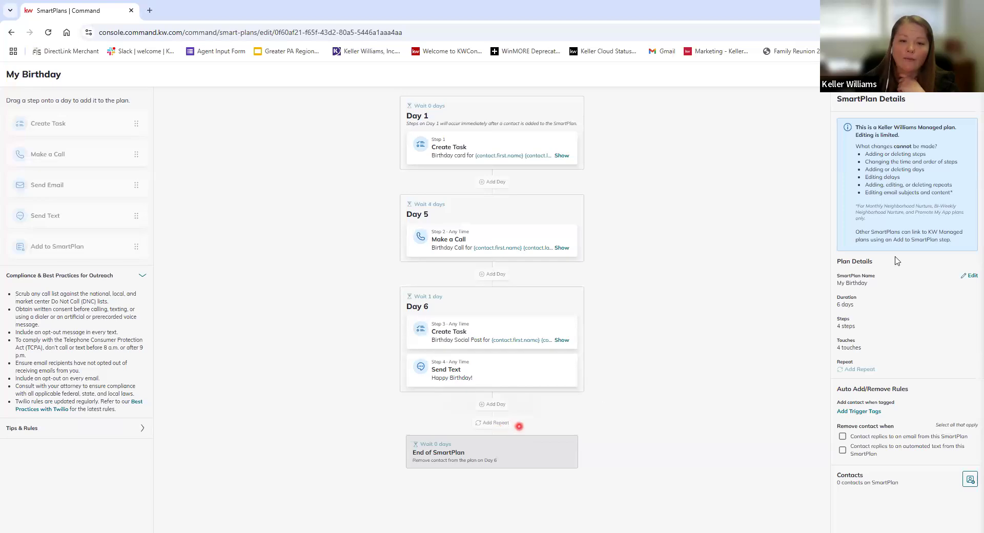
click(973, 75)
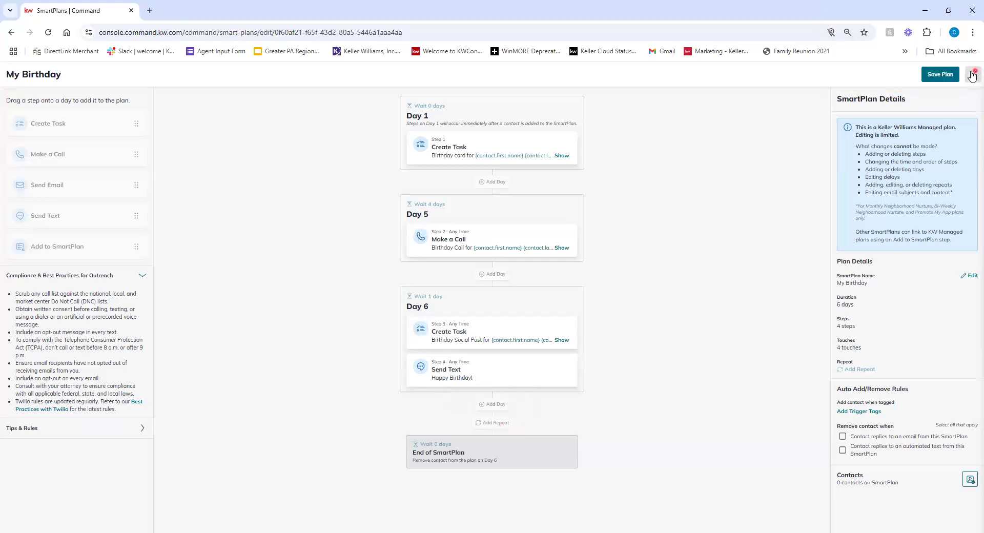
click(665, 468)
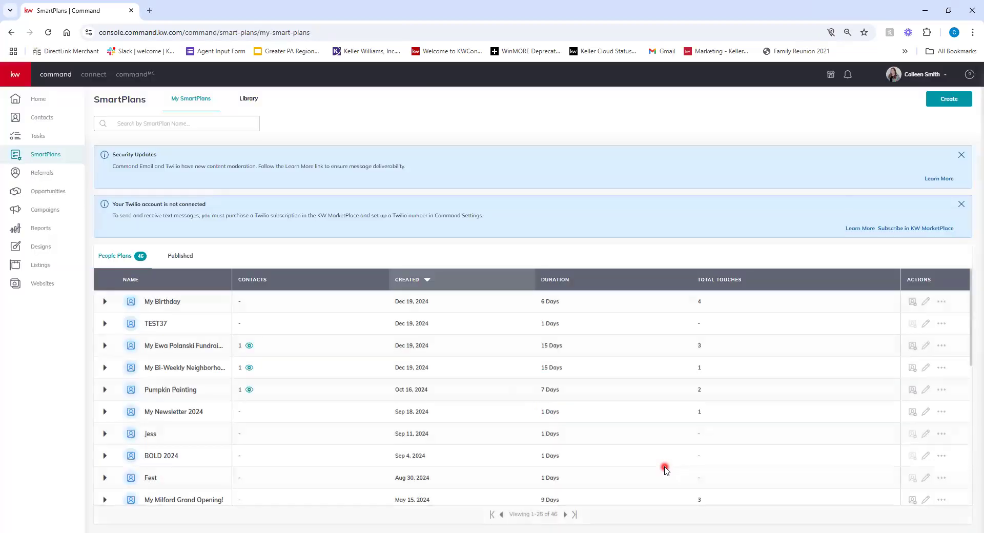
click(927, 303)
click(424, 93)
click(720, 231)
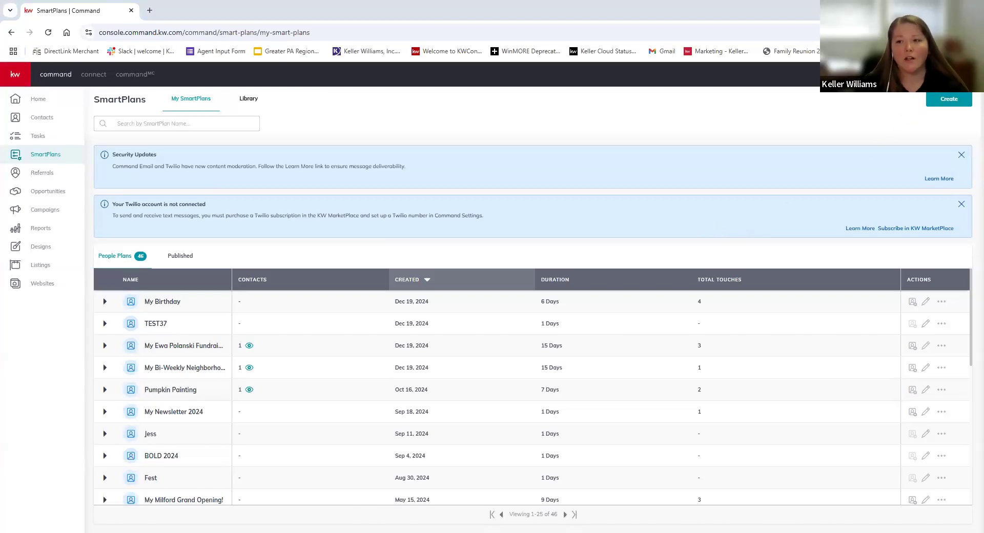
Step: Open the Contact Tags list in the Command contact settings to review the existing tags
click(964, 74)
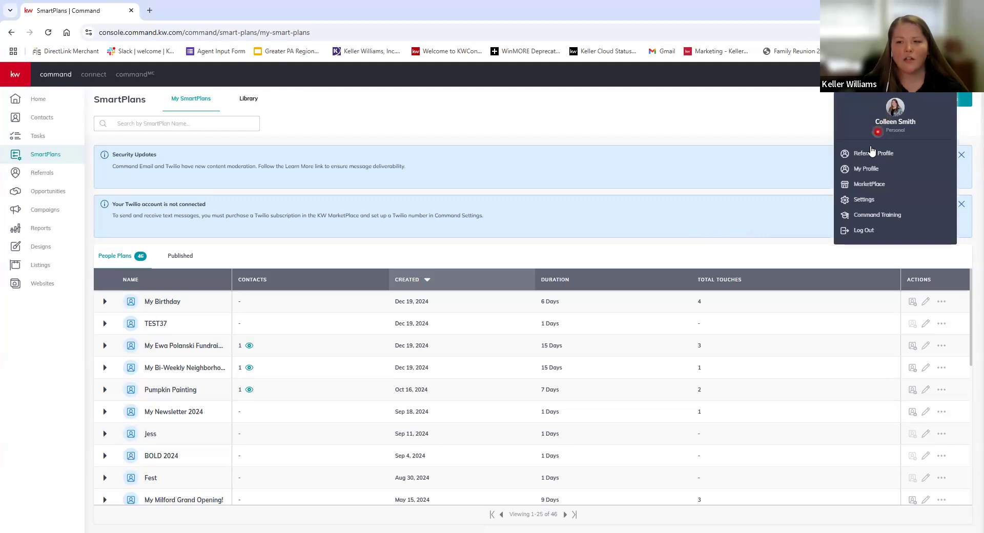
click(867, 200)
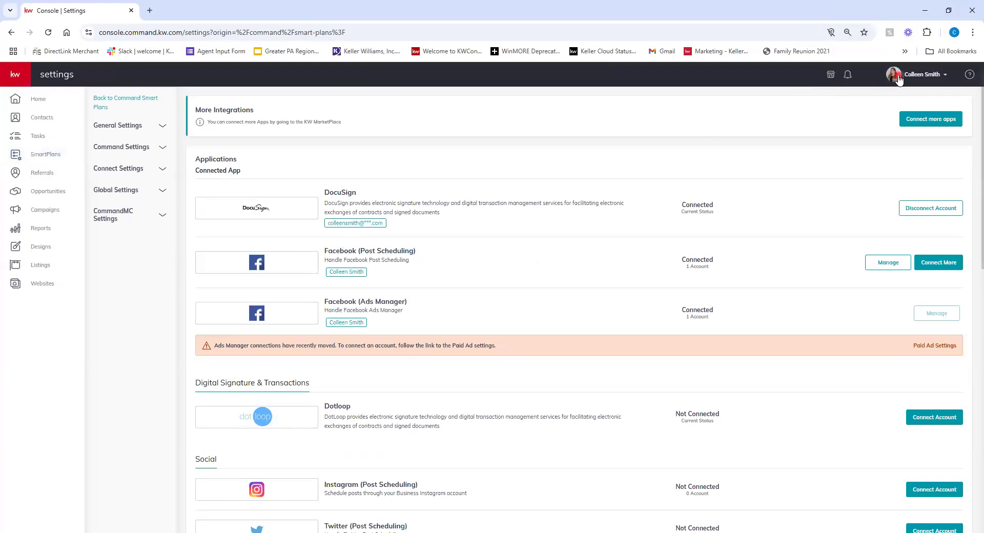
click(896, 76)
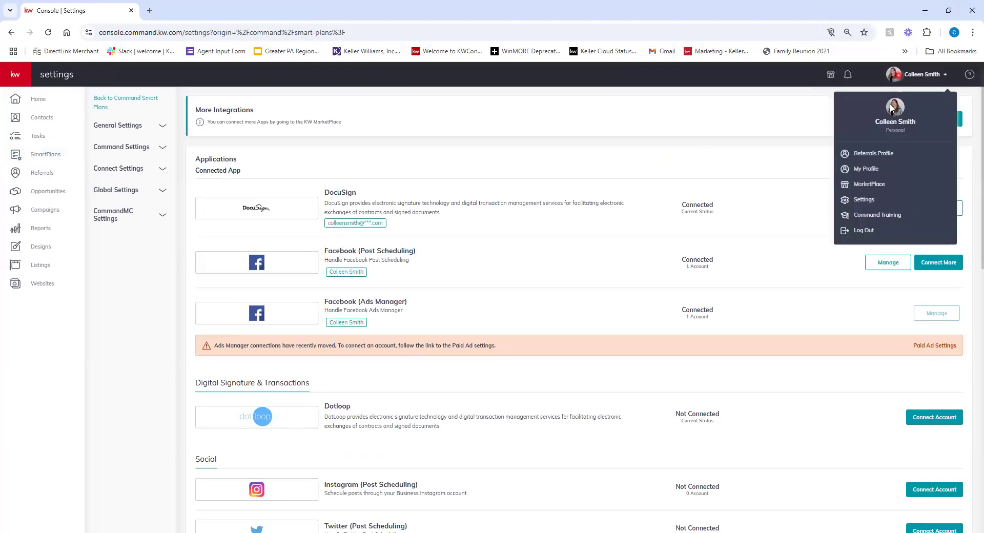
click(123, 147)
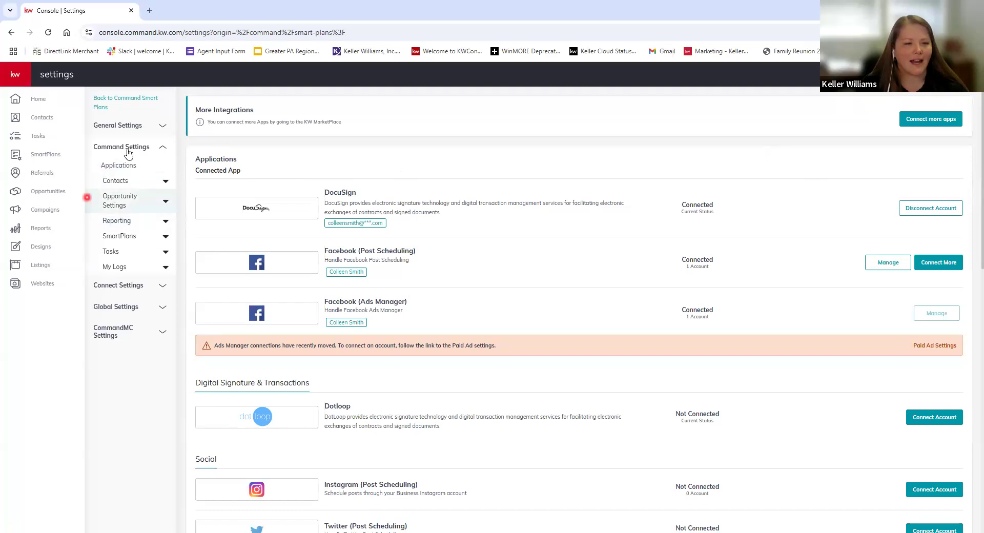
click(116, 181)
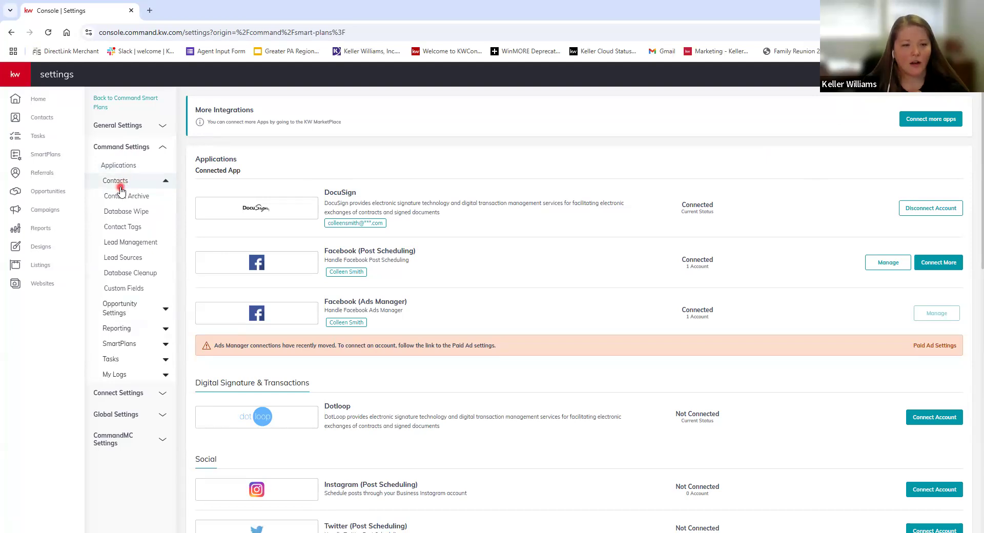
click(120, 229)
click(145, 229)
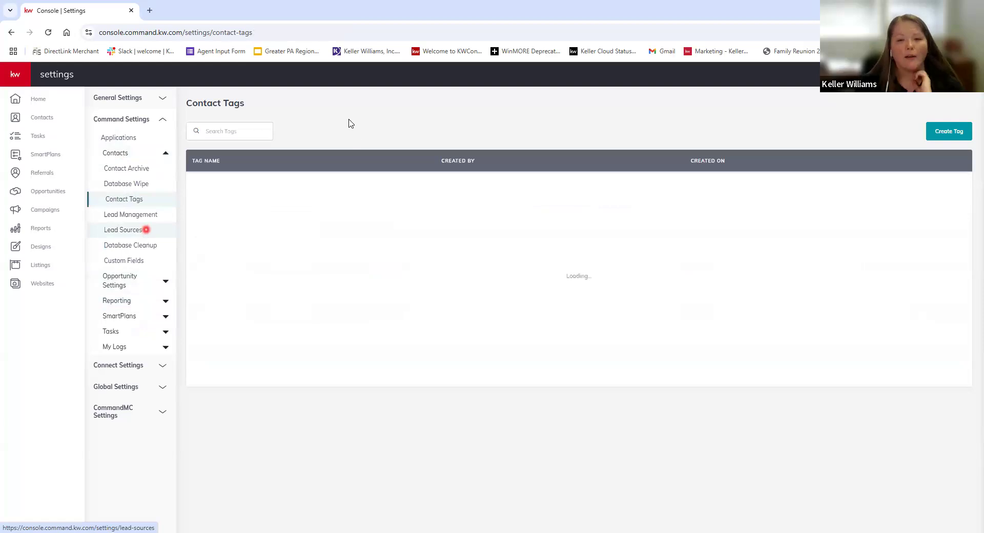
click(316, 123)
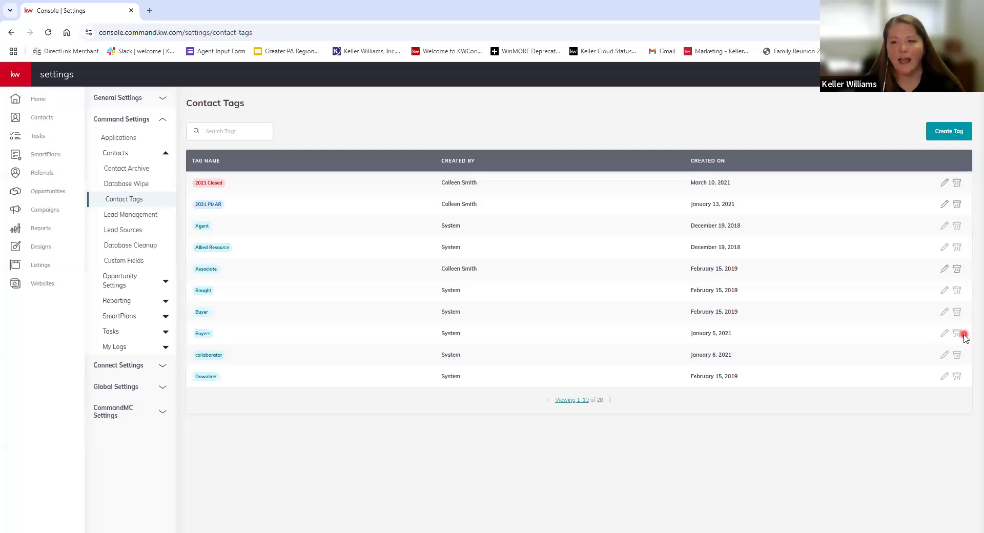
Step: Create a red contact tag named KW Agents and locate it in the Contact Tags list
click(946, 131)
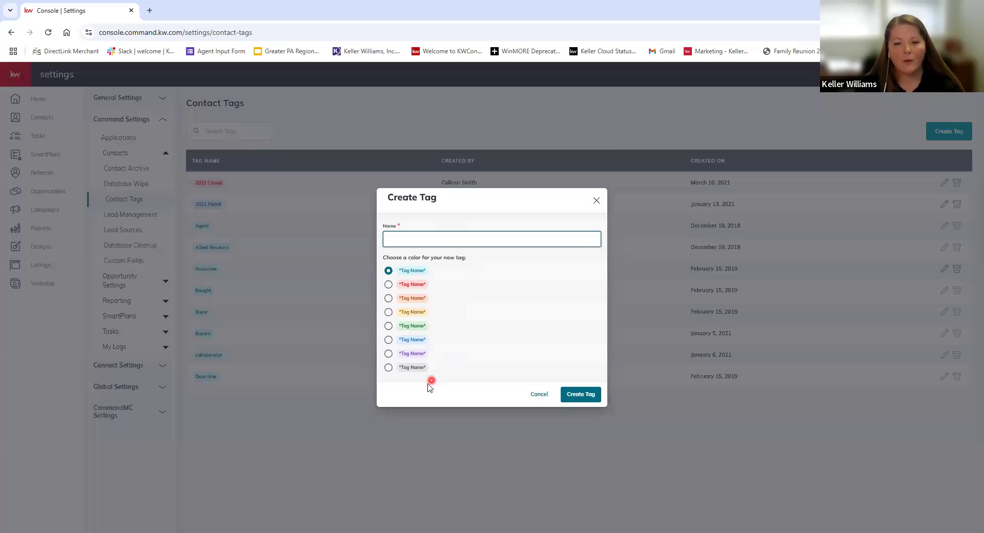
click(594, 400)
click(496, 234)
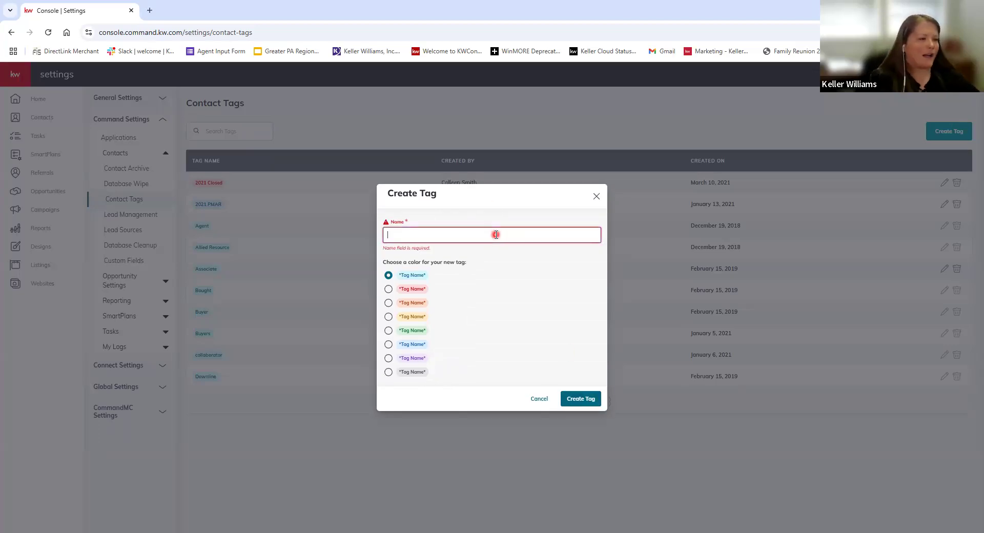
text(KW Agents)
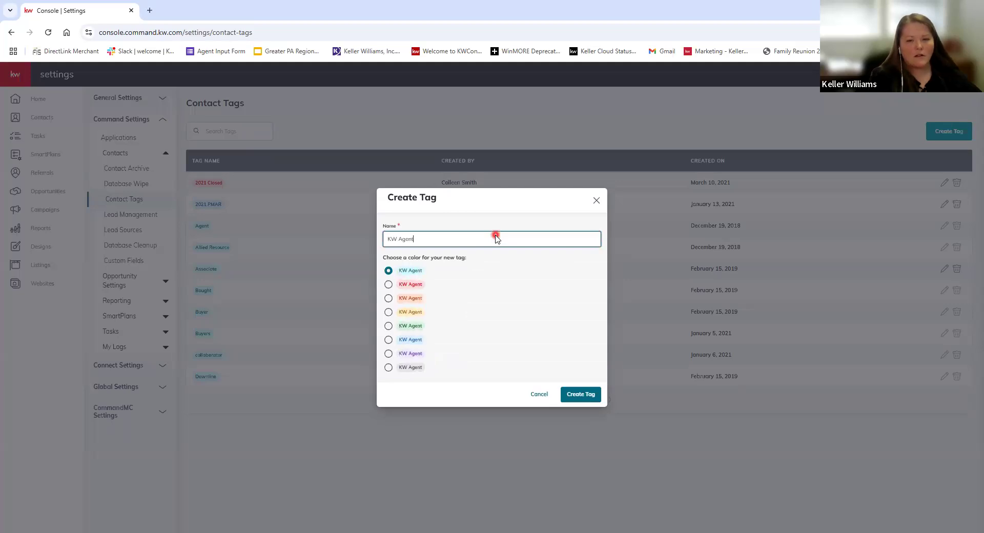
click(392, 267)
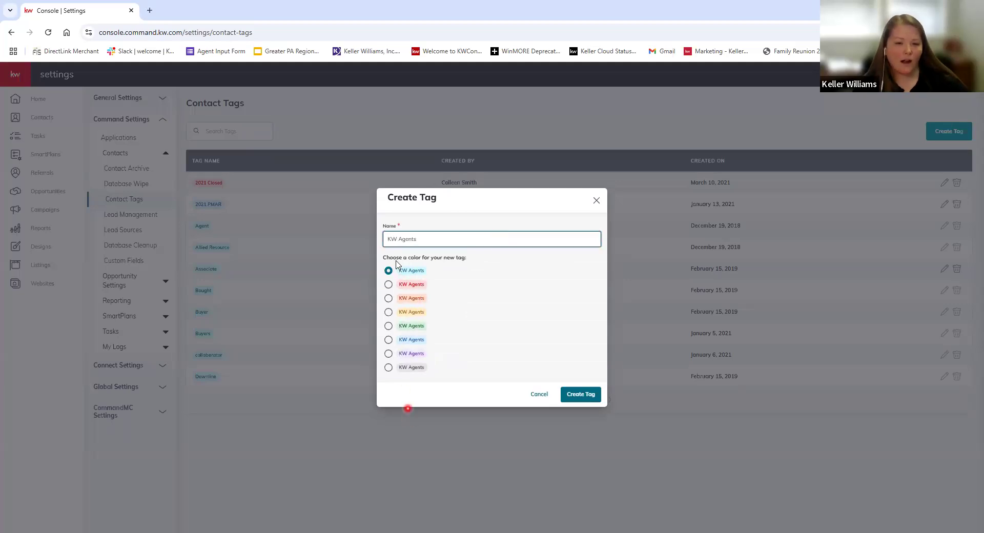
click(388, 285)
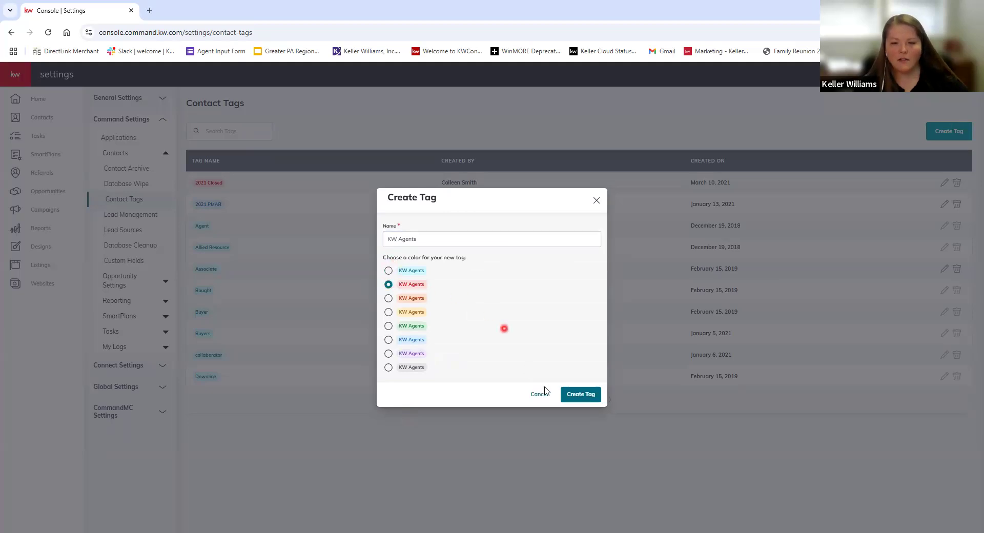
click(582, 394)
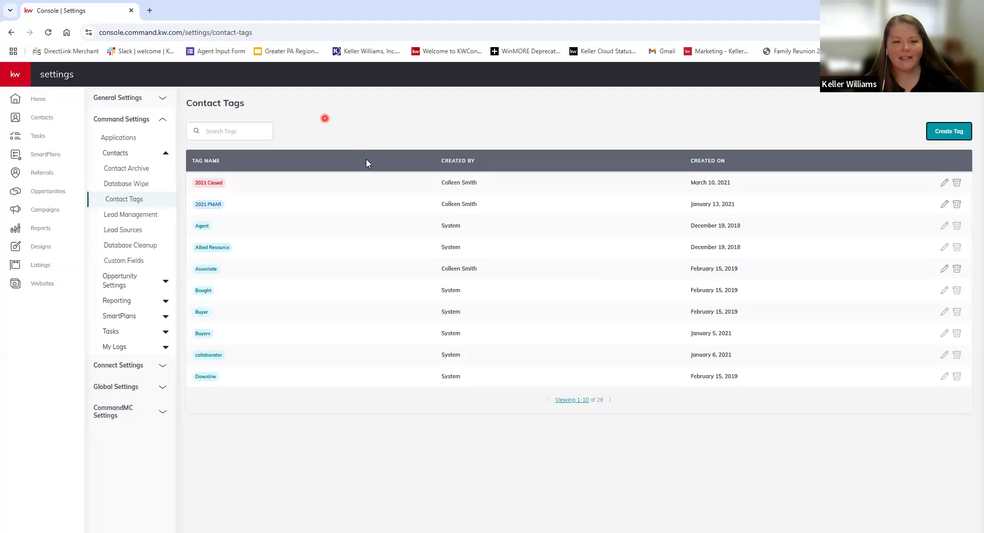
click(610, 400)
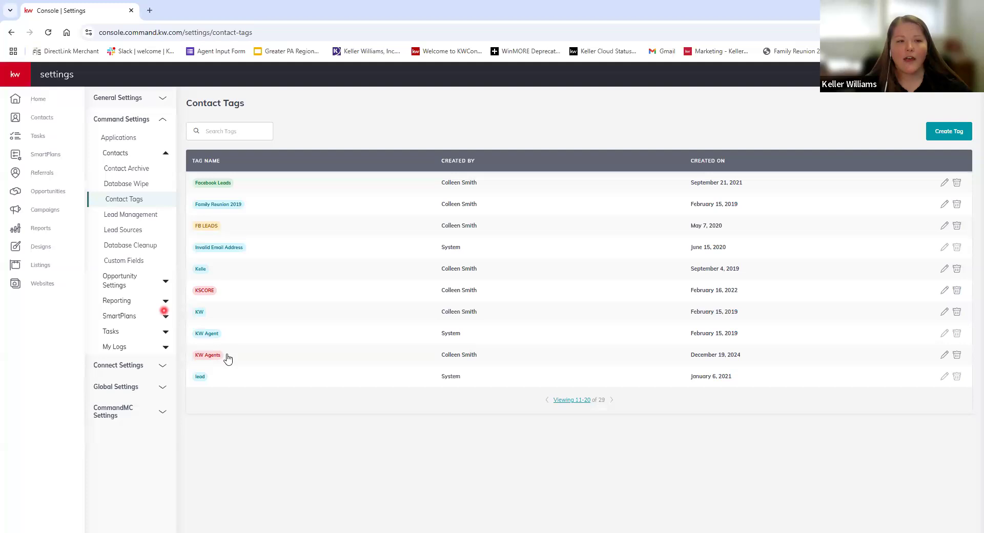
Step: Search Contacts by the contact's first name and open the untagged record last contacted May 14, 2021 for editing
click(17, 118)
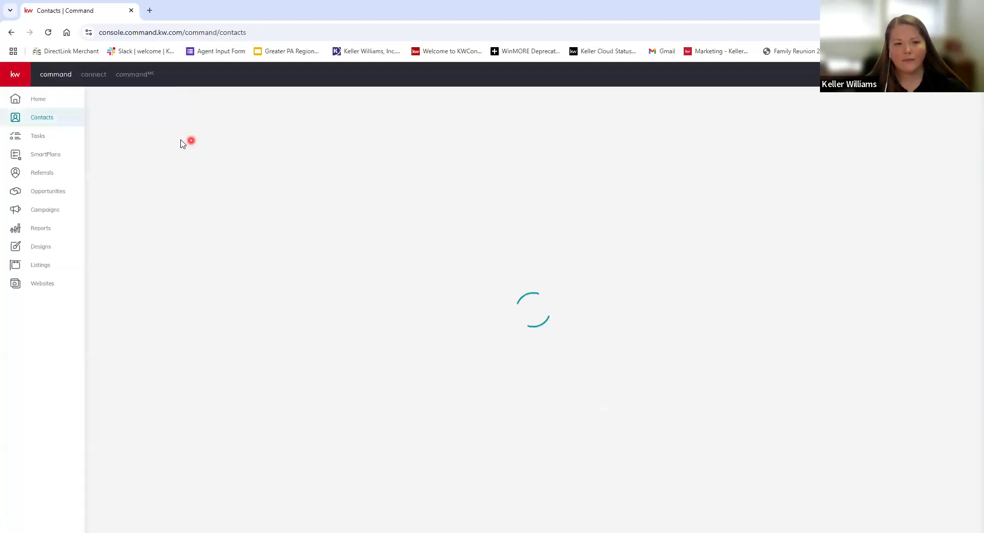
click(160, 124)
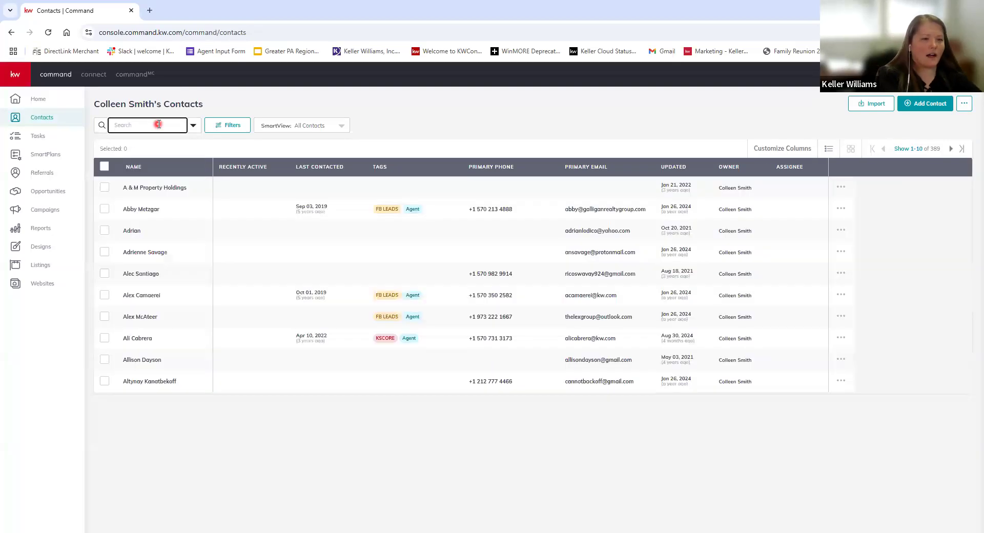
text(colleen)
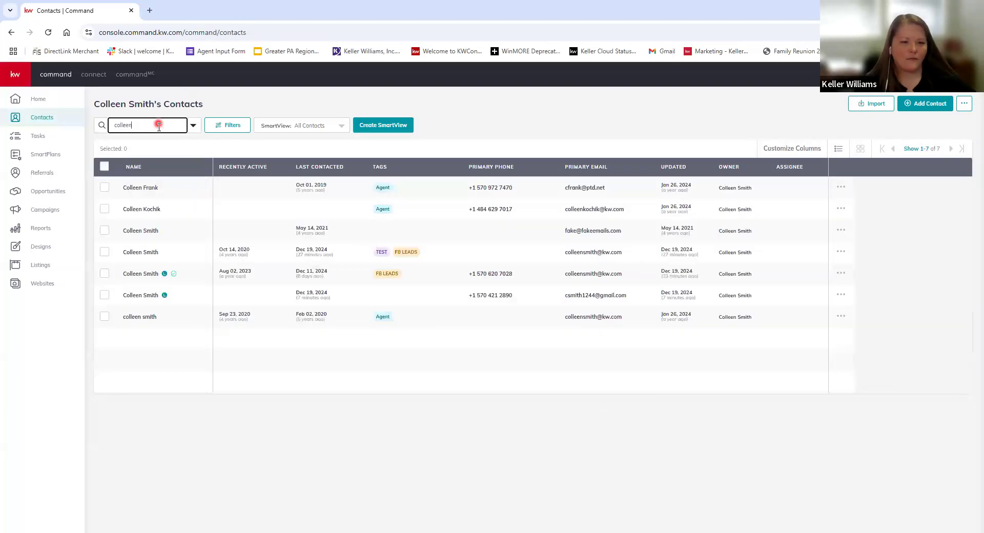
click(133, 231)
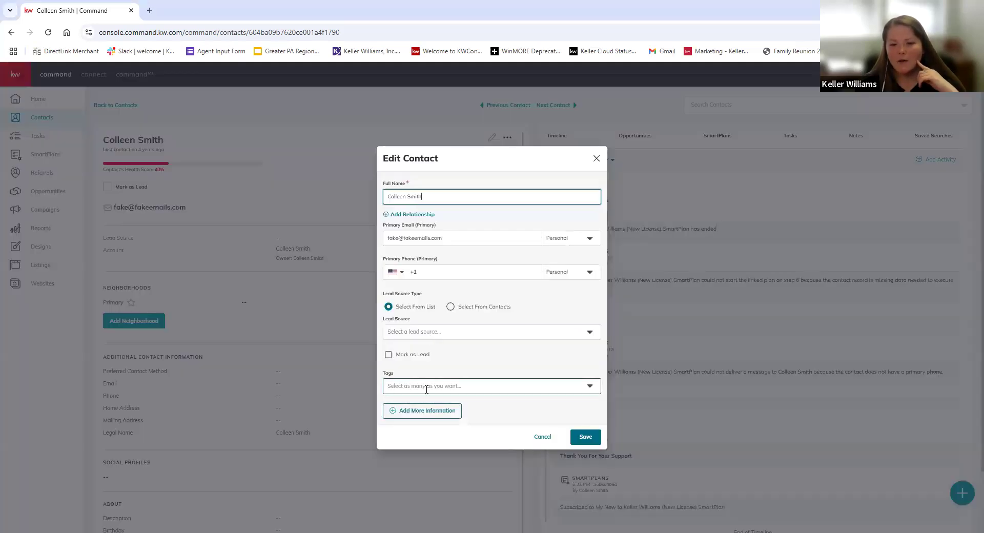
Step: Assign the KW Agents tag to the contact and save the edited record
click(437, 388)
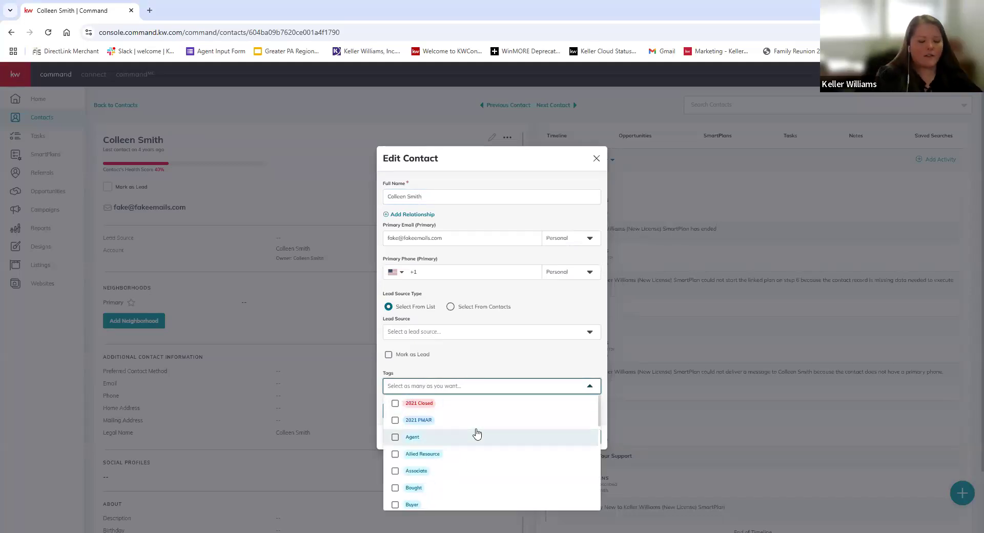
text(kw)
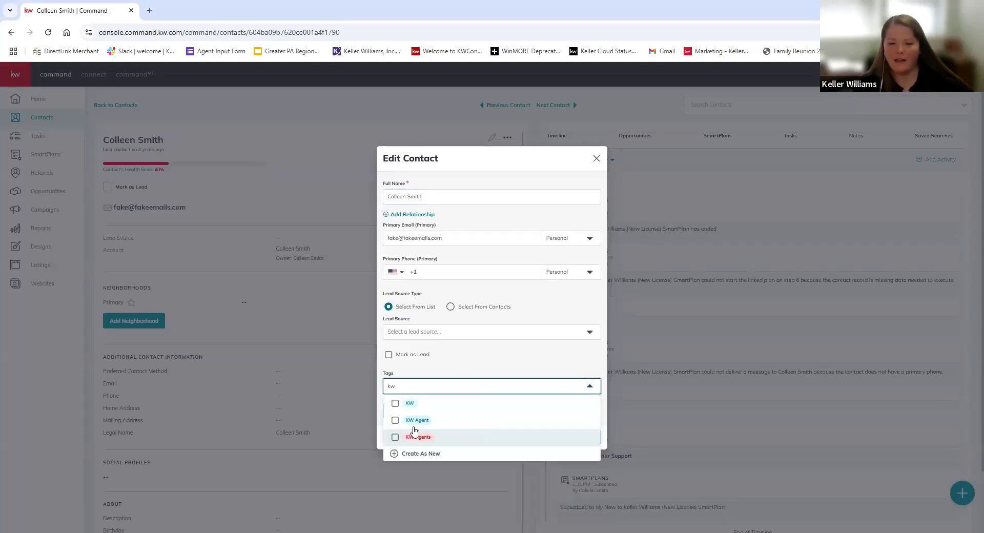
click(395, 437)
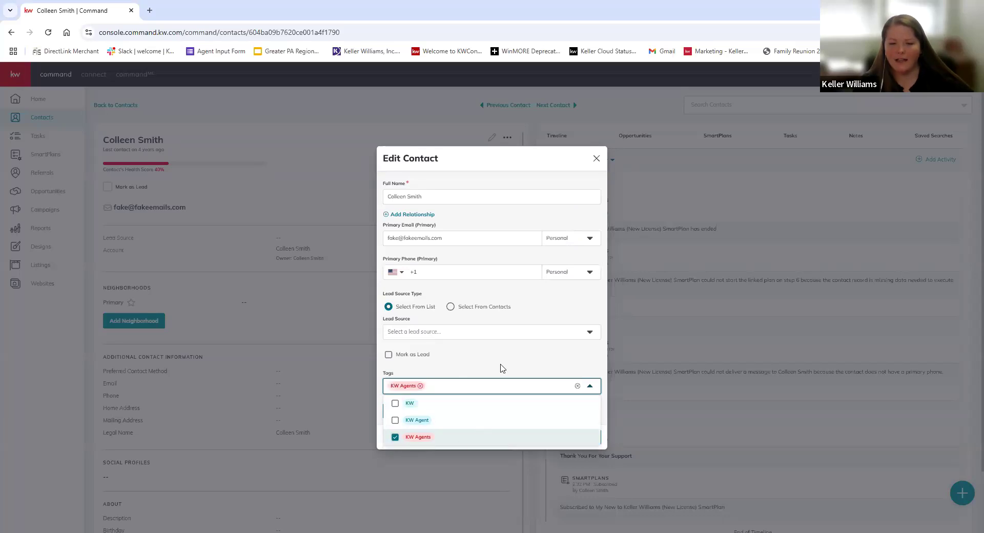
click(518, 371)
click(590, 440)
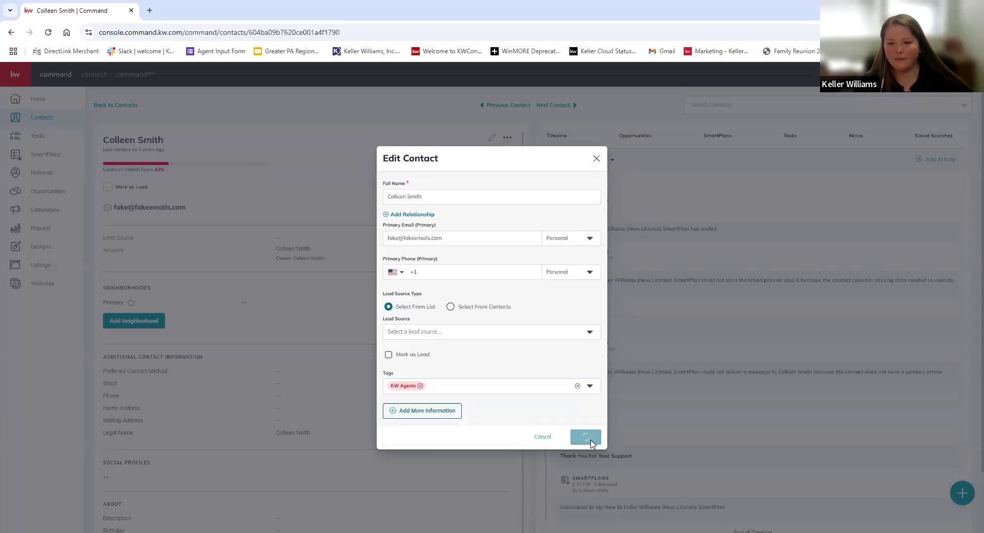